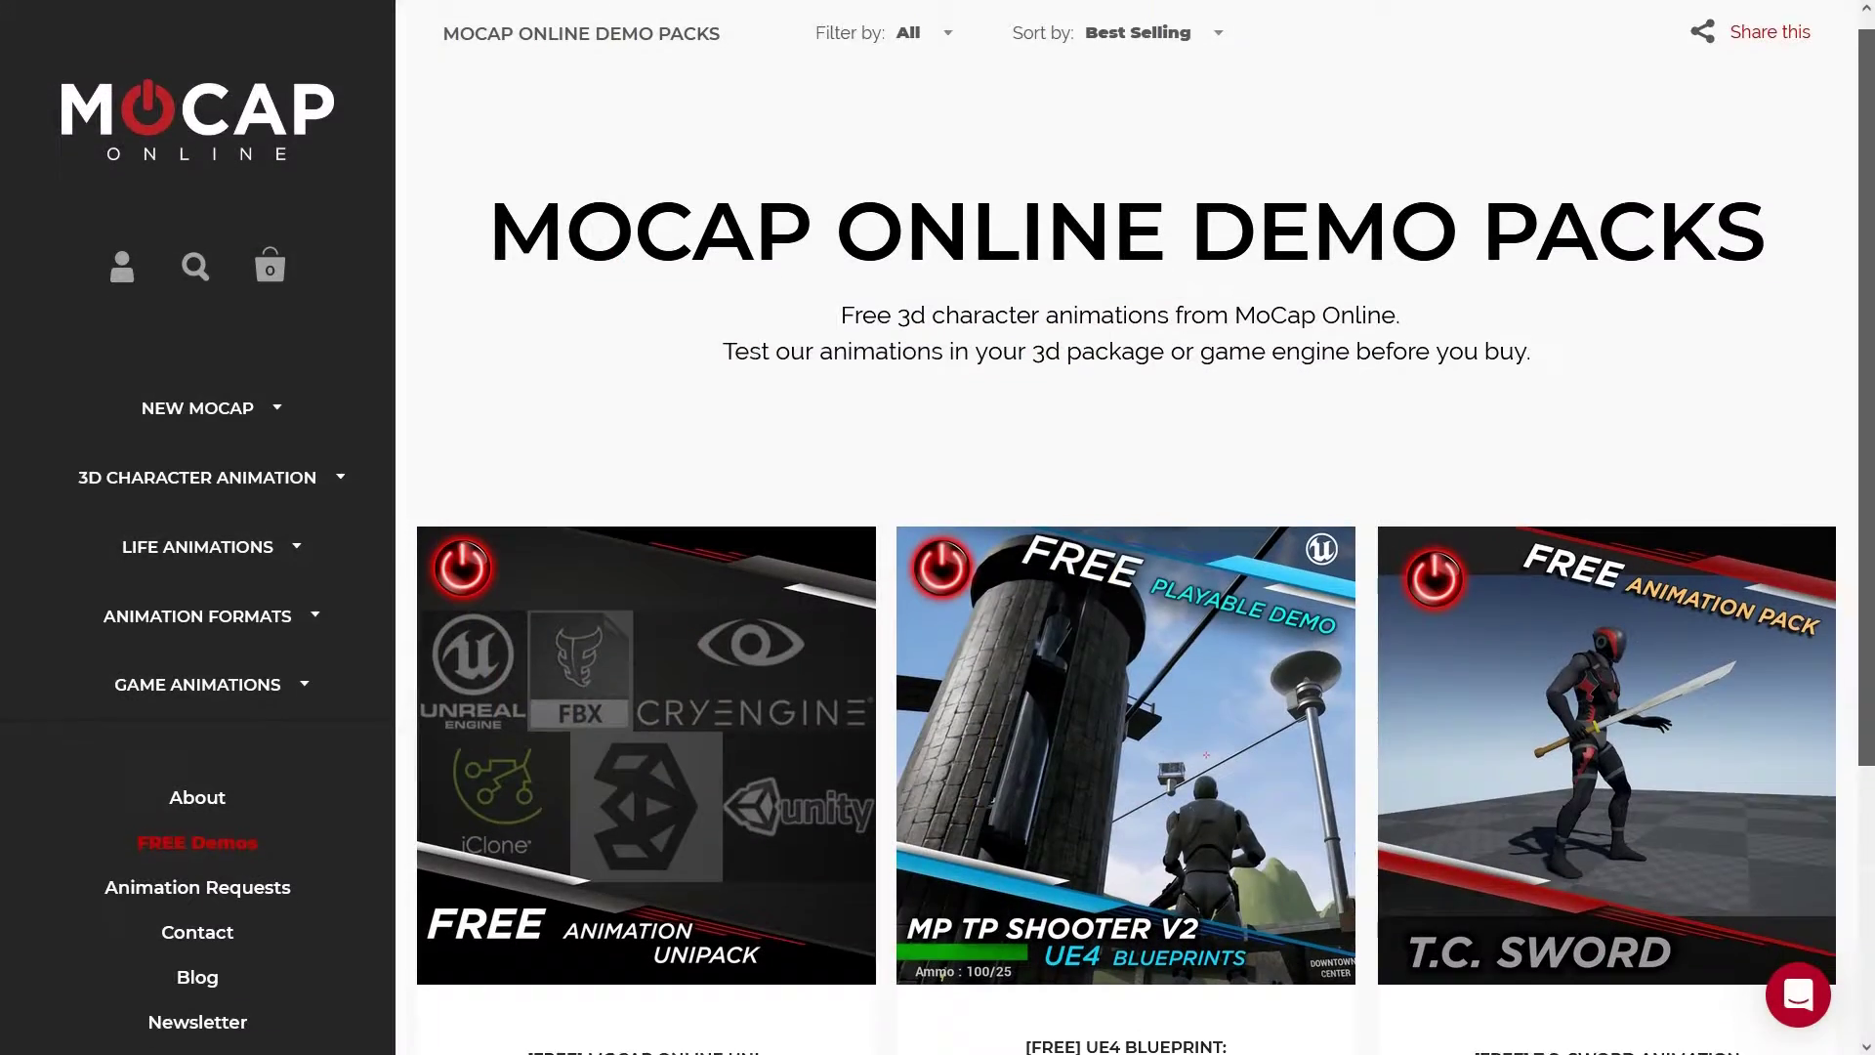
Step: With the mocap armature in Rest Position, rotate Sophie's arm controls up into a T-pose
scroll(1125, 684, down, 2)
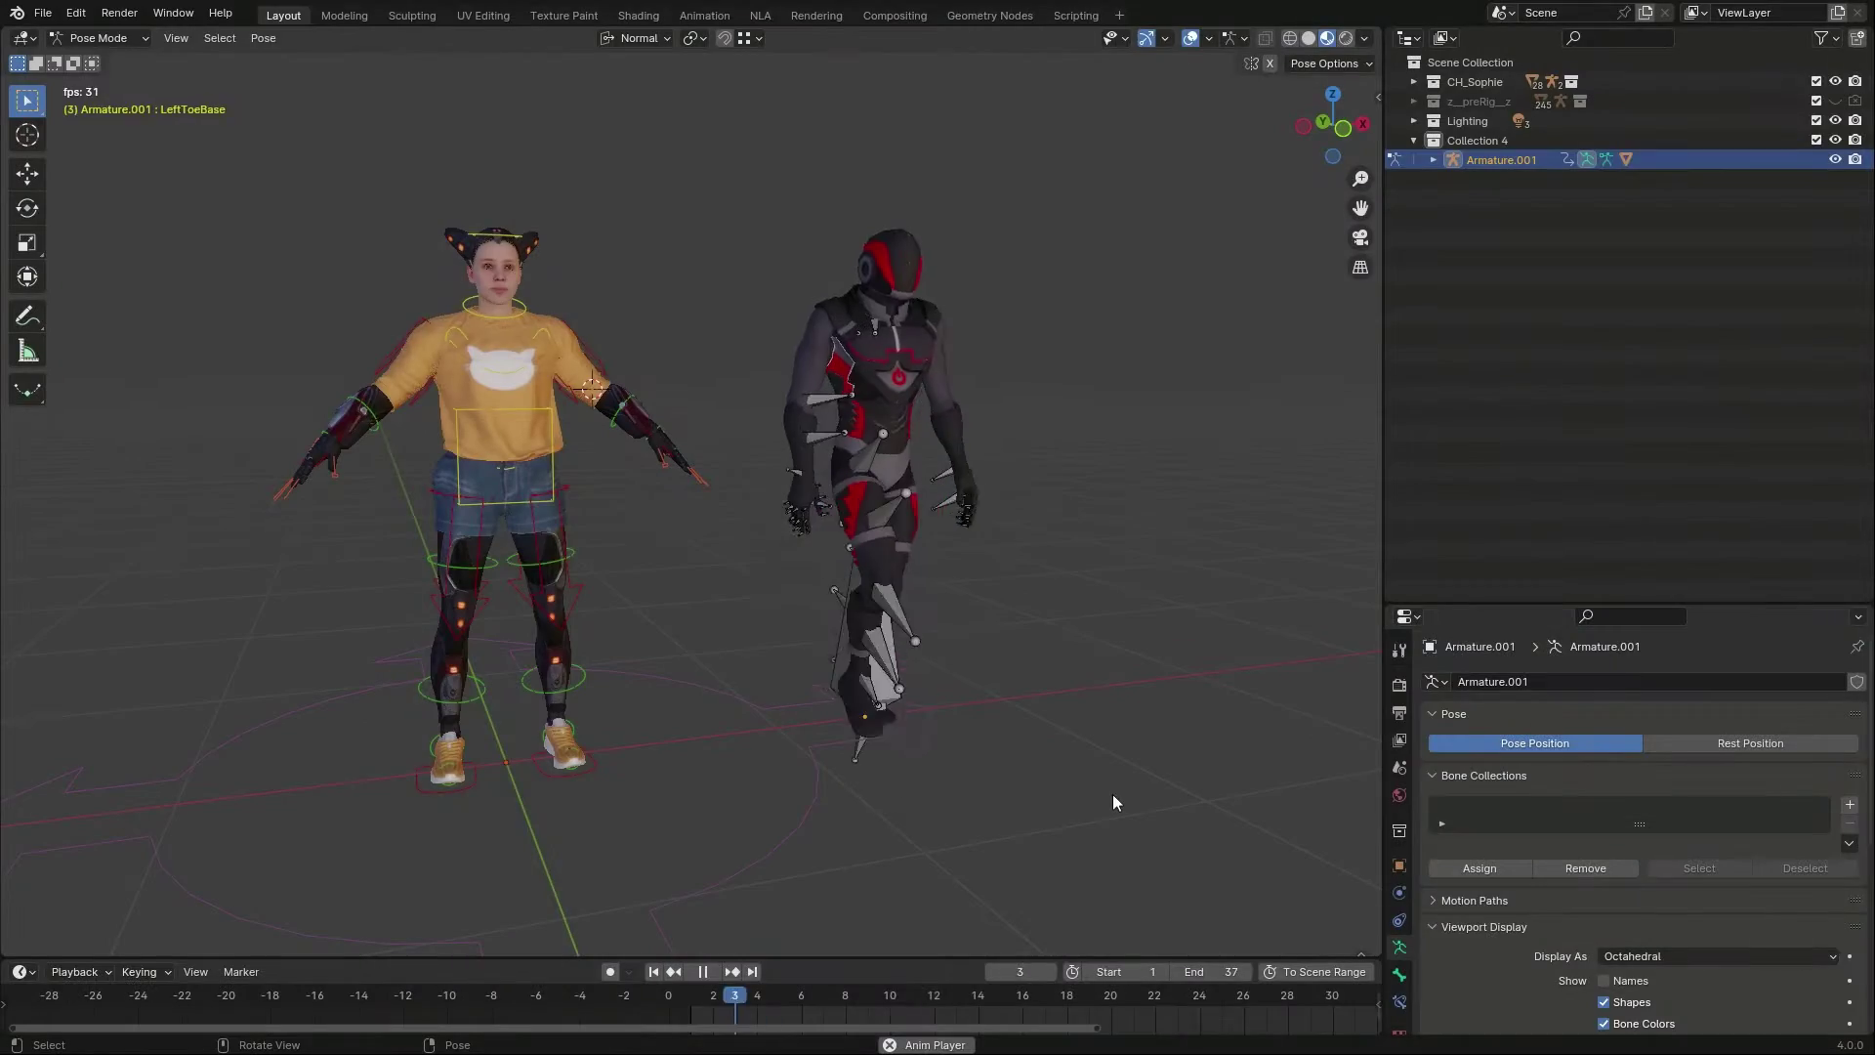
click(1705, 742)
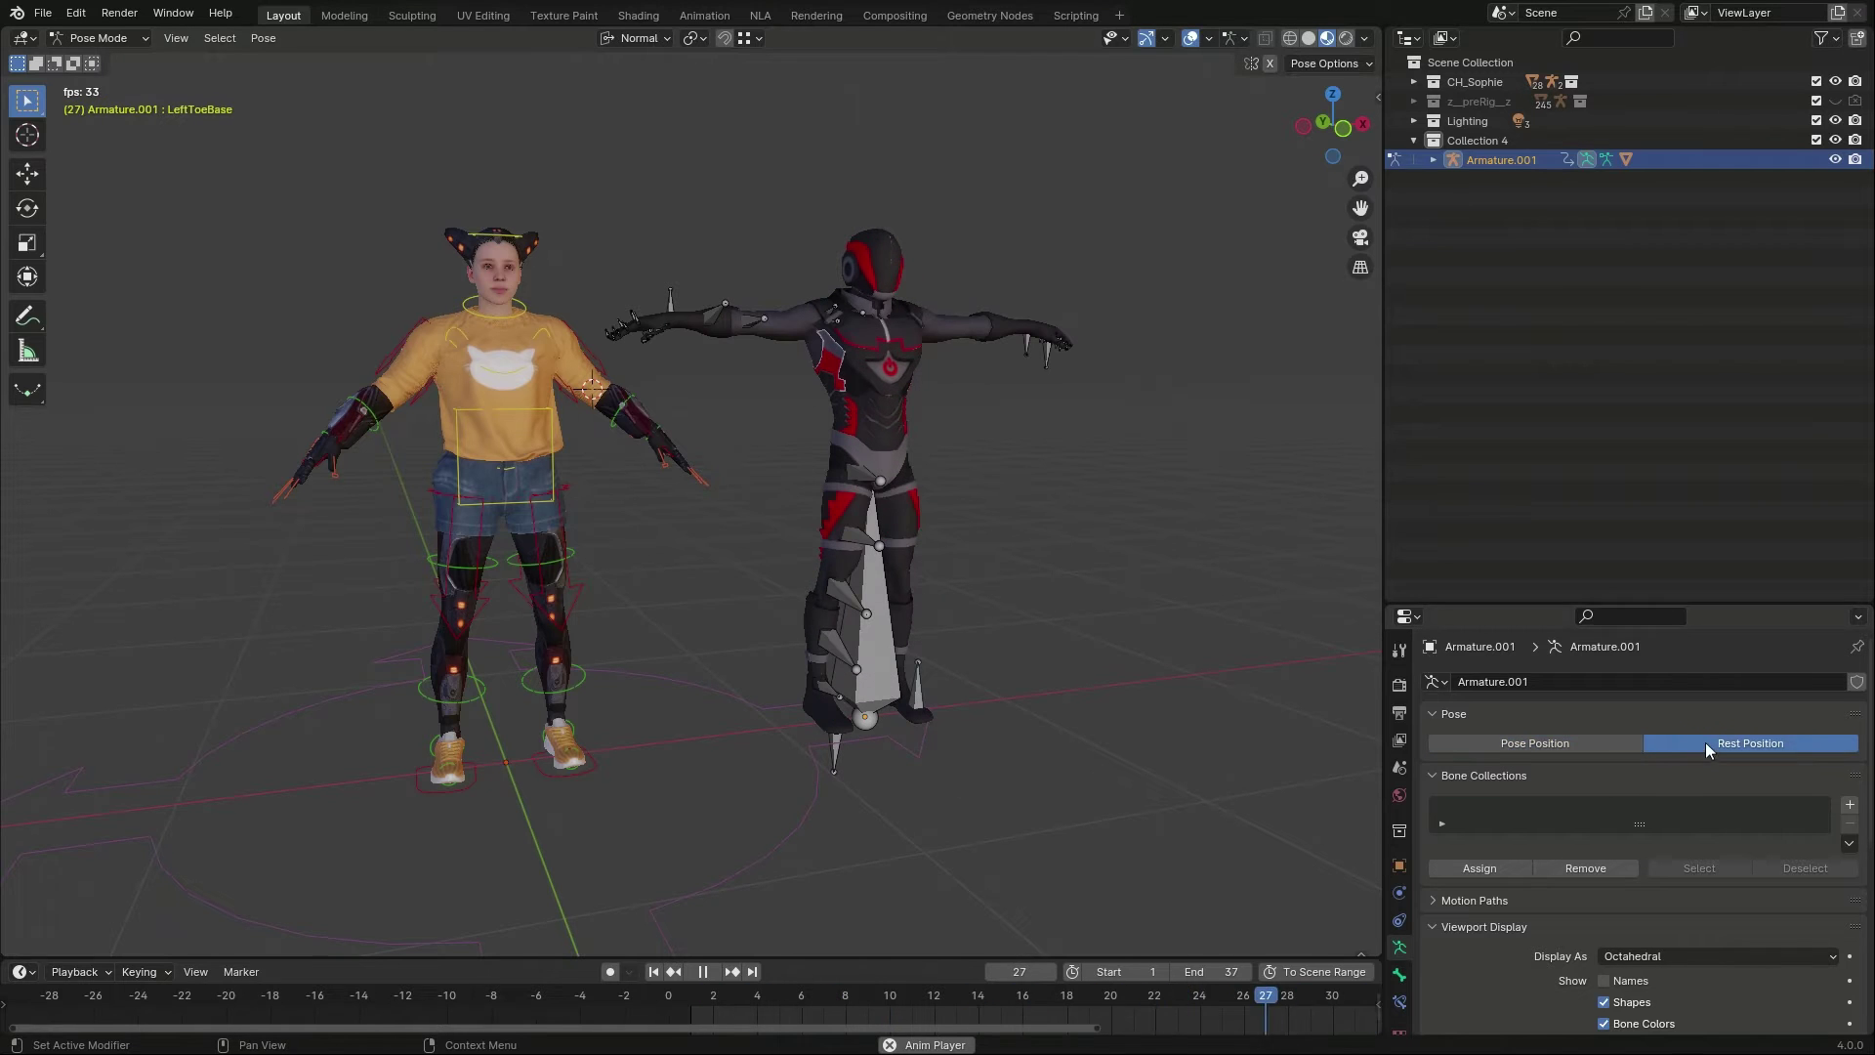
click(401, 396)
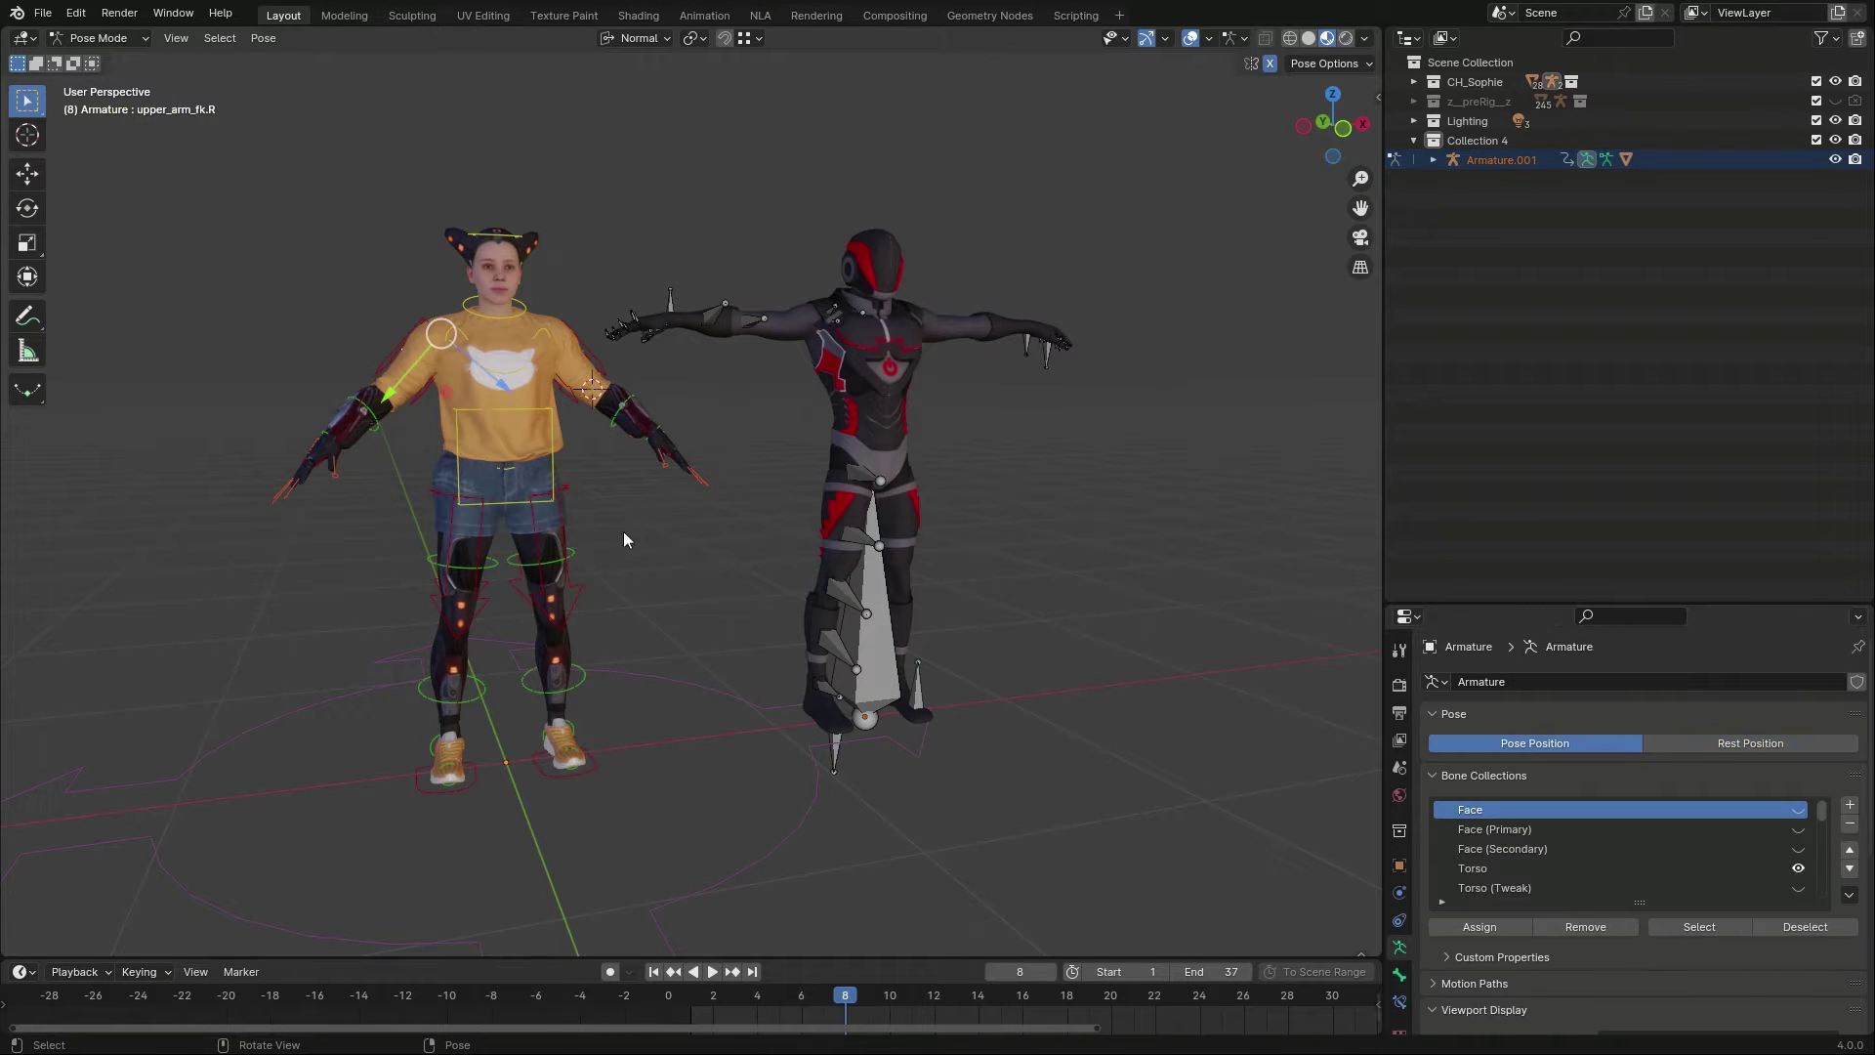
click(762, 450)
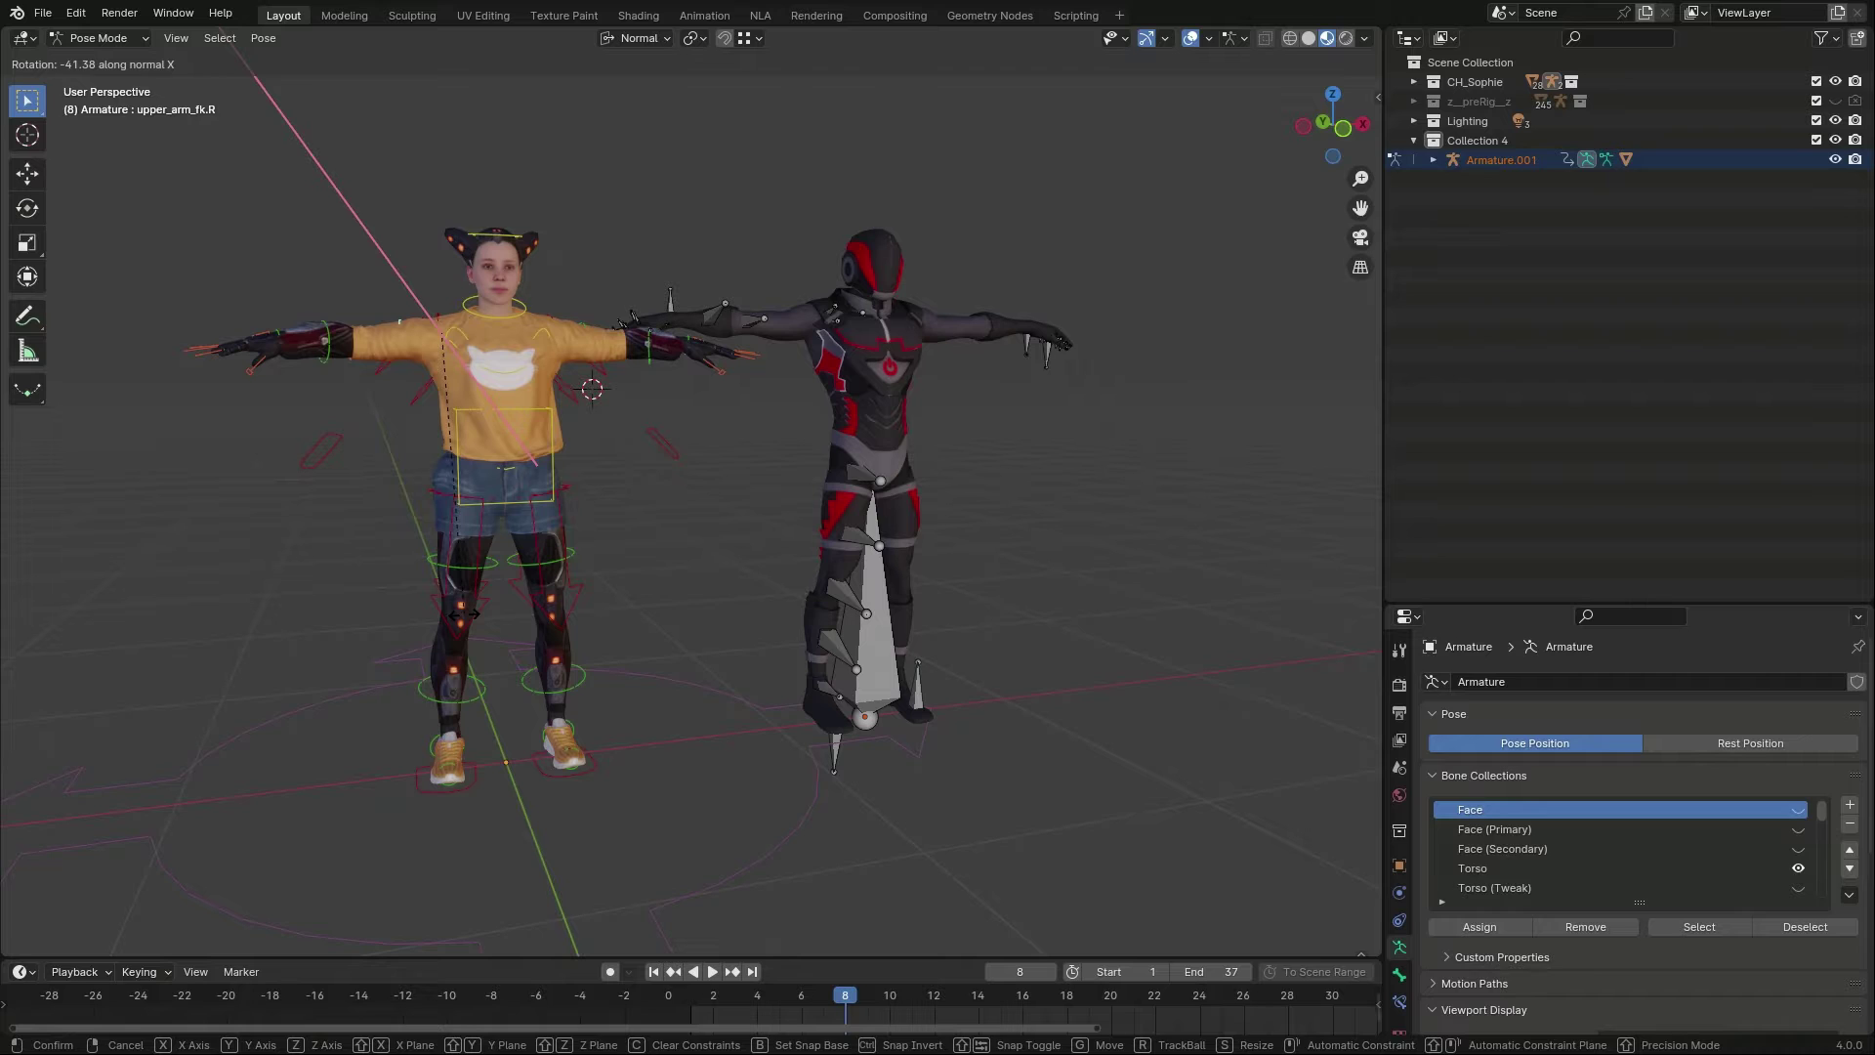
click(848, 684)
key(n)
Step: Return the mocap armature to Pose Position, clear it to the origin, and hide the MotusMan_v55 mesh
click(1512, 742)
key(ctrl+Tab)
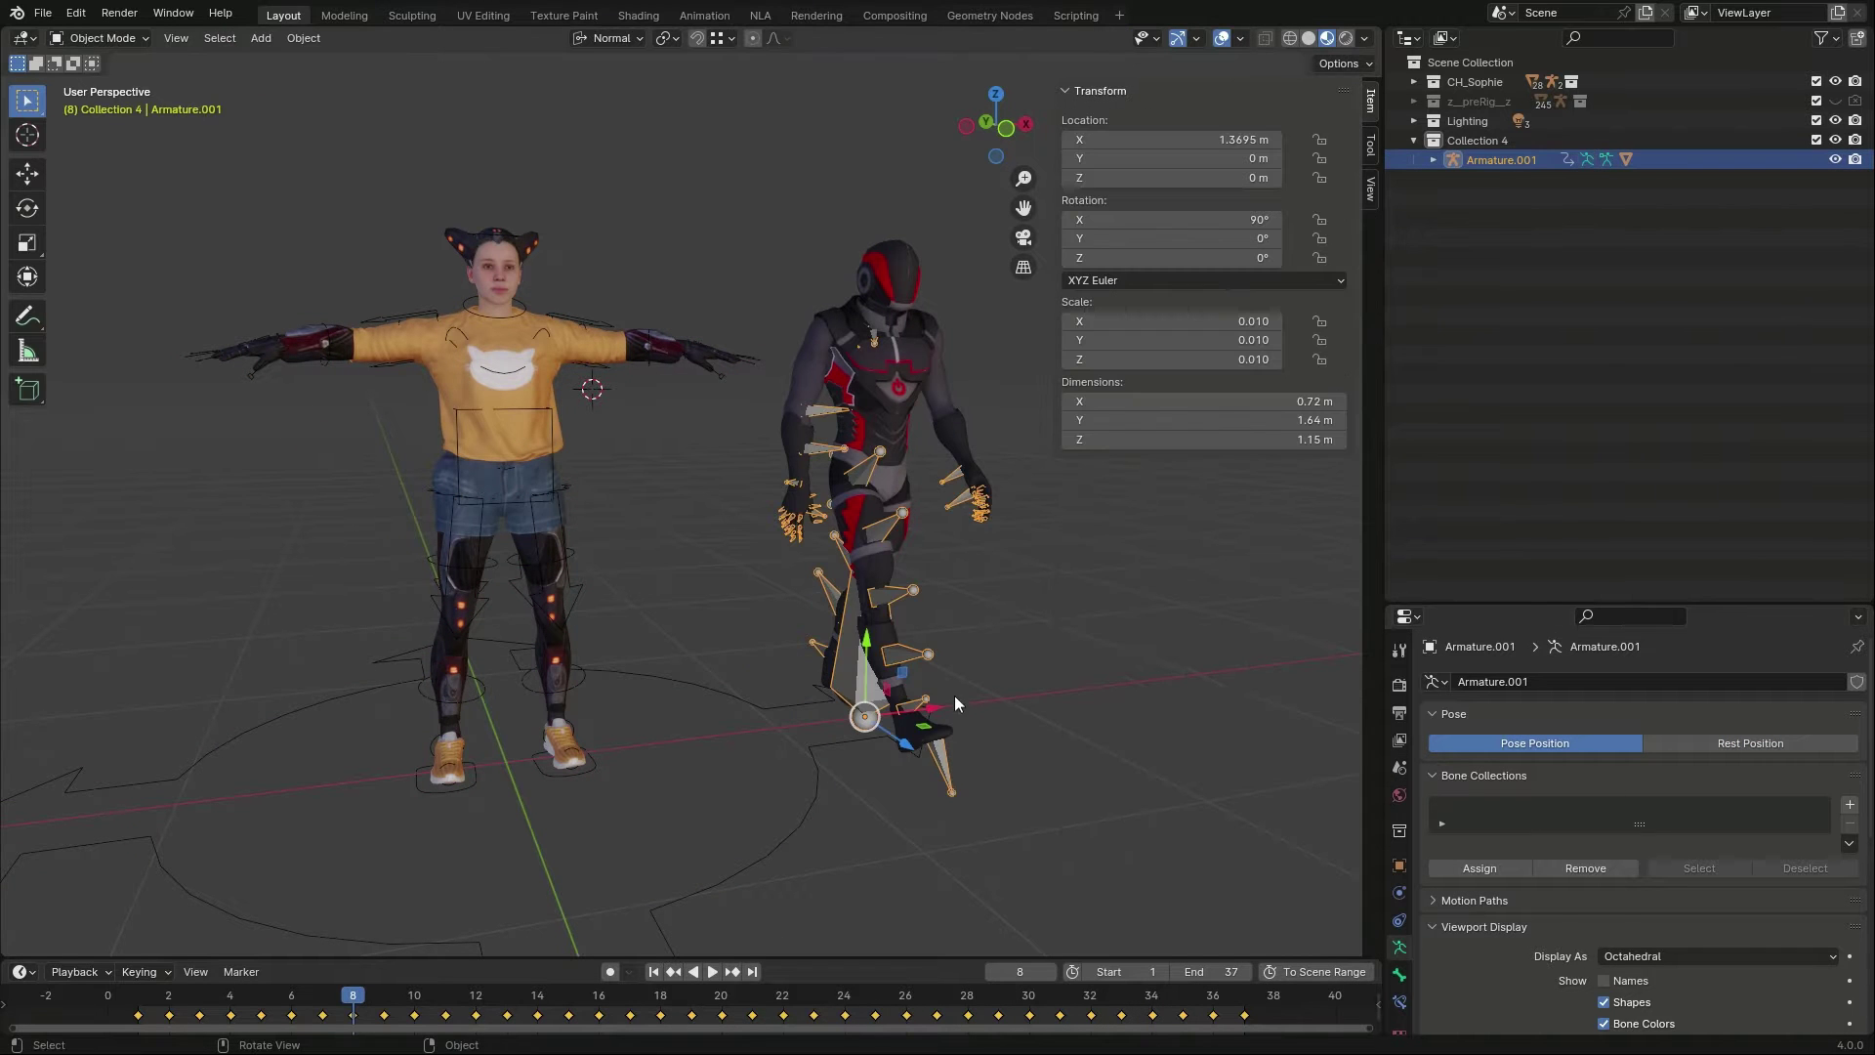
key(alt+g)
click(949, 687)
key(space)
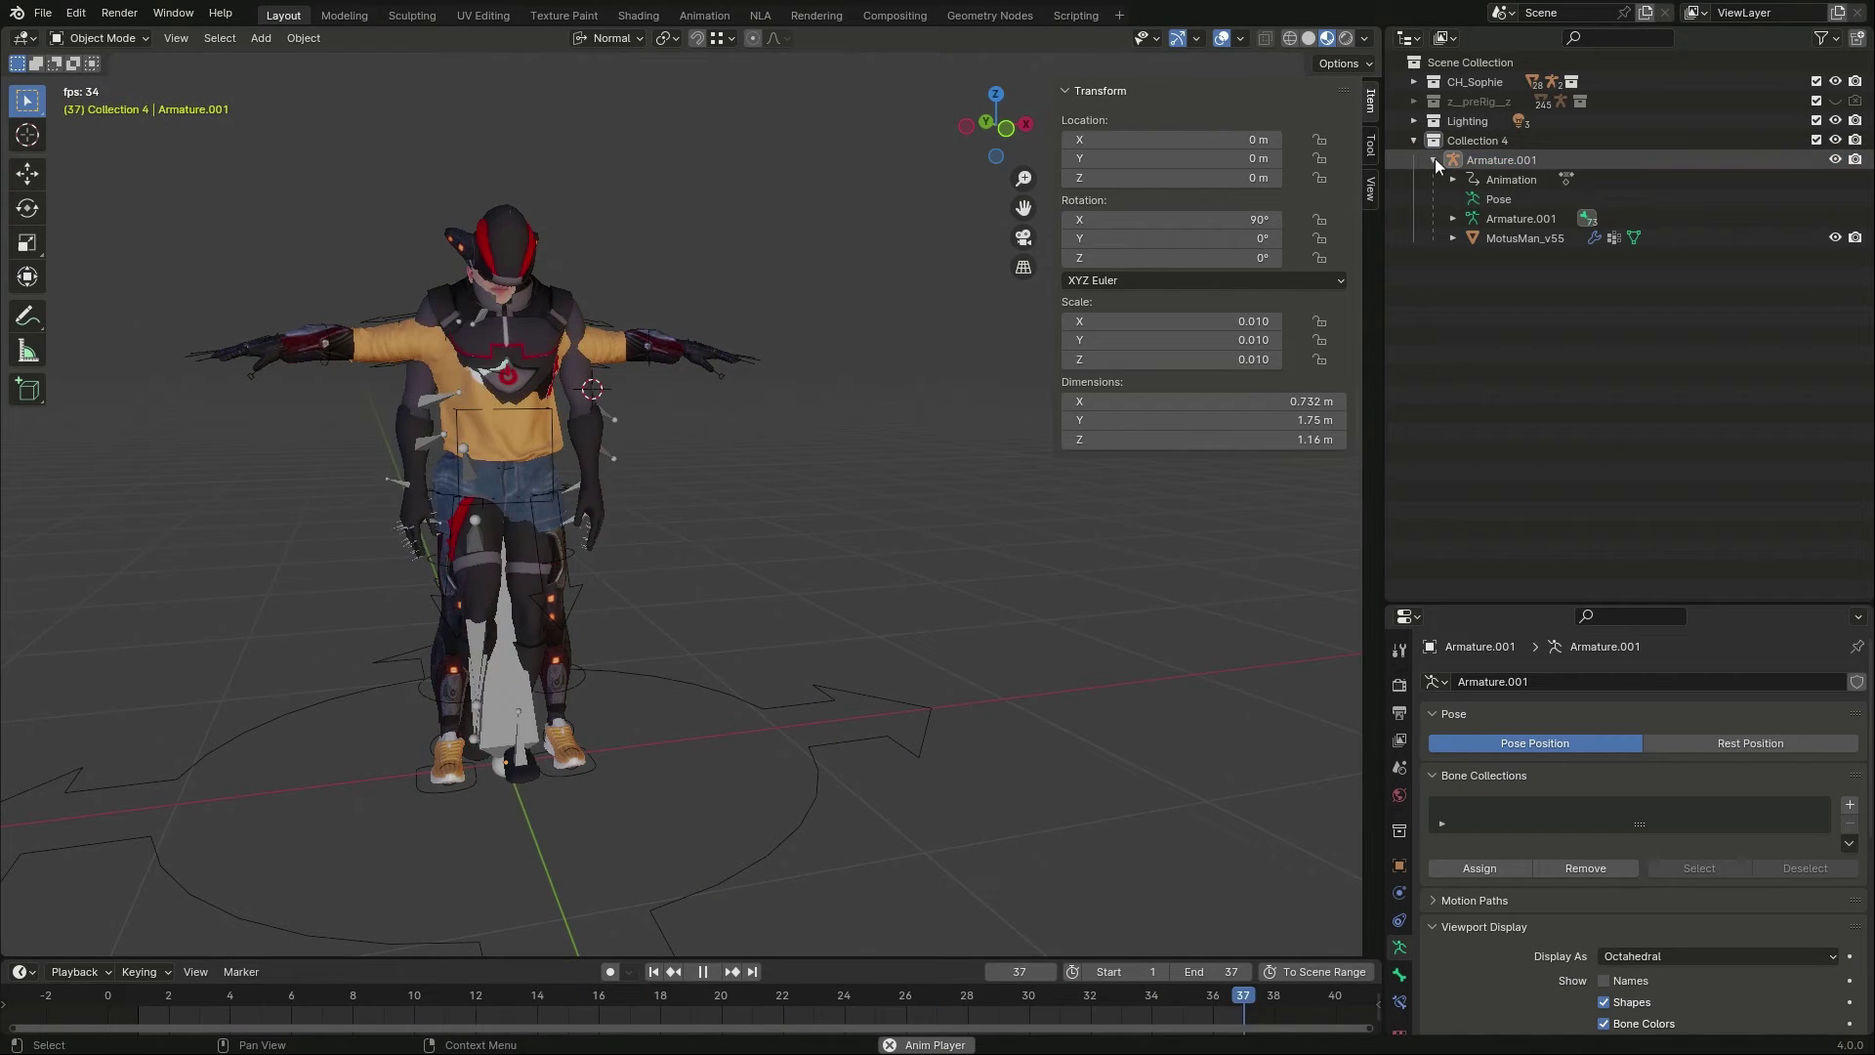
click(1433, 159)
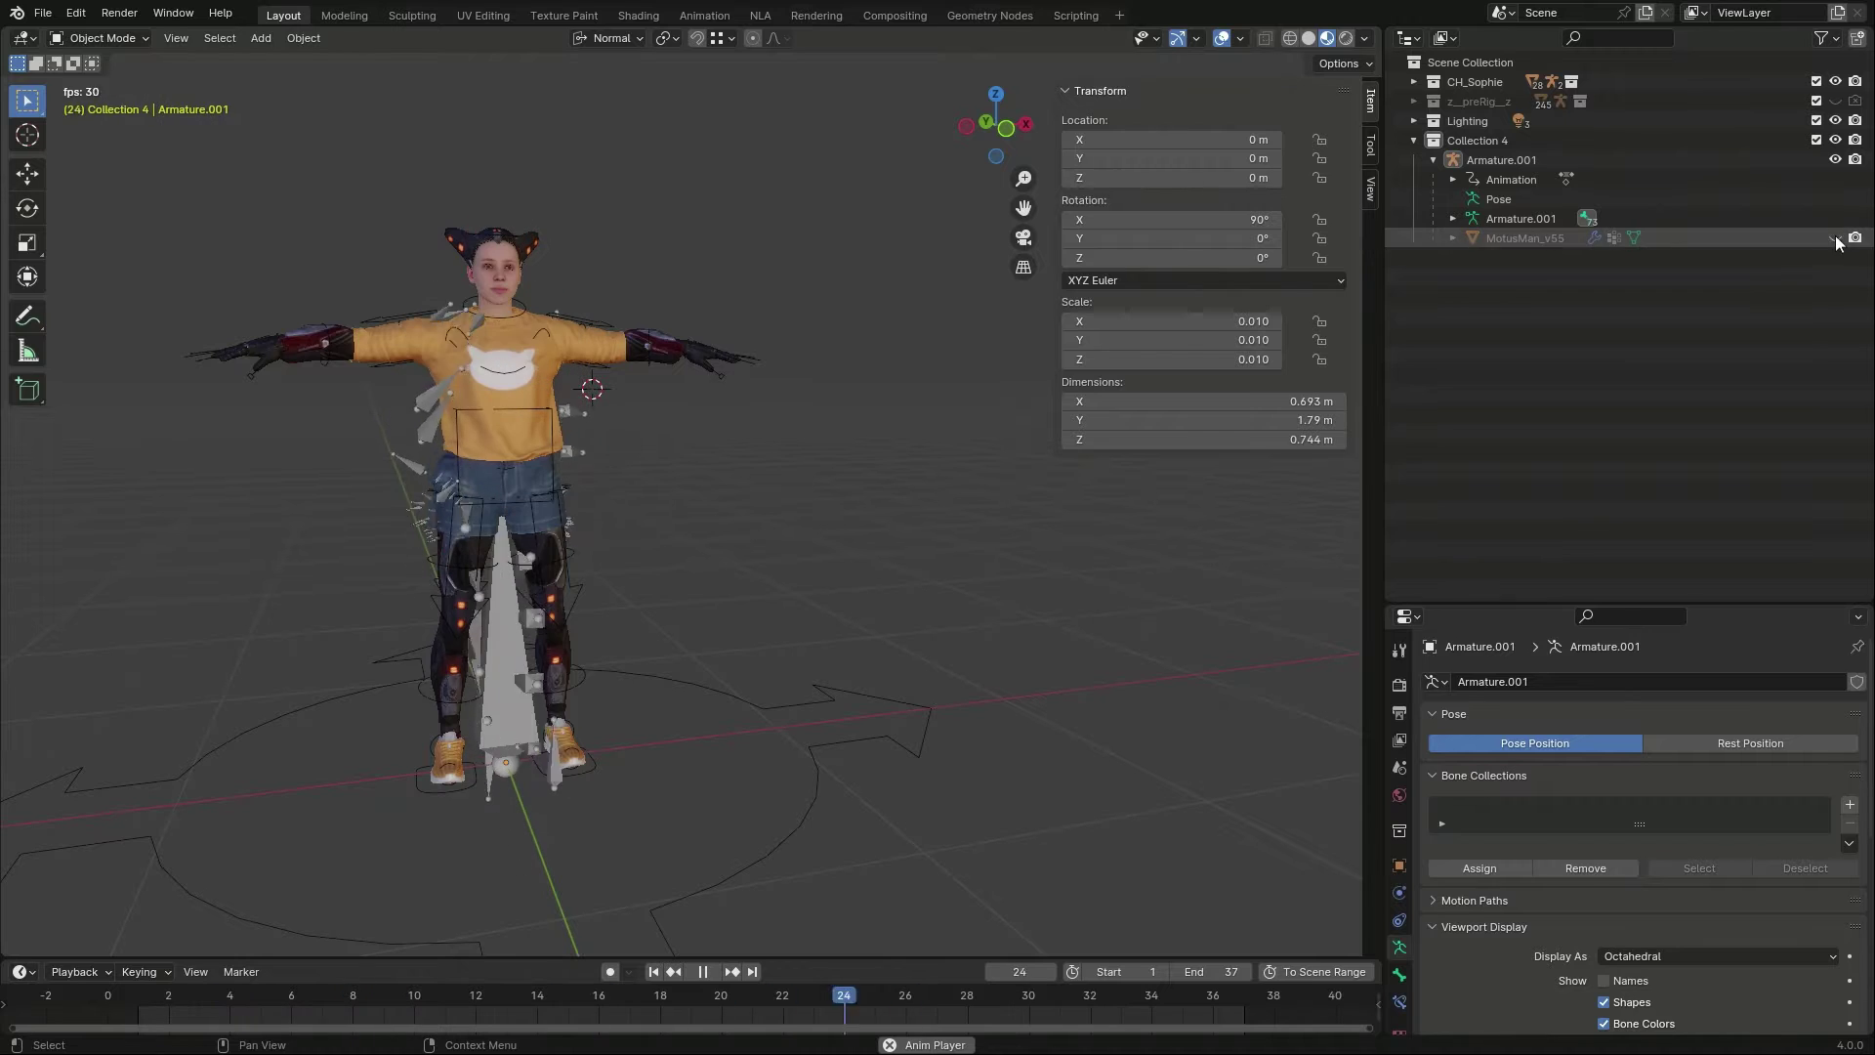
Step: Put Sophie's rig in Pose Mode and set Expy's Bind To target to Armature.001
click(711, 681)
key(ctrl+Tab)
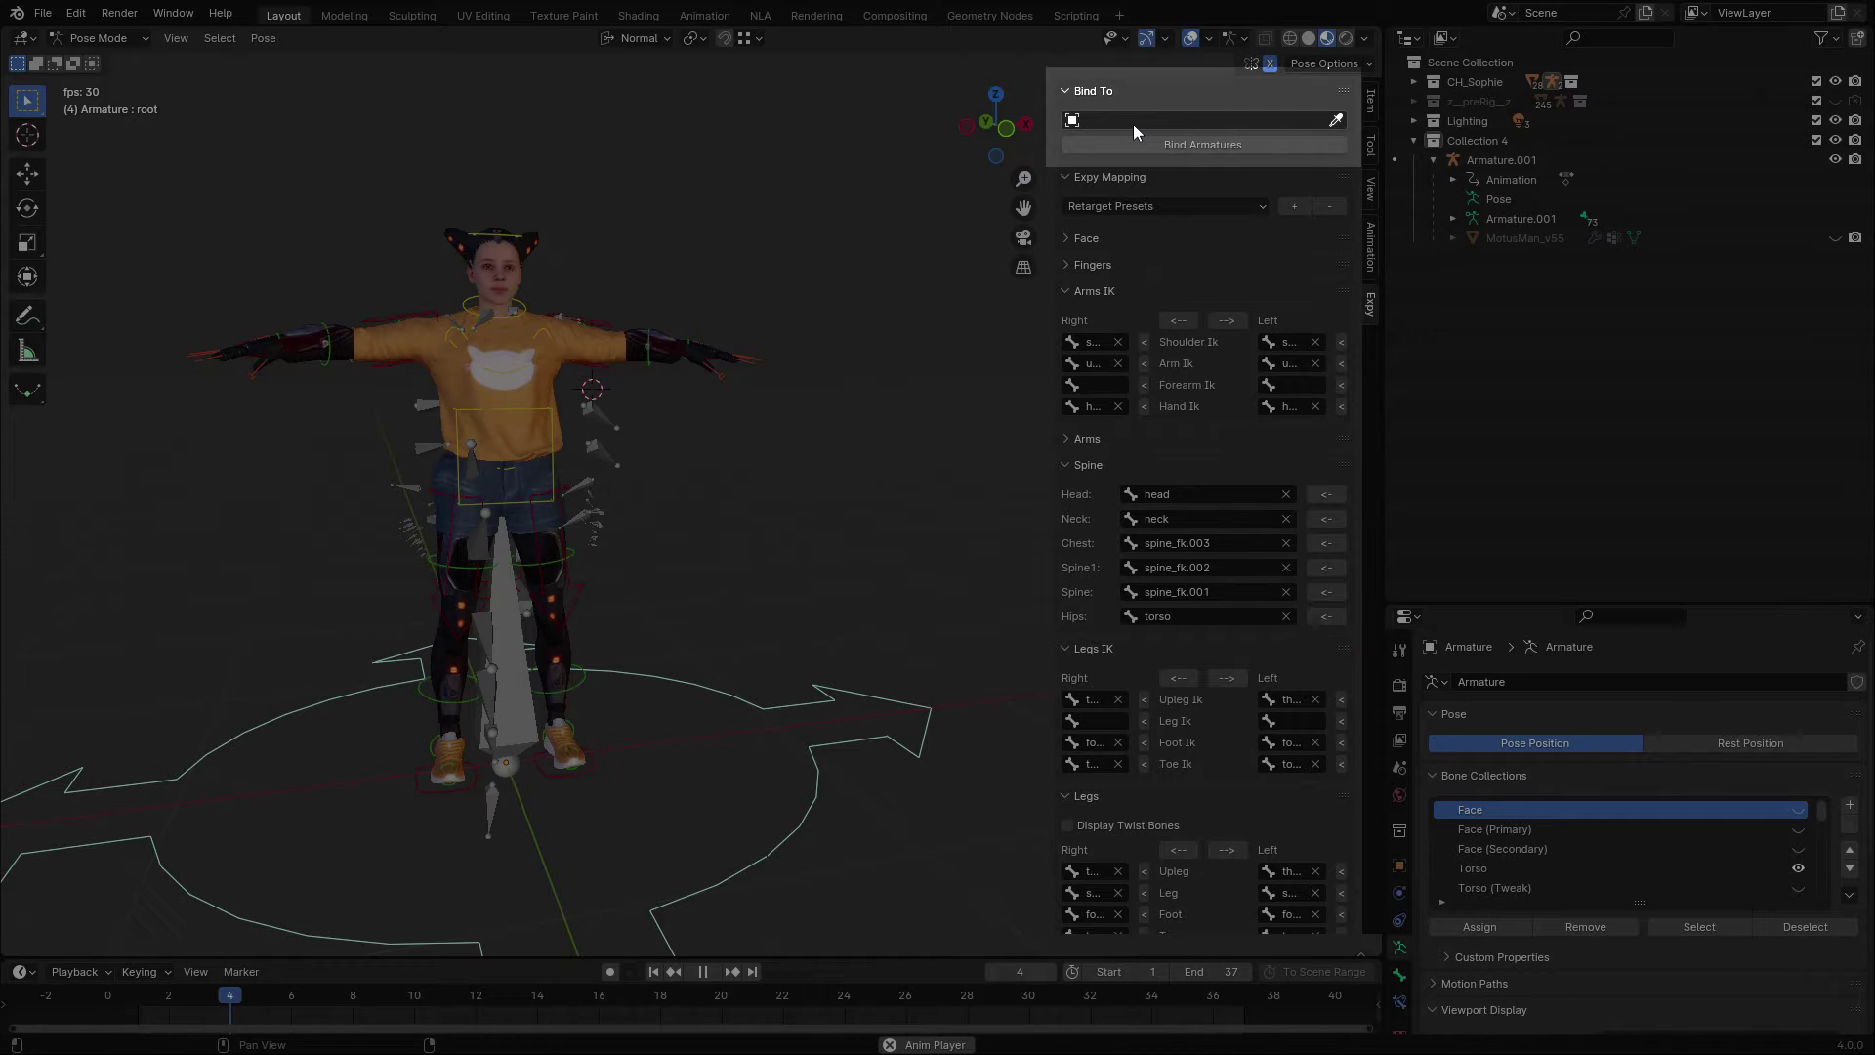
click(1133, 122)
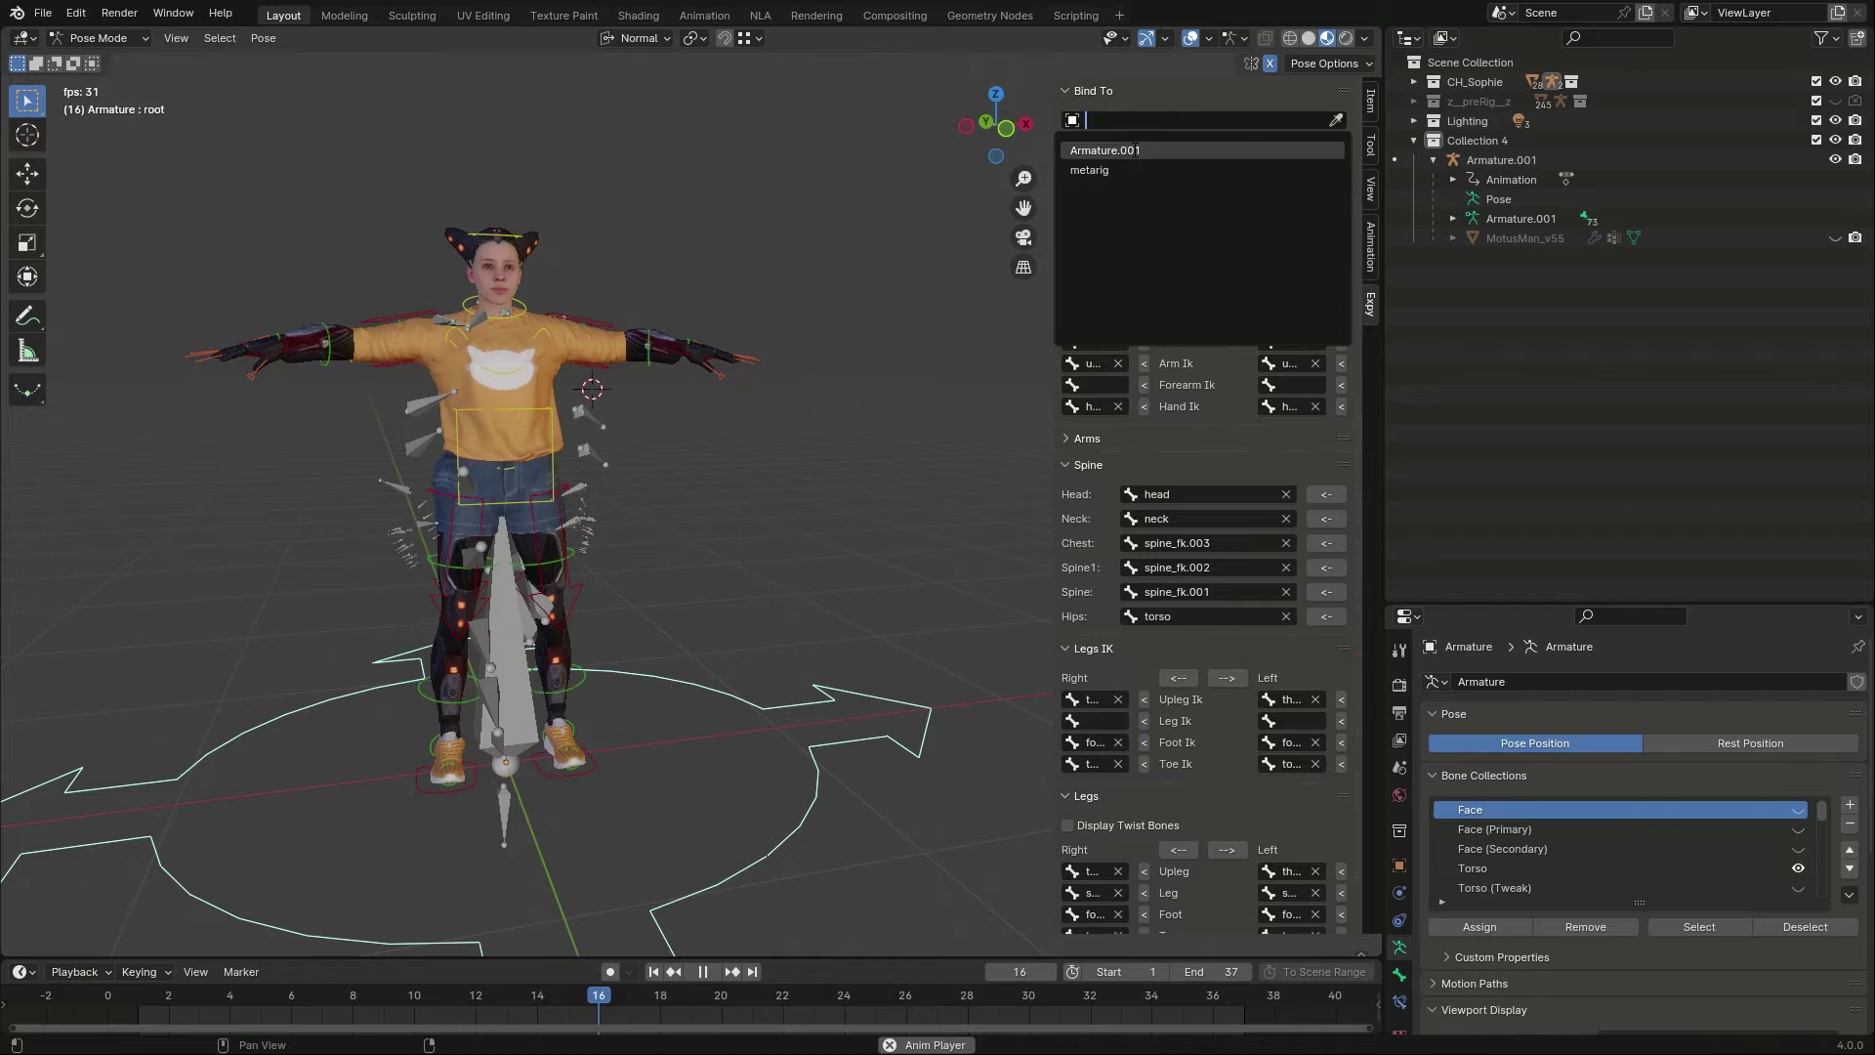
click(1133, 150)
Step: Start Bind Armatures with Rigify_Controls as the source and Mocaponline as the target preset
click(1130, 147)
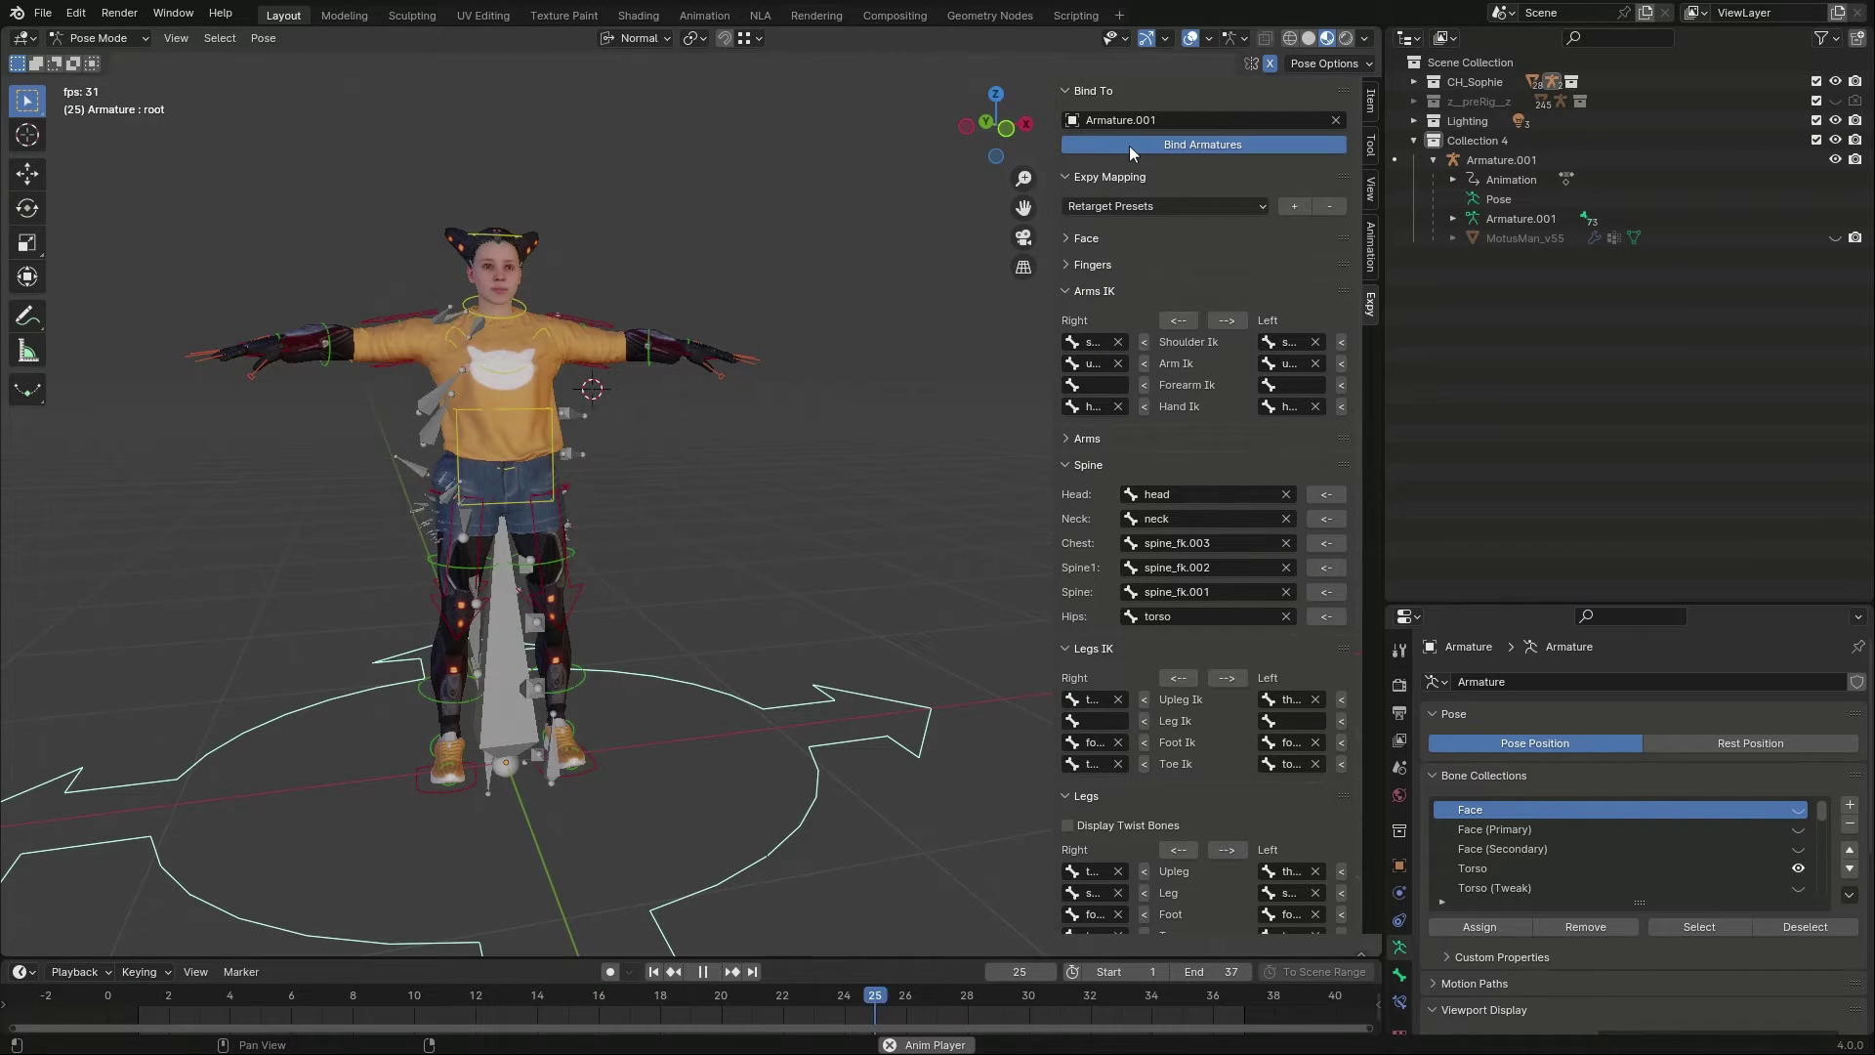
click(1129, 145)
click(1117, 180)
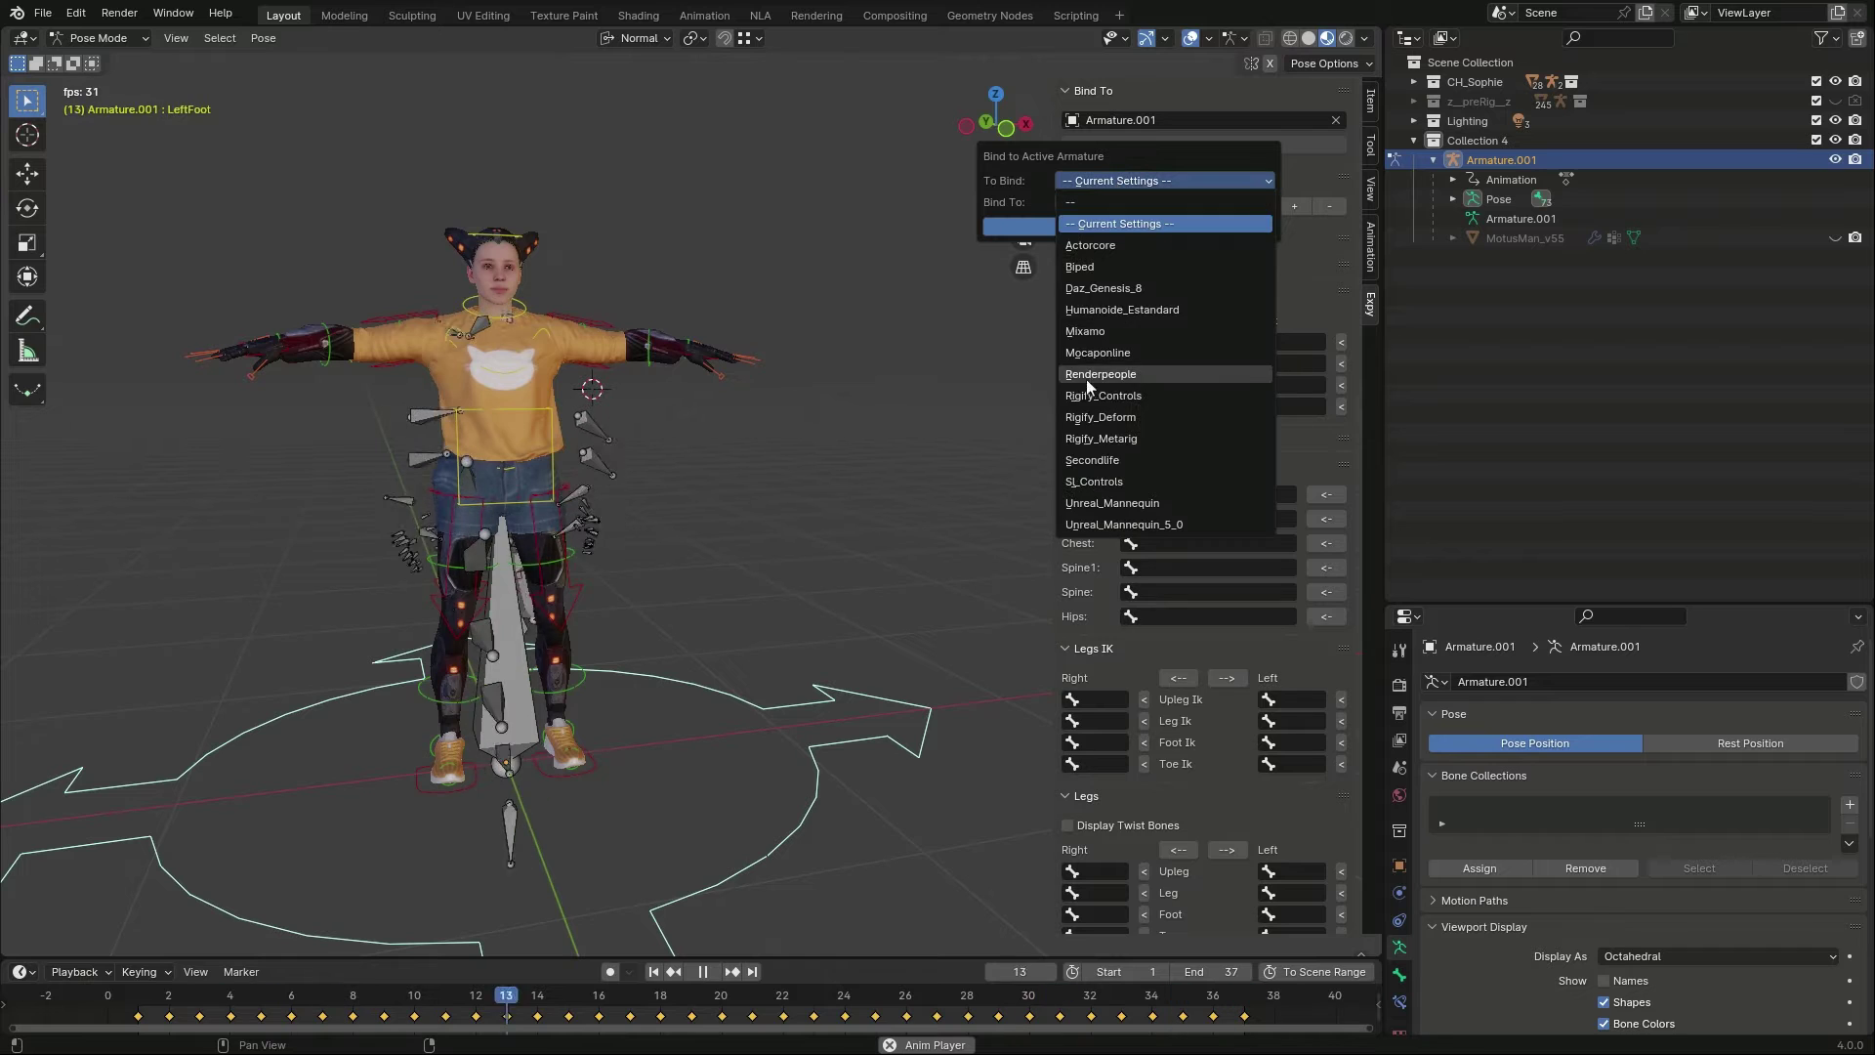
click(1088, 398)
click(1115, 202)
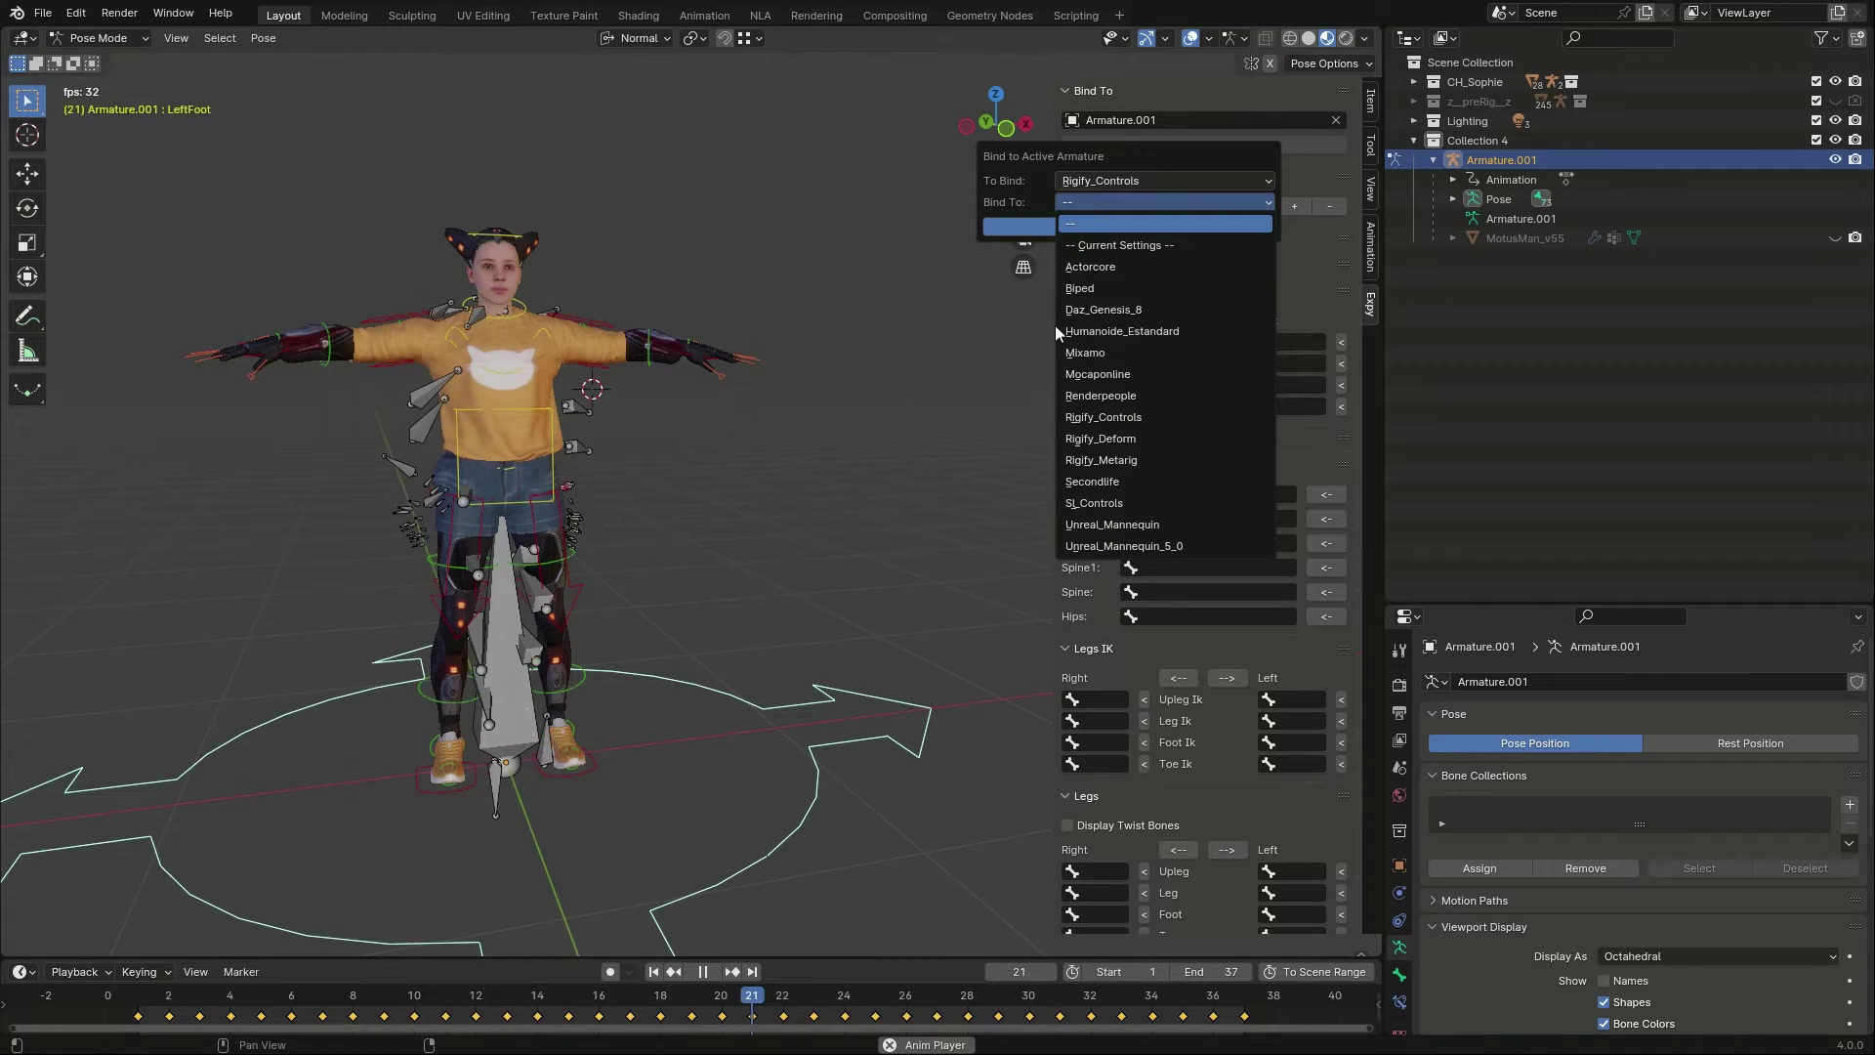
click(1117, 373)
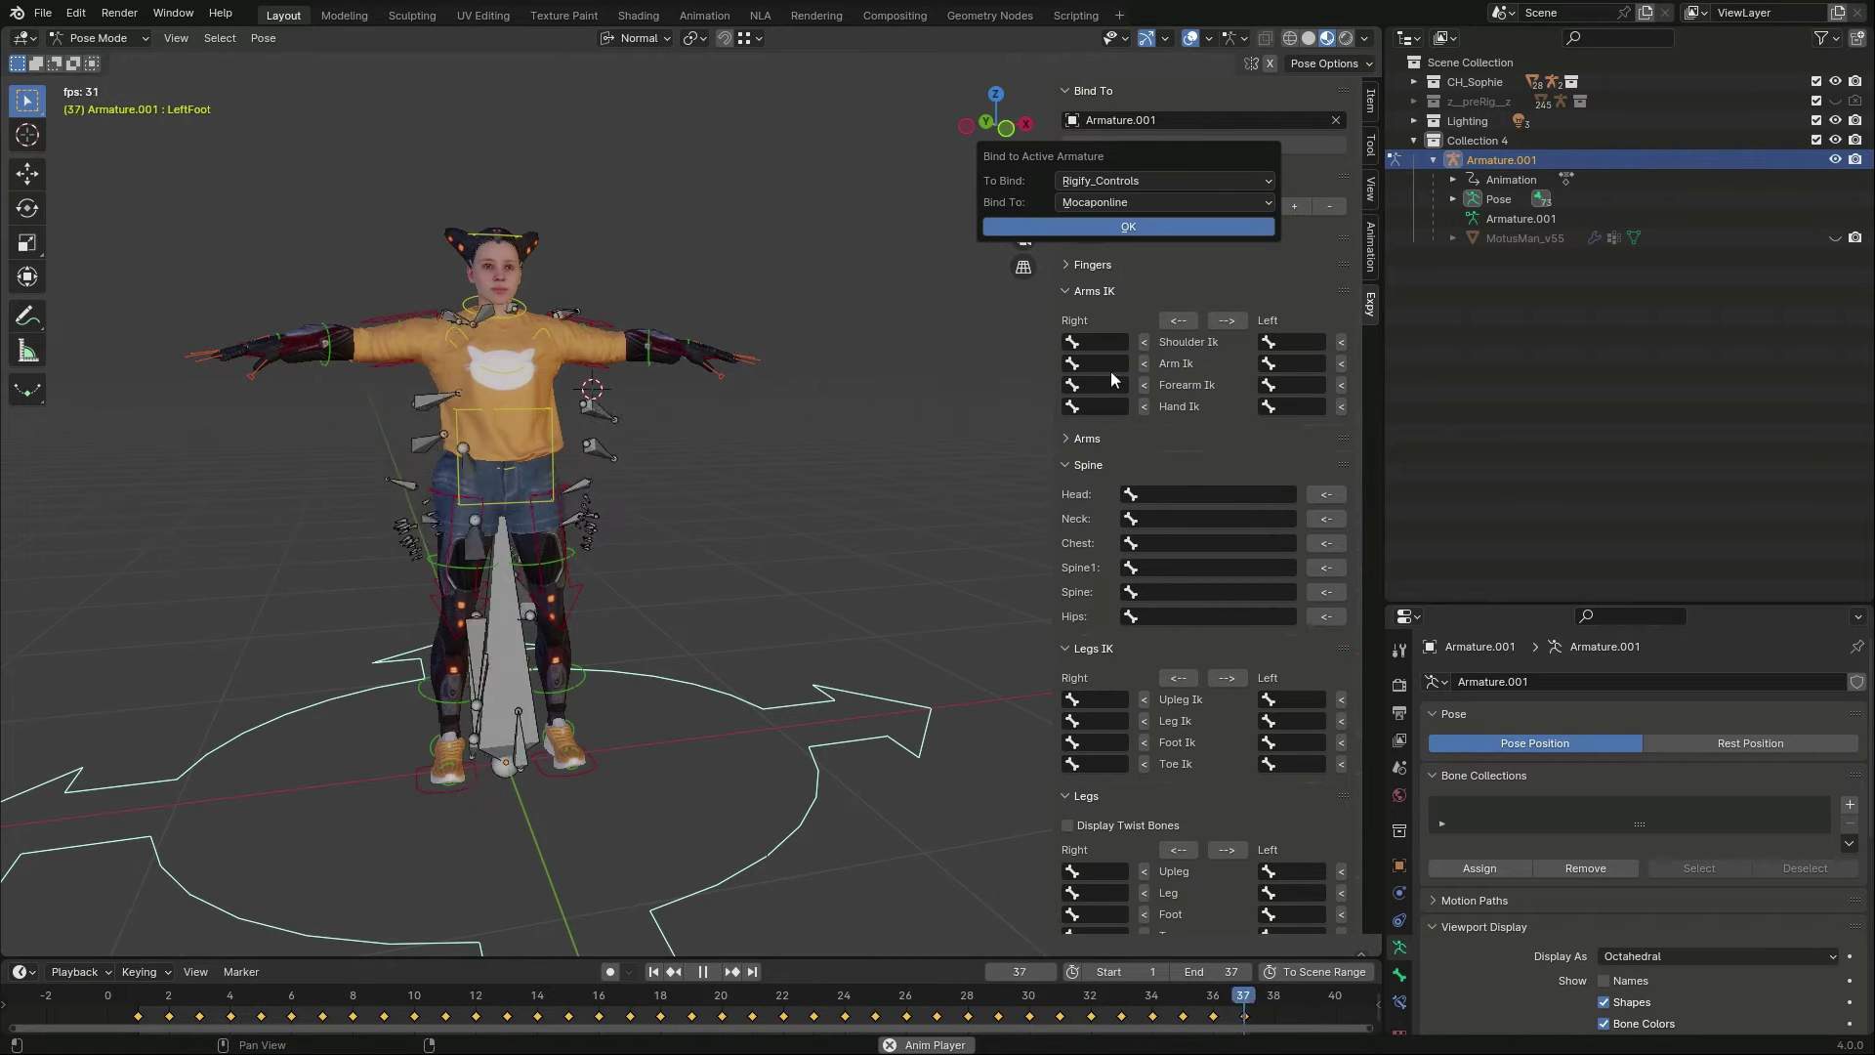
Step: Confirm the bind using 'Current Pose is target Rest Pose' and Fit height to head, then stop playback
click(1086, 230)
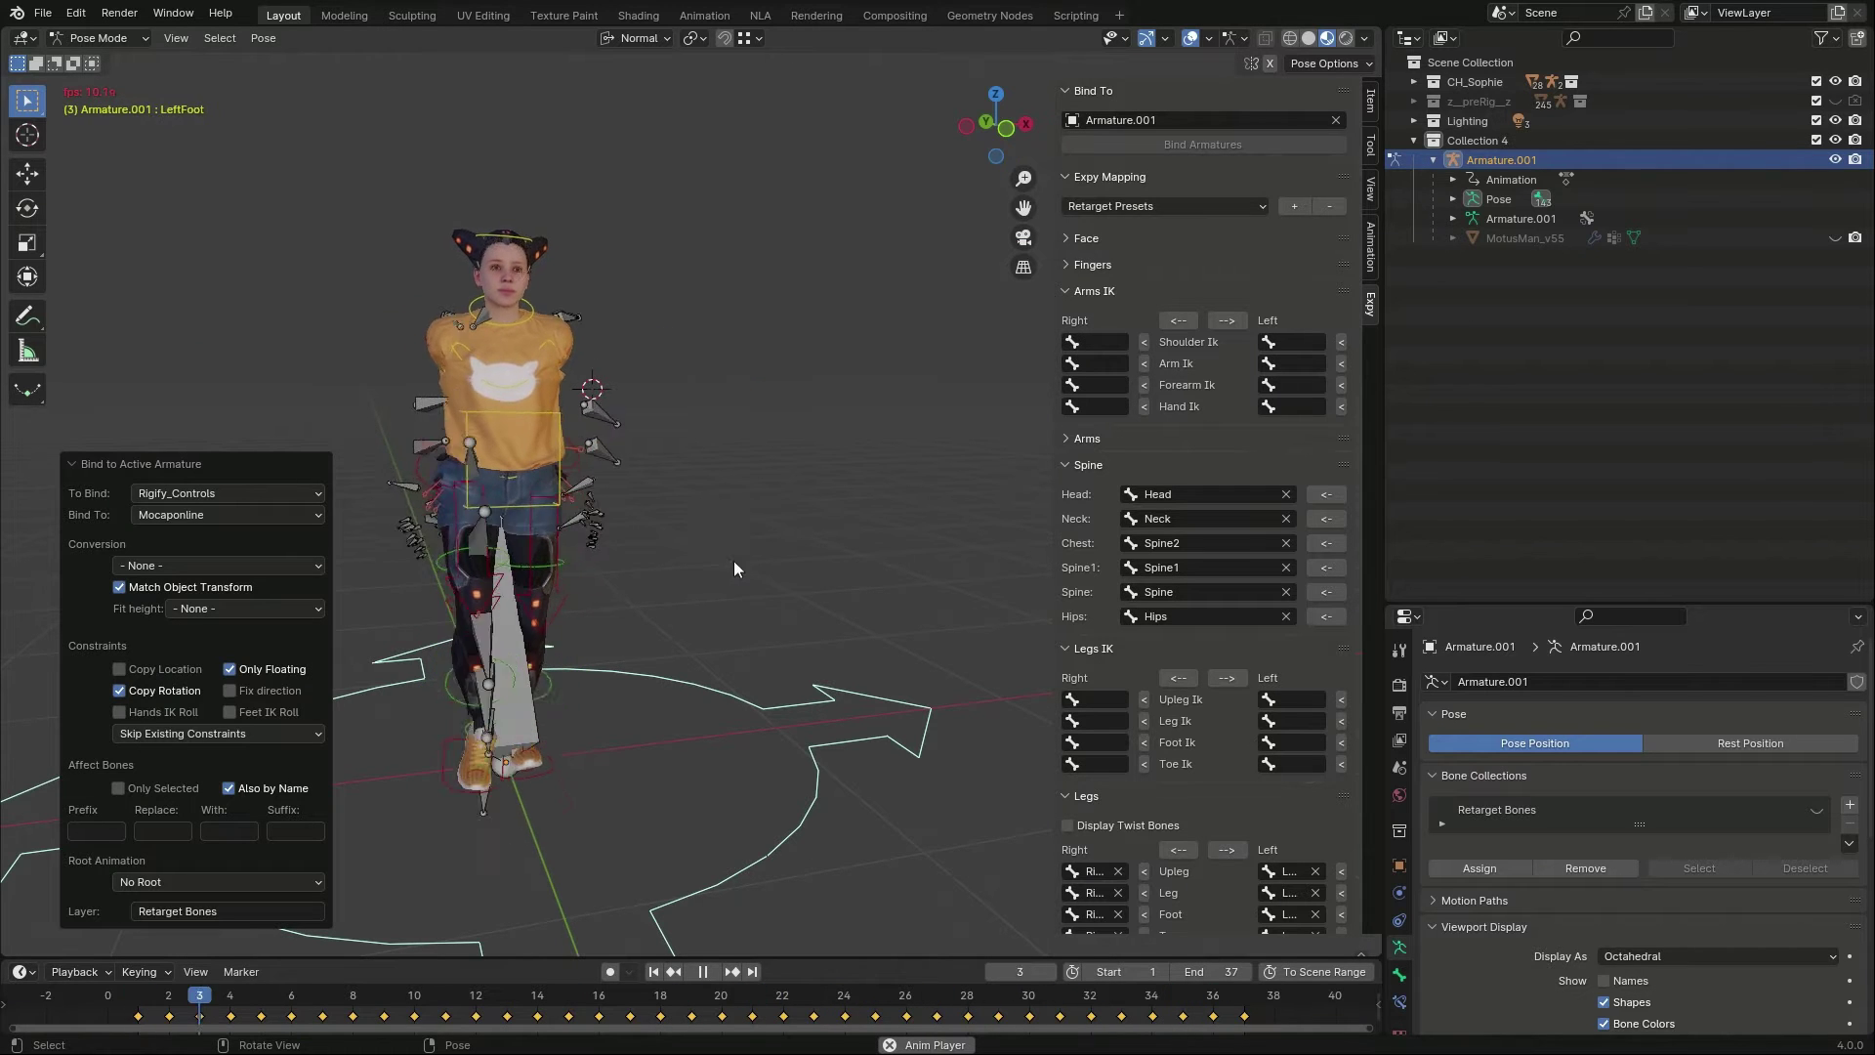
click(260, 568)
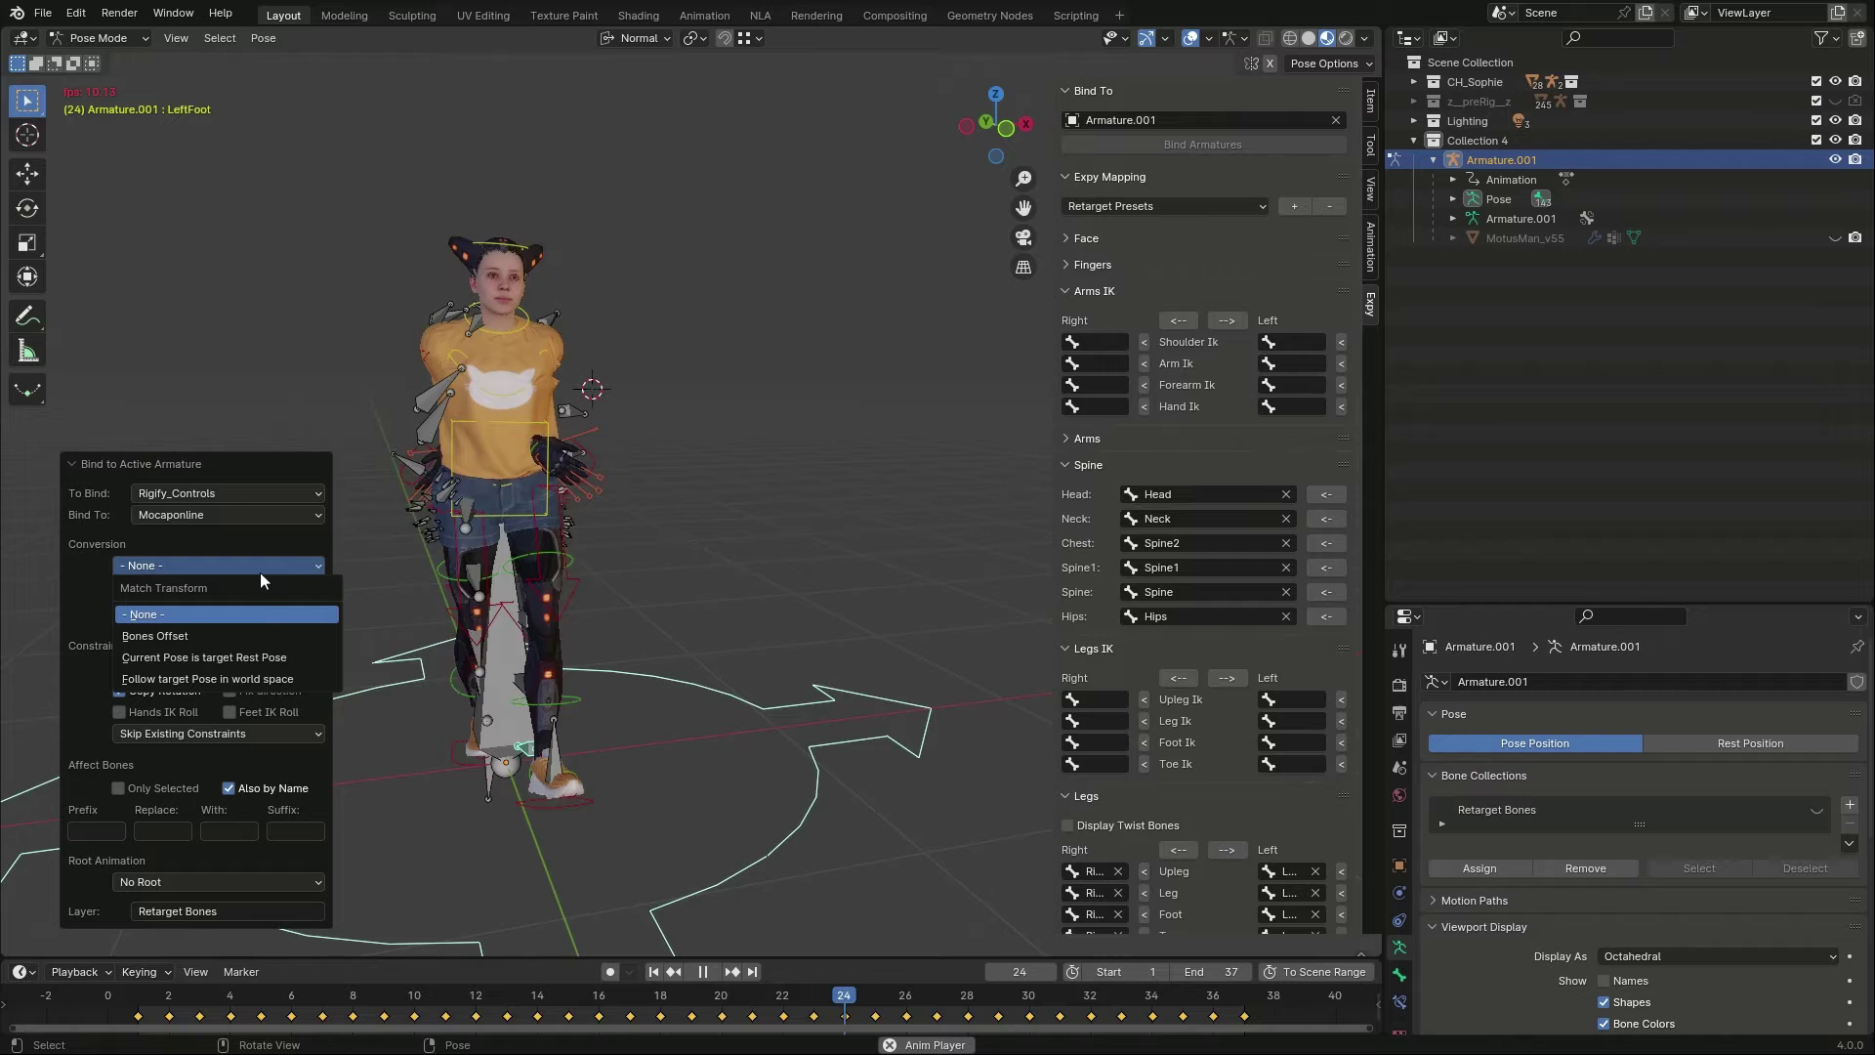
click(252, 655)
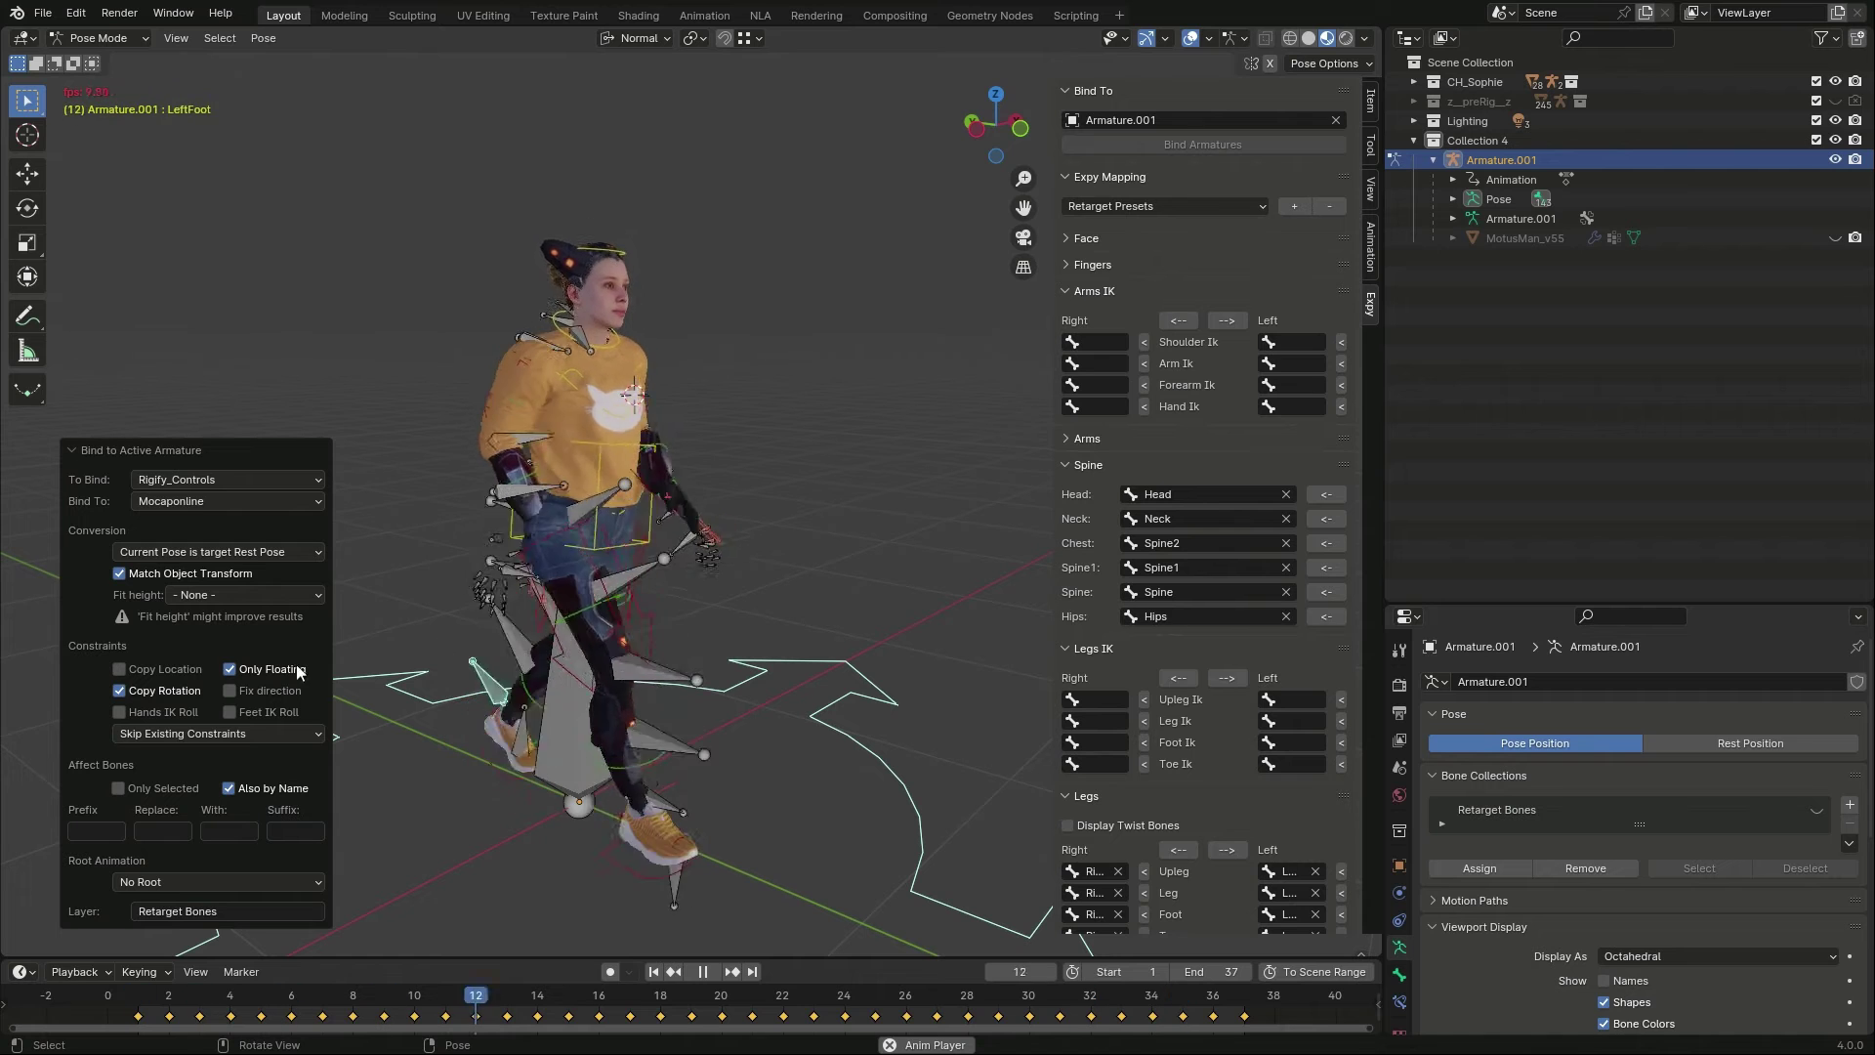
click(211, 592)
click(211, 637)
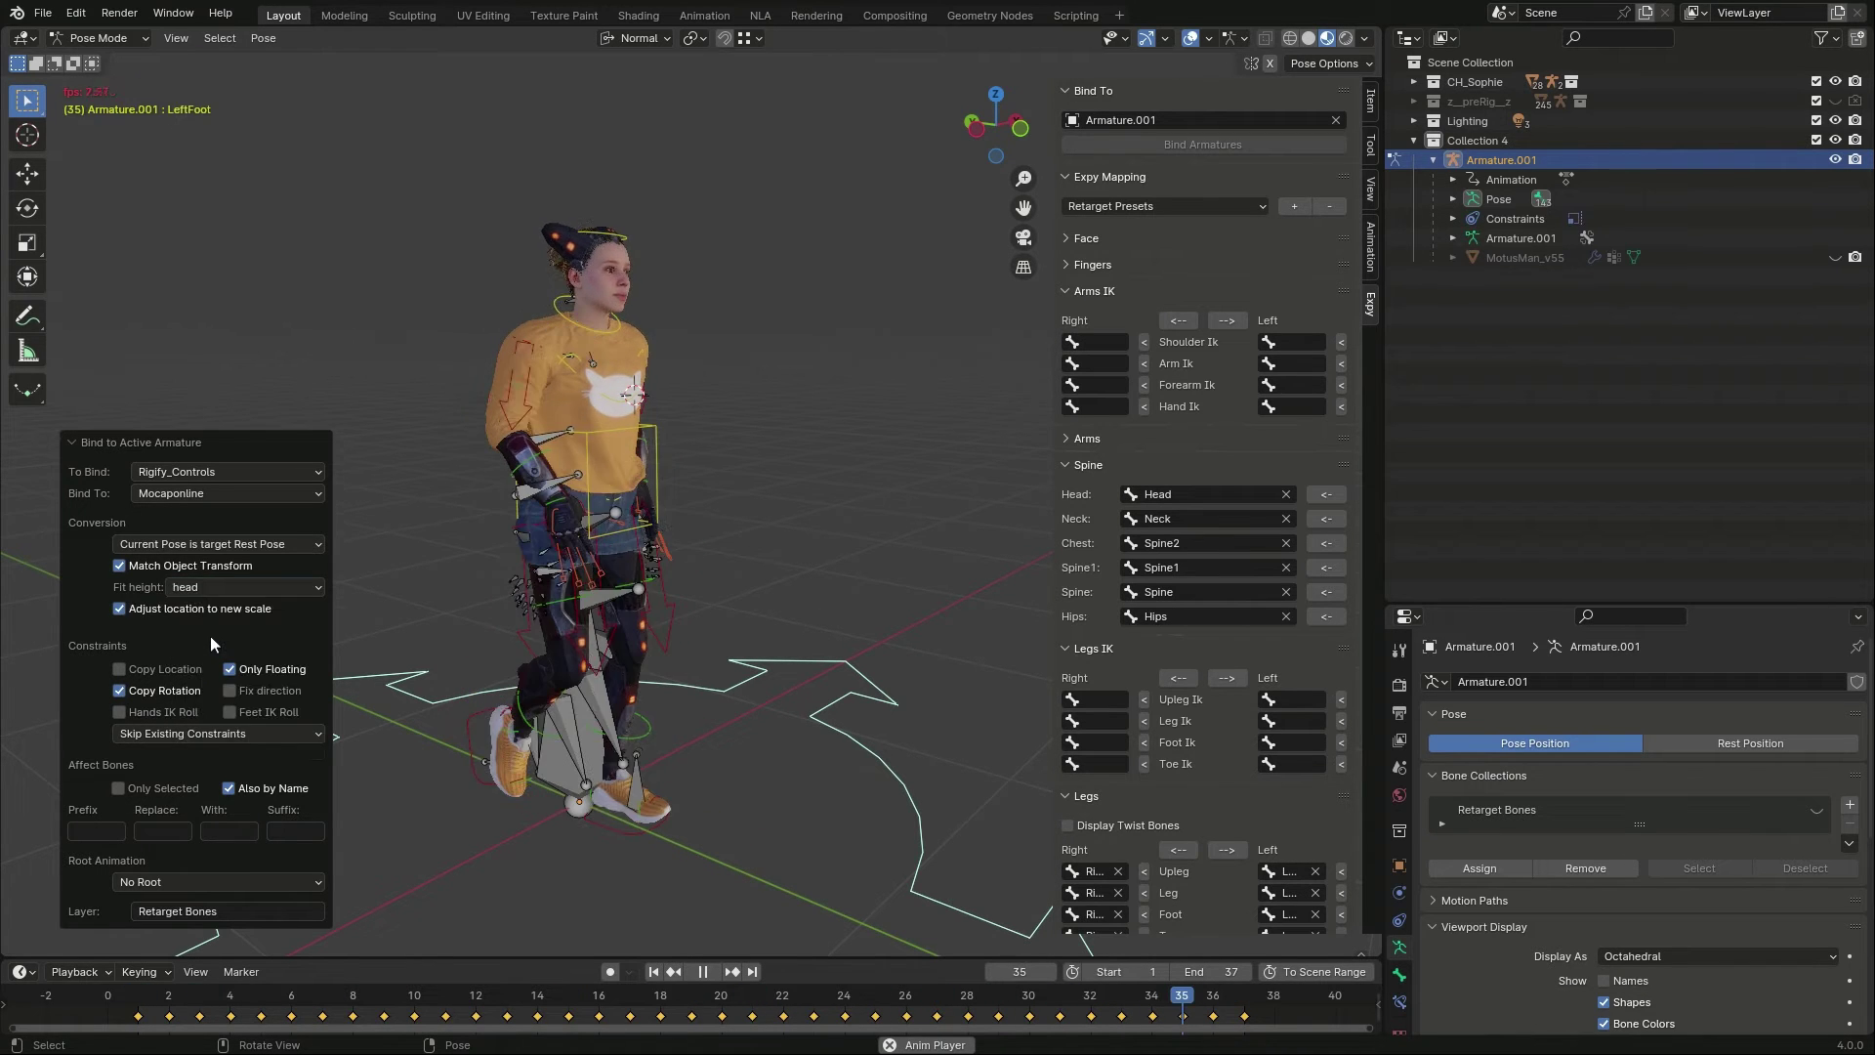
key(KP_1)
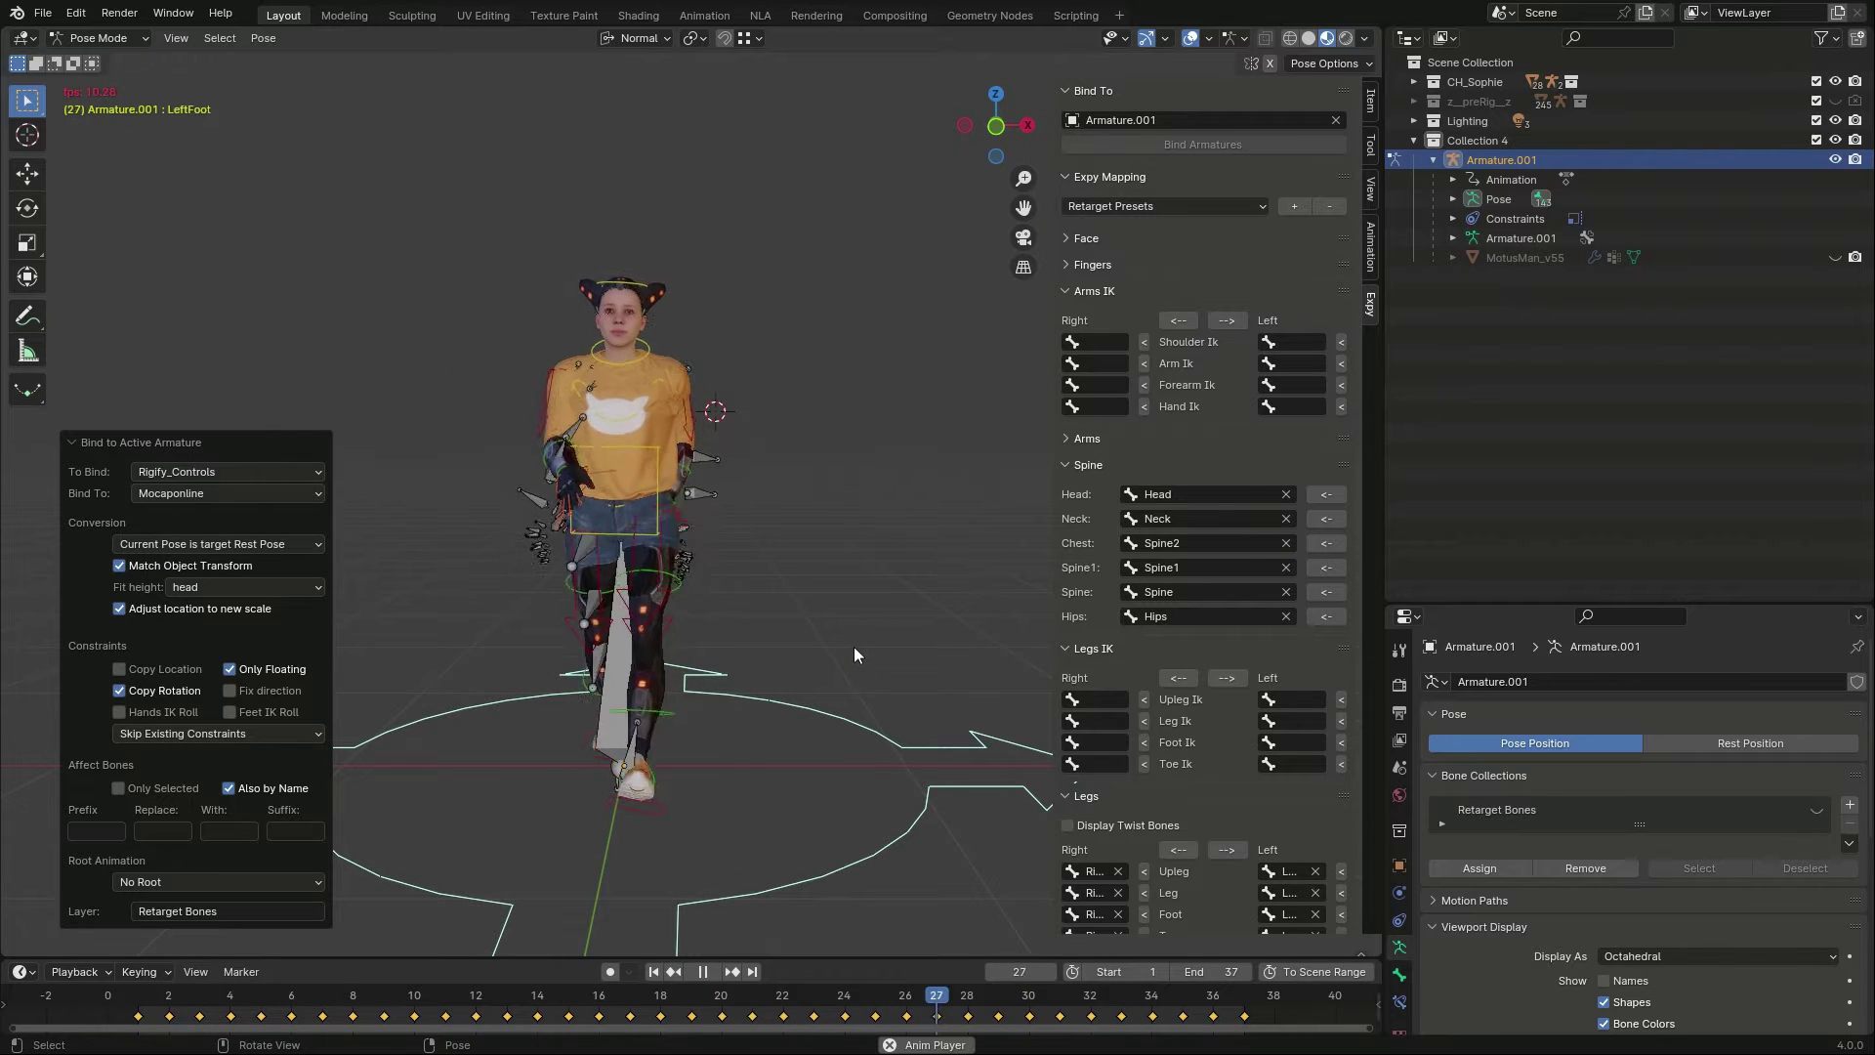
key(space)
Step: Hide all of the mocap armature's bones in Pose Mode
key(ctrl+Tab)
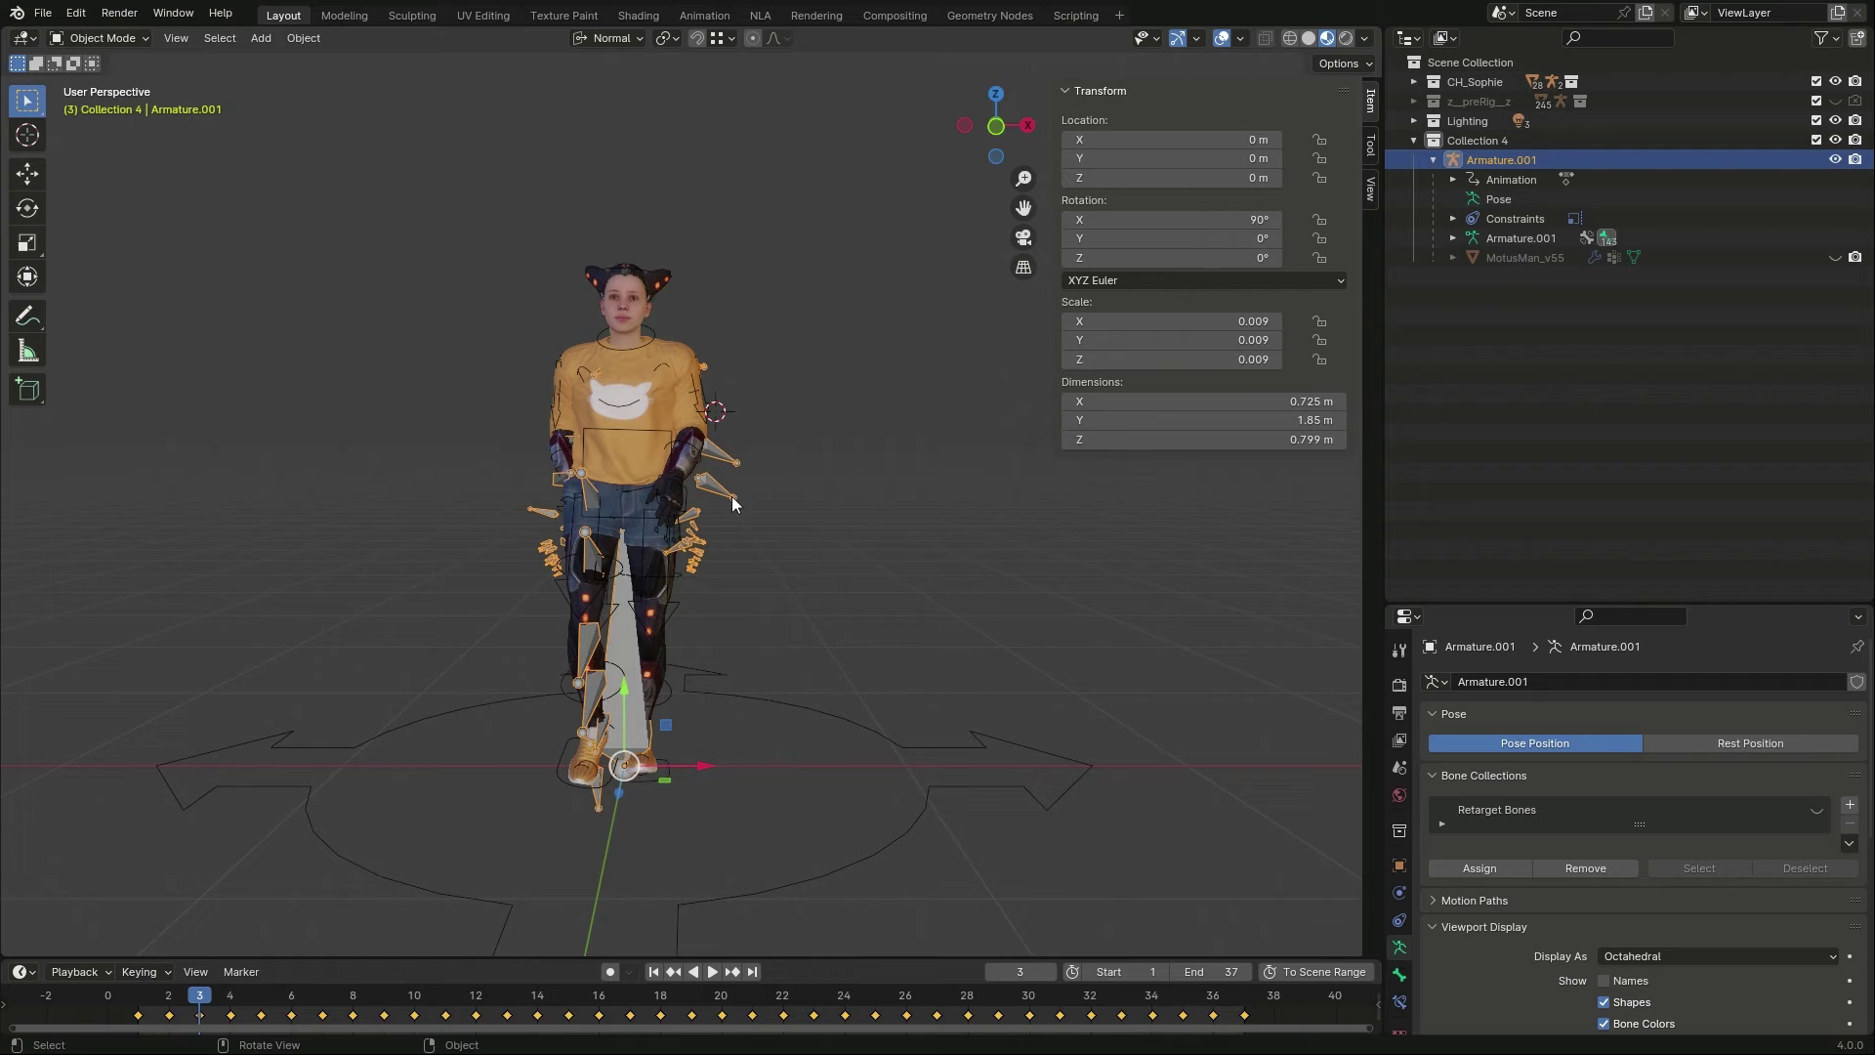
key(ctrl+Tab)
key(a)
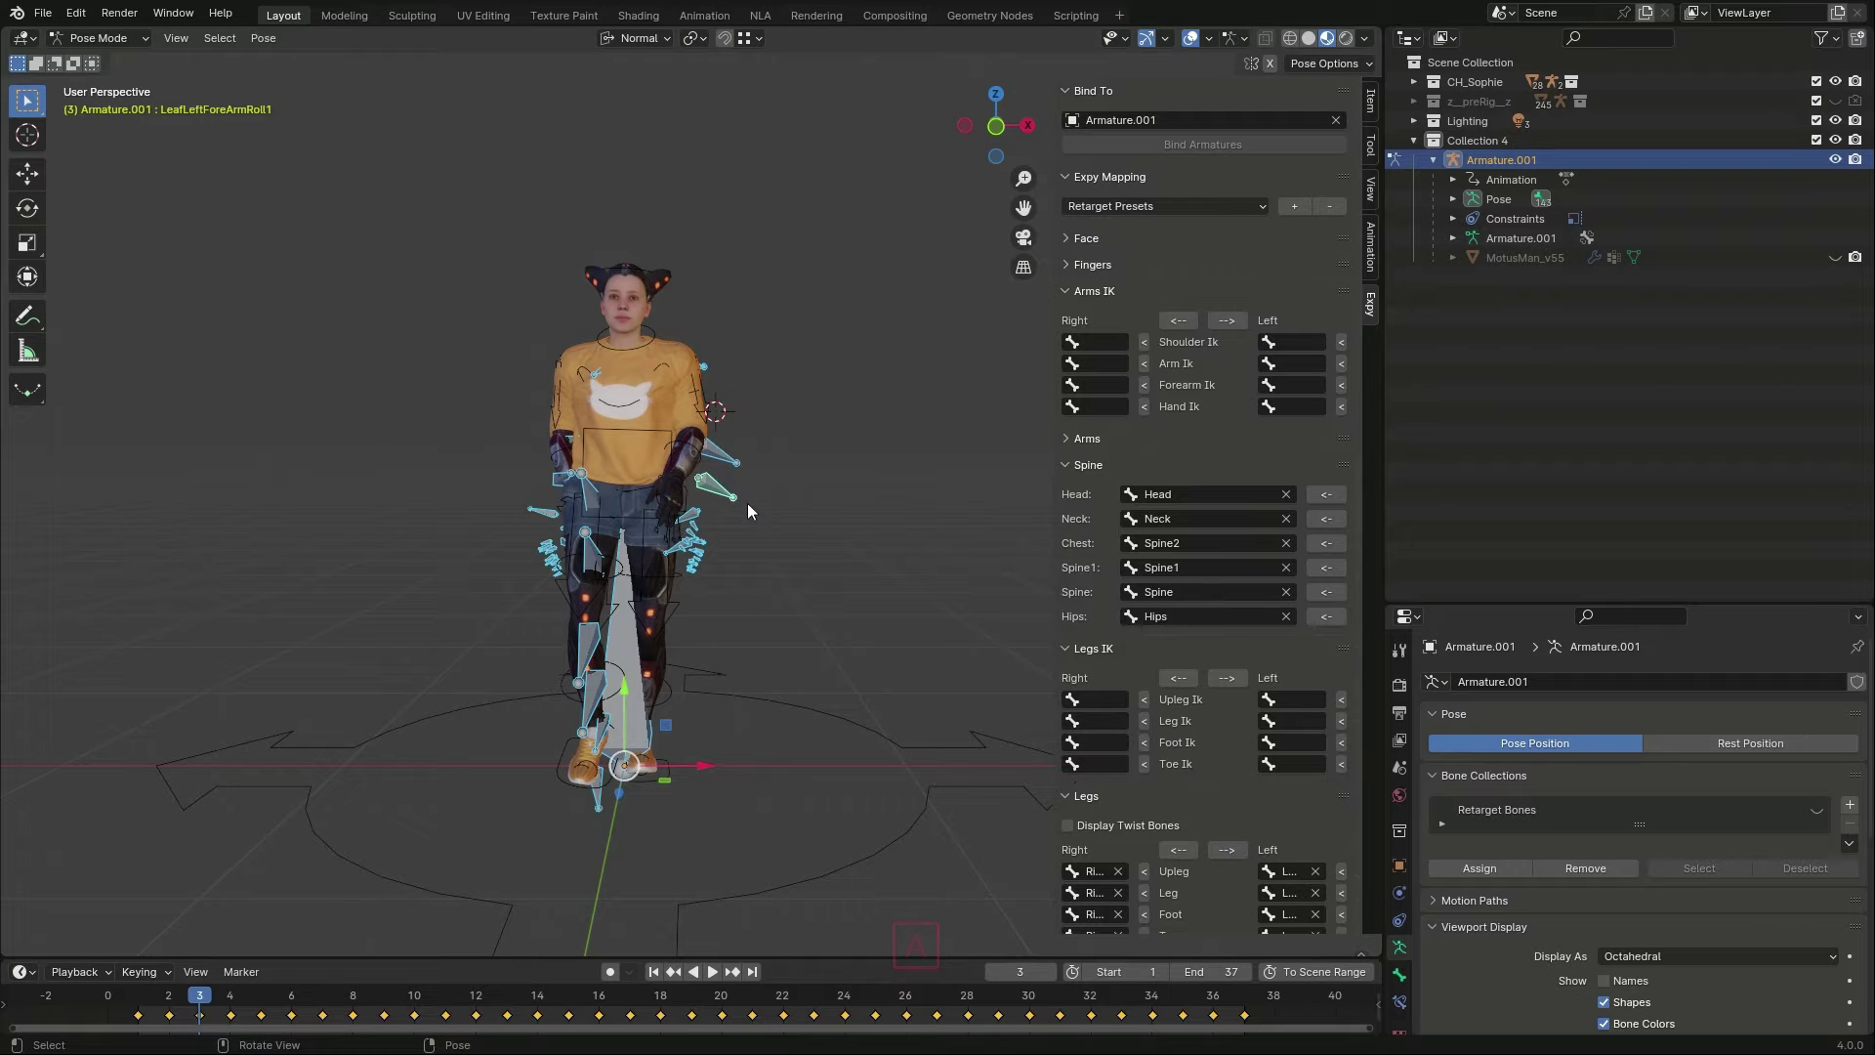
key(h)
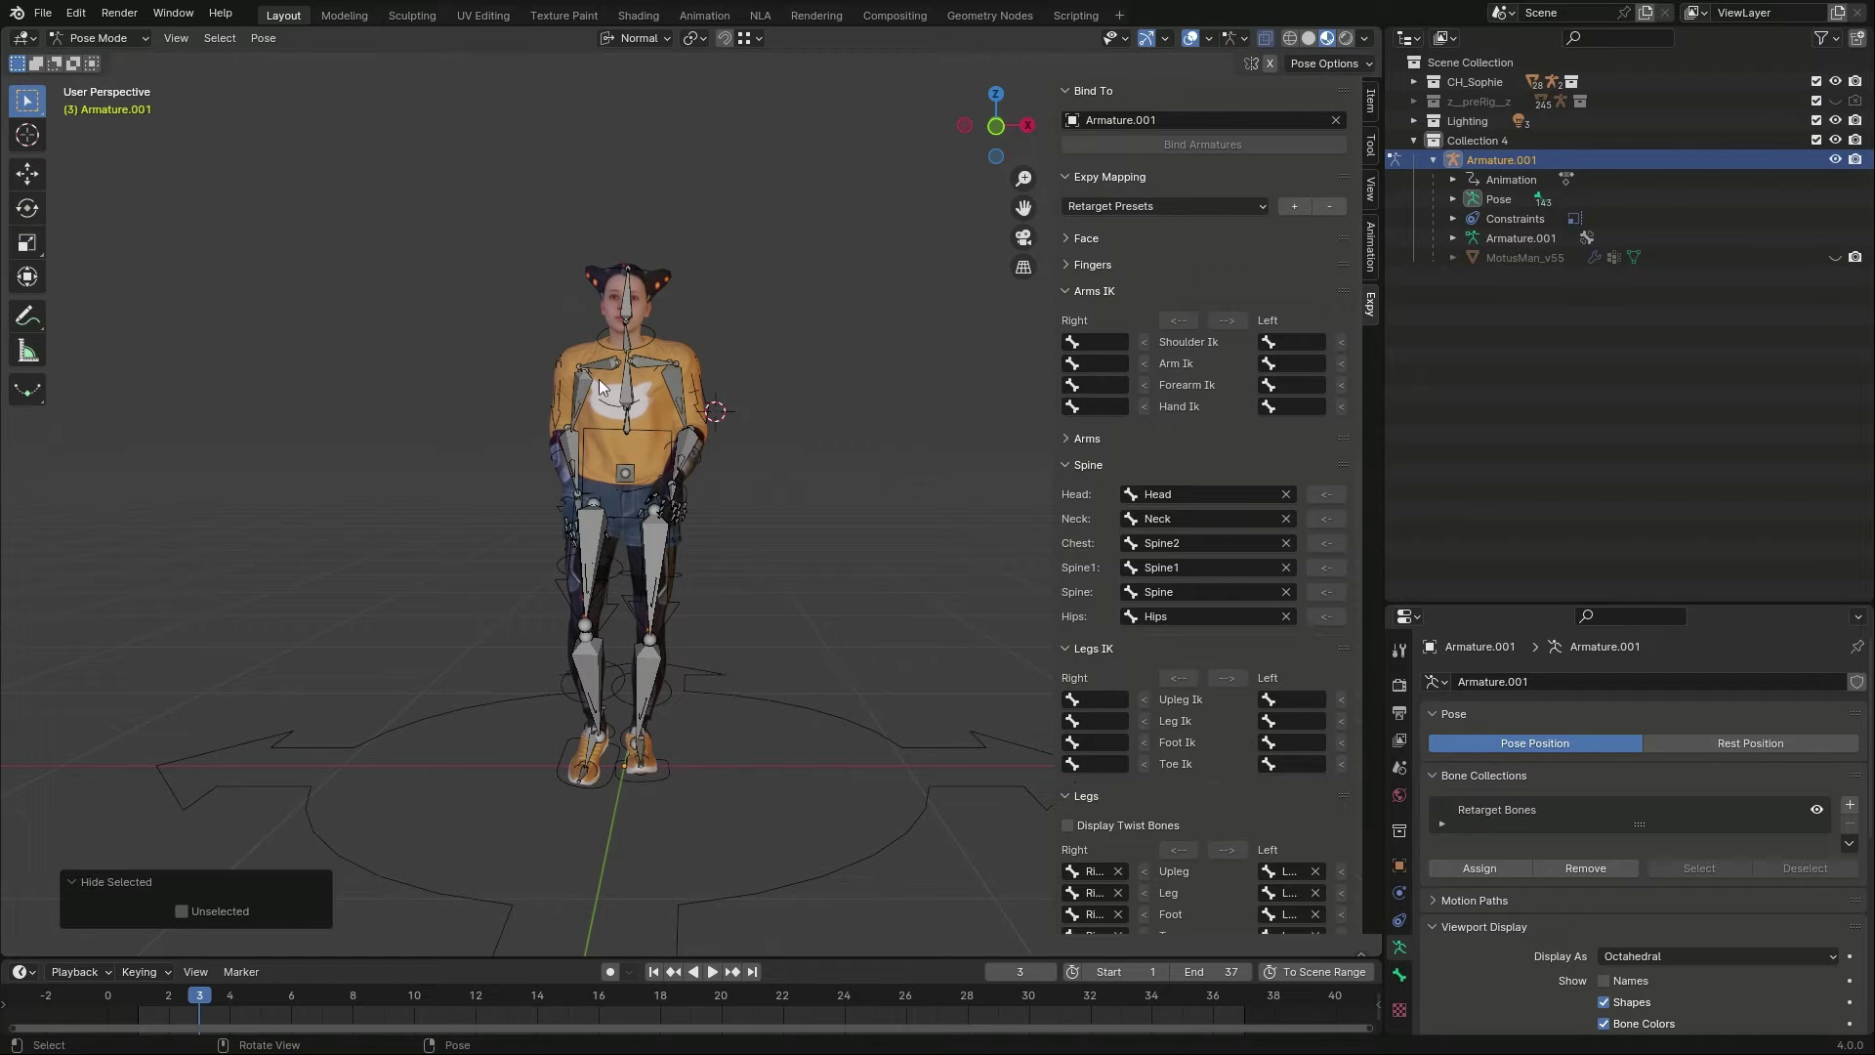
Step: Rotate the upper_arm_ik.R_RET bone by -16.3° and play back to check the arm
click(585, 403)
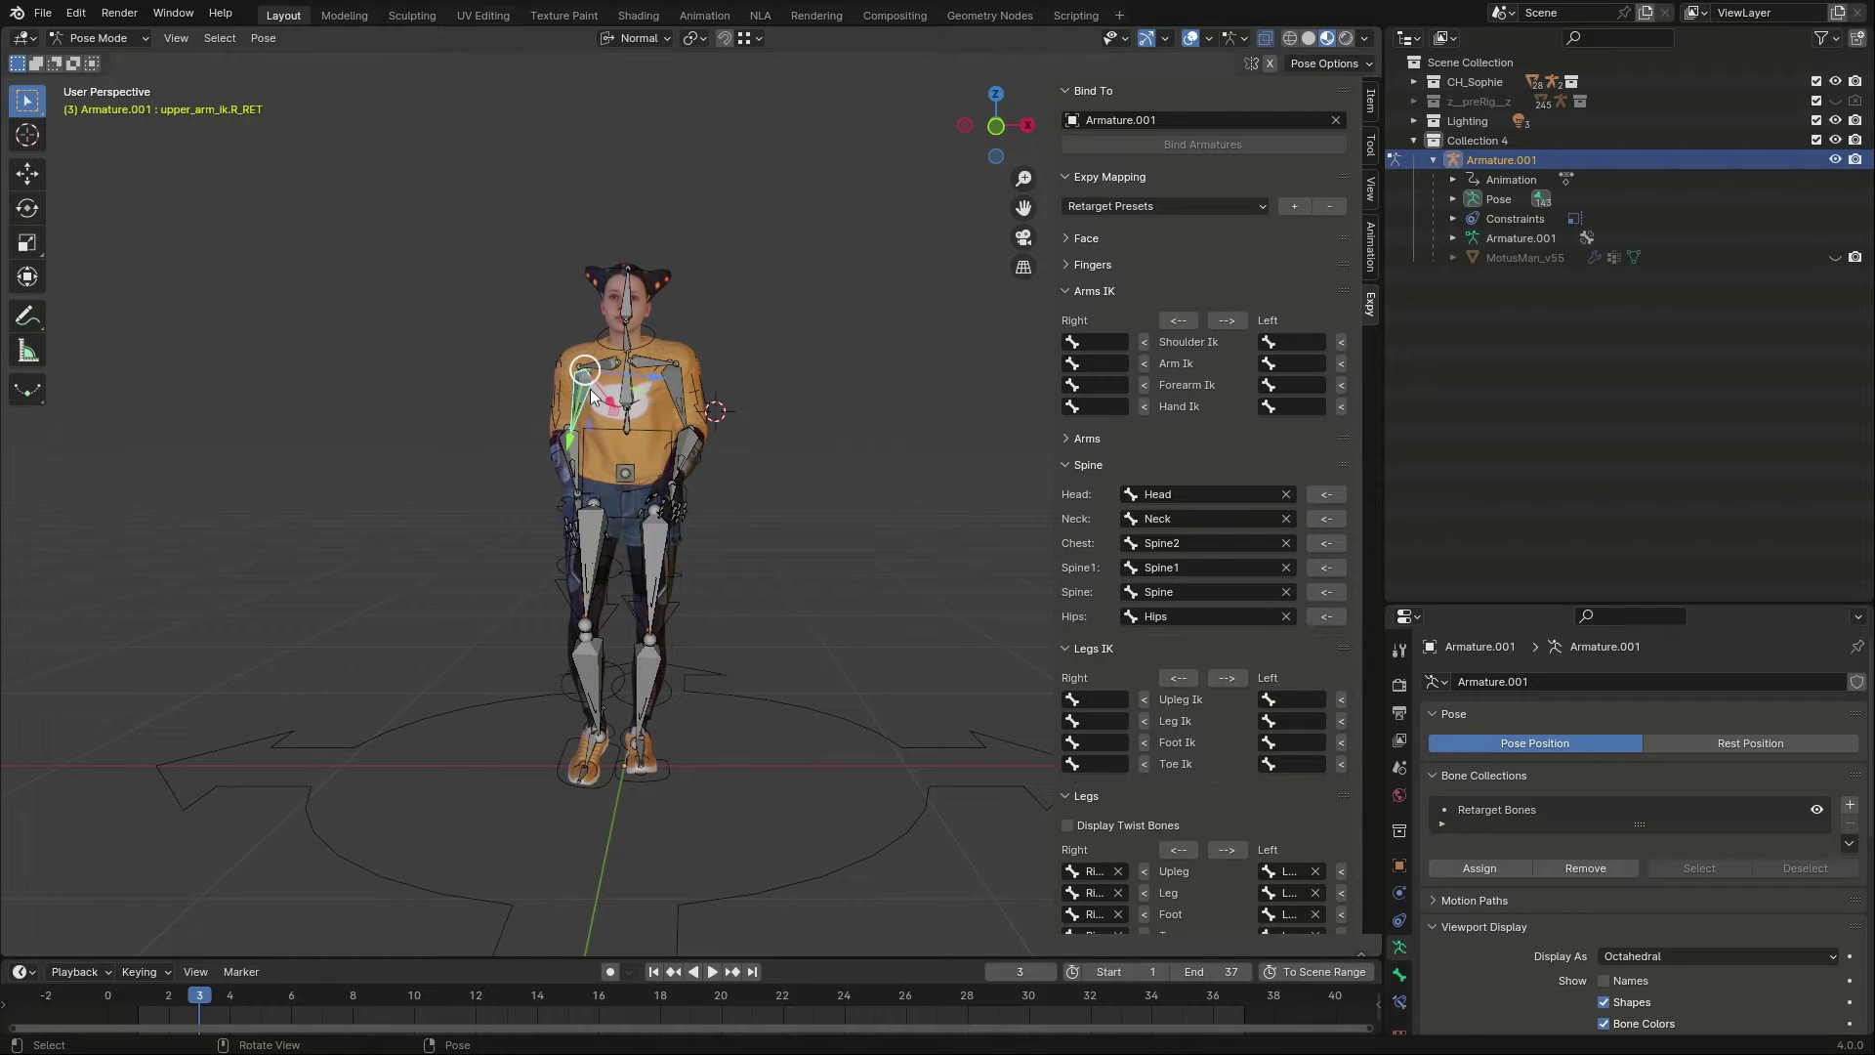
key(r)
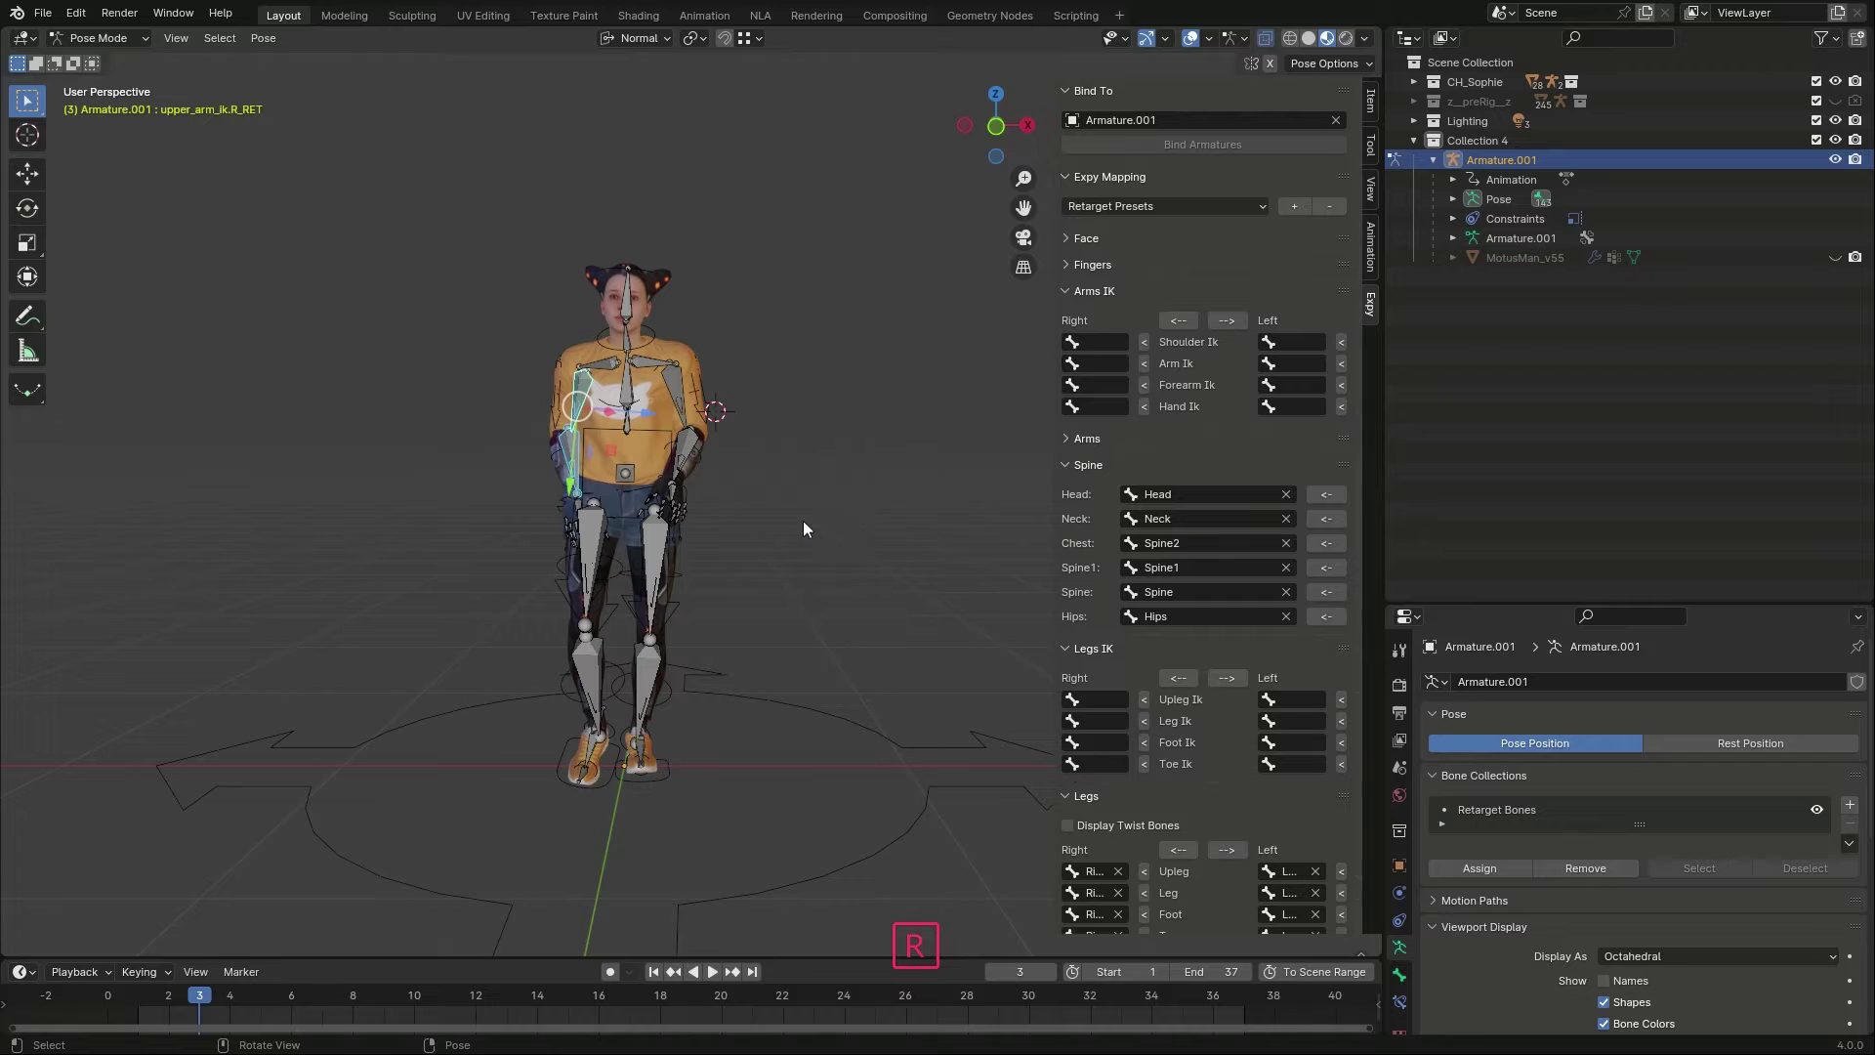
click(699, 500)
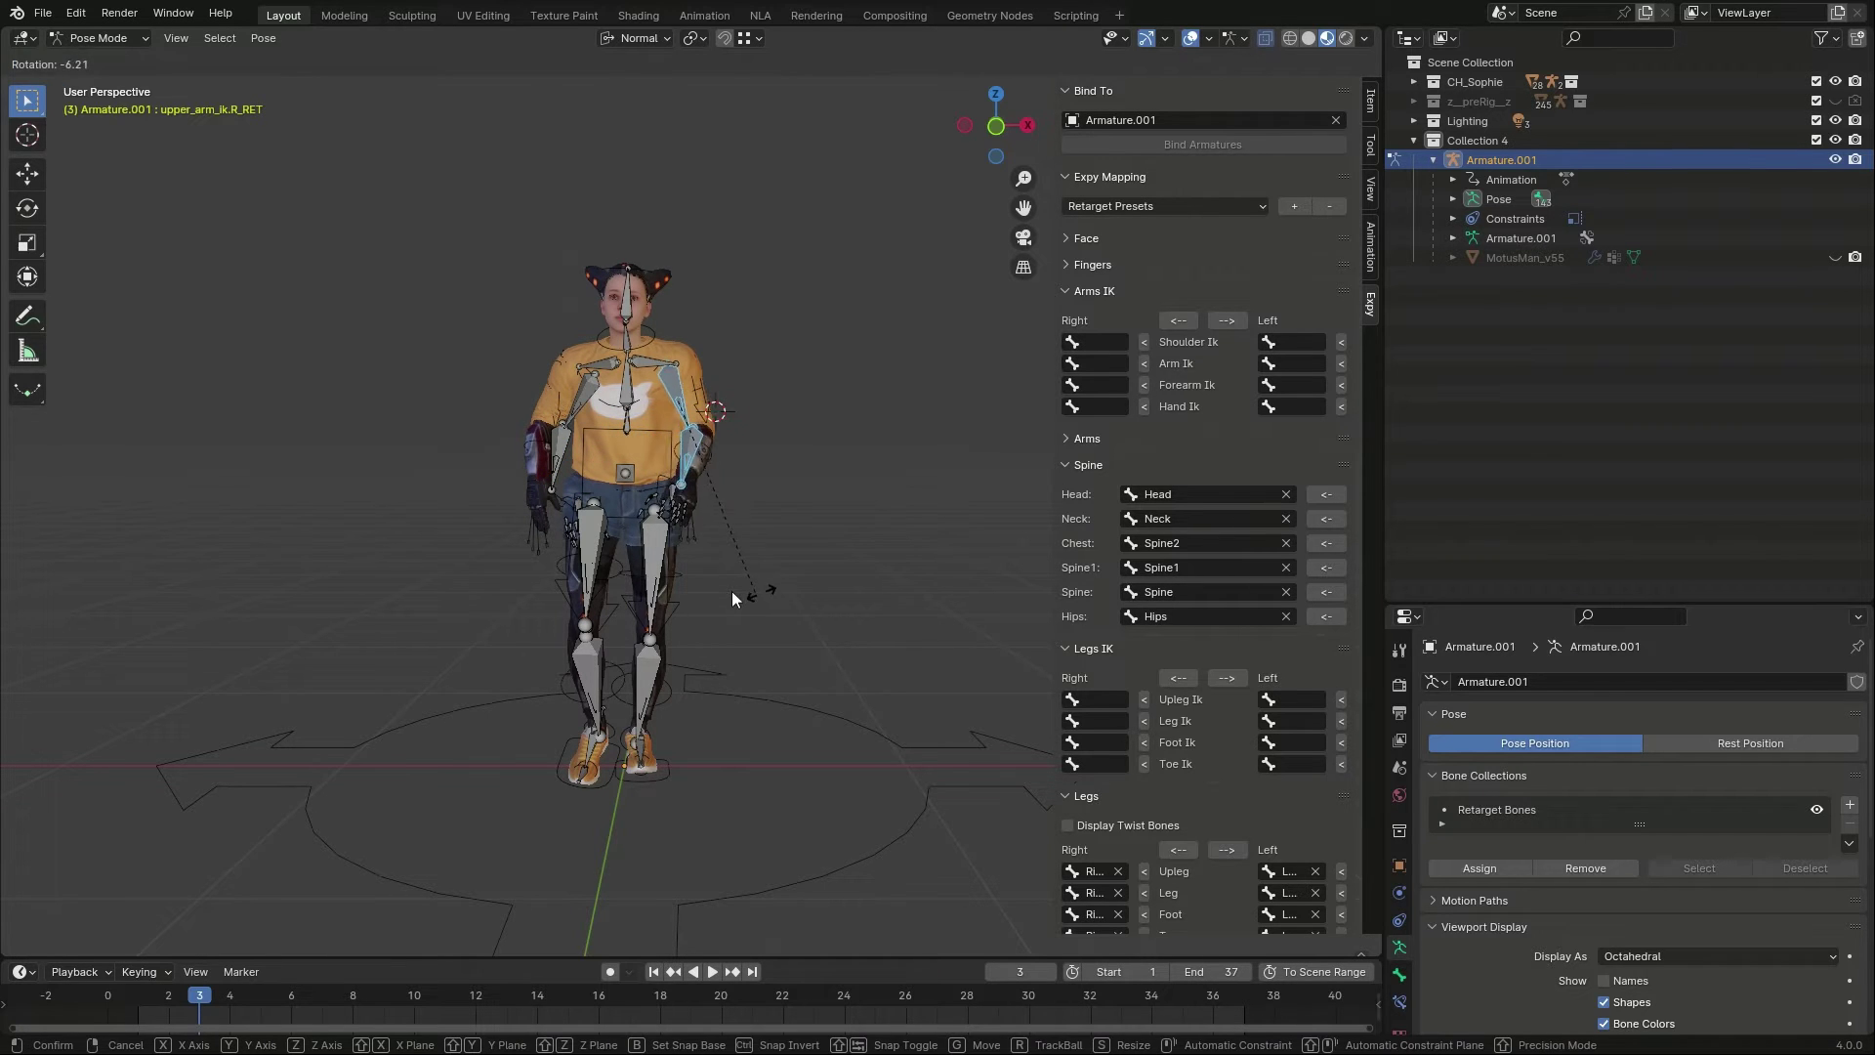
click(793, 578)
key(space)
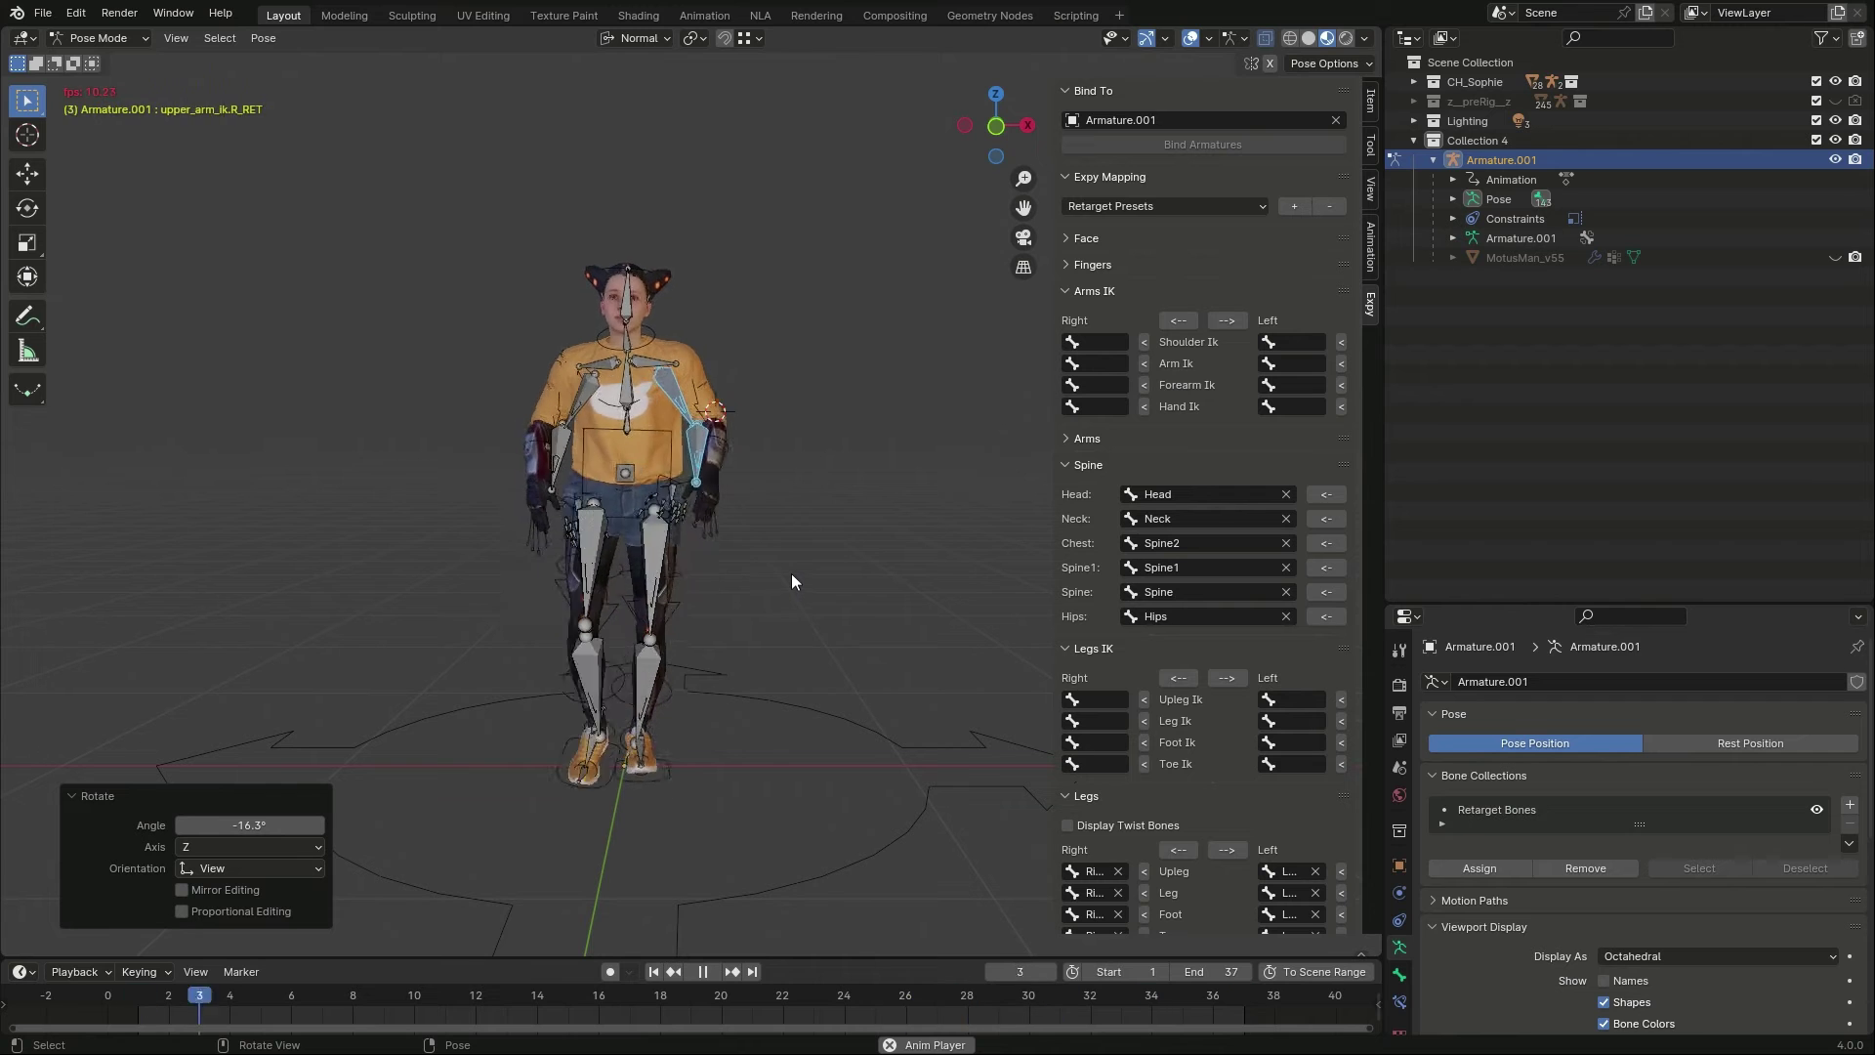
middle_drag(483, 490, 835, 583)
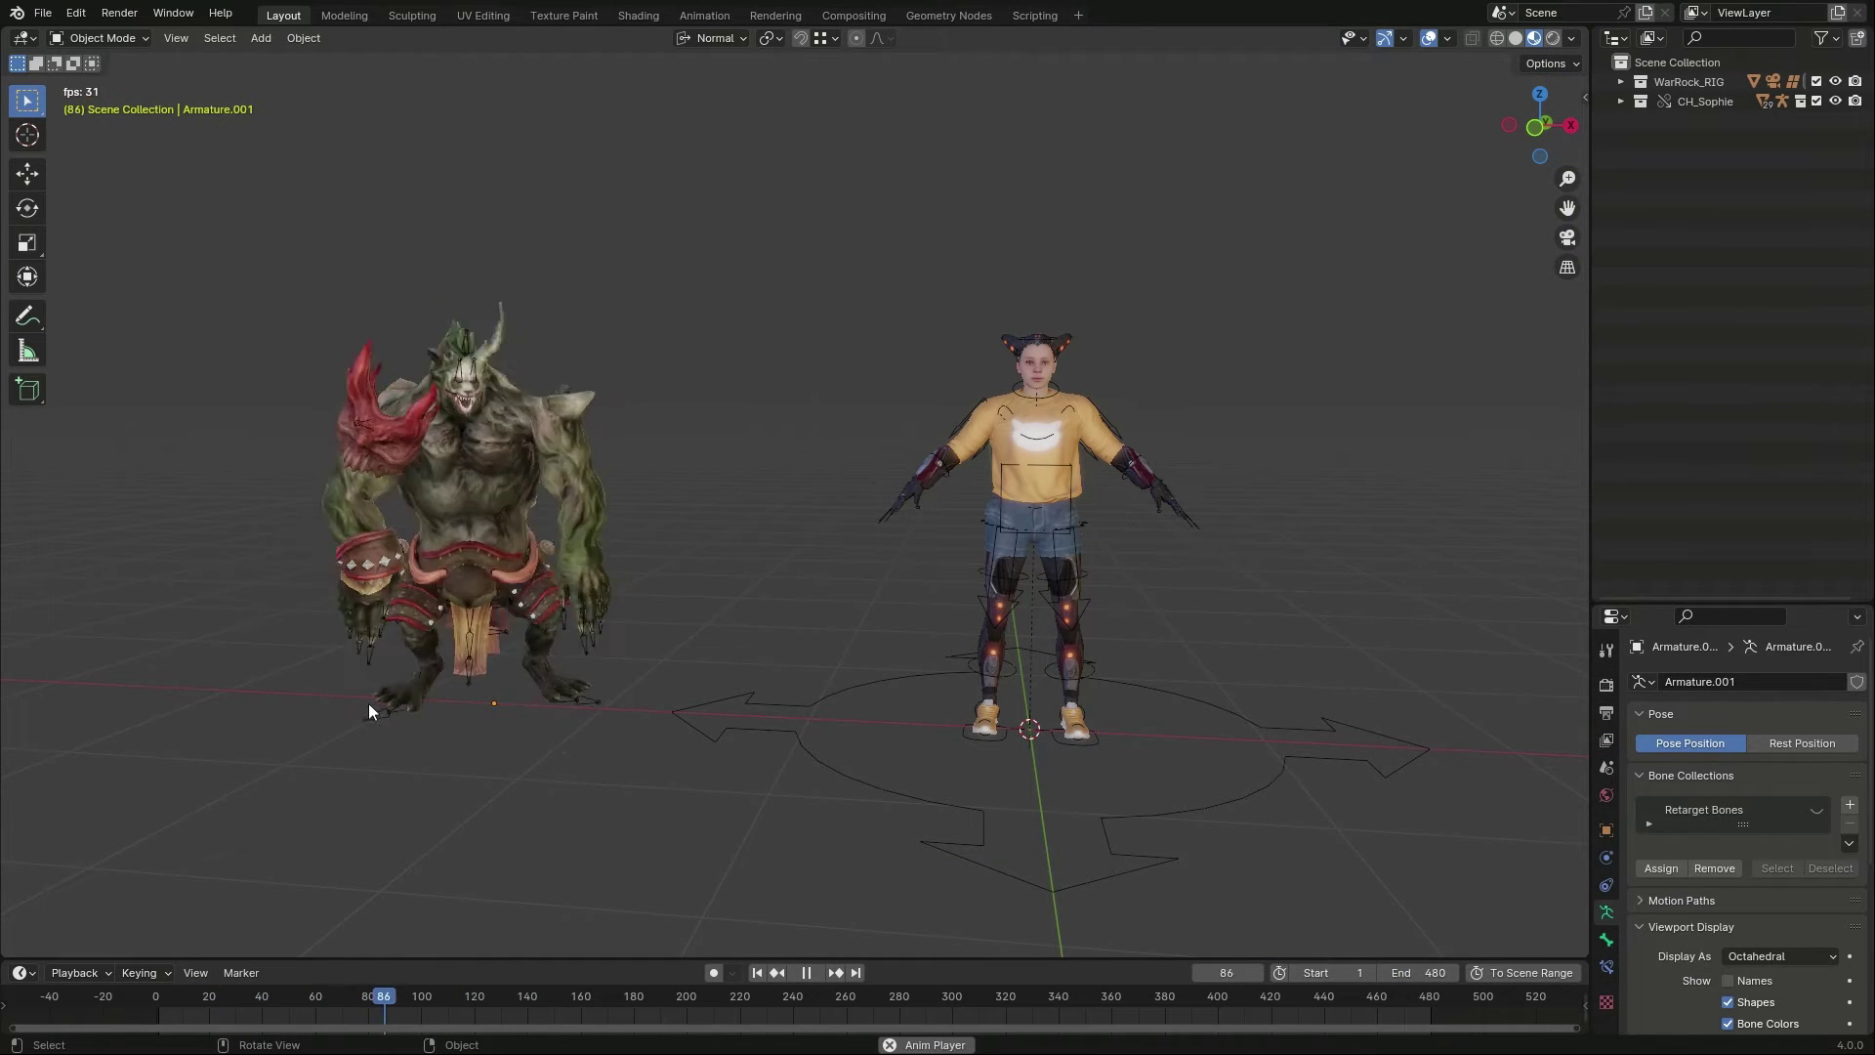
Step: Move the Warrok monster armature to the world origin over Sophie, back in Pose Position
click(436, 719)
click(435, 719)
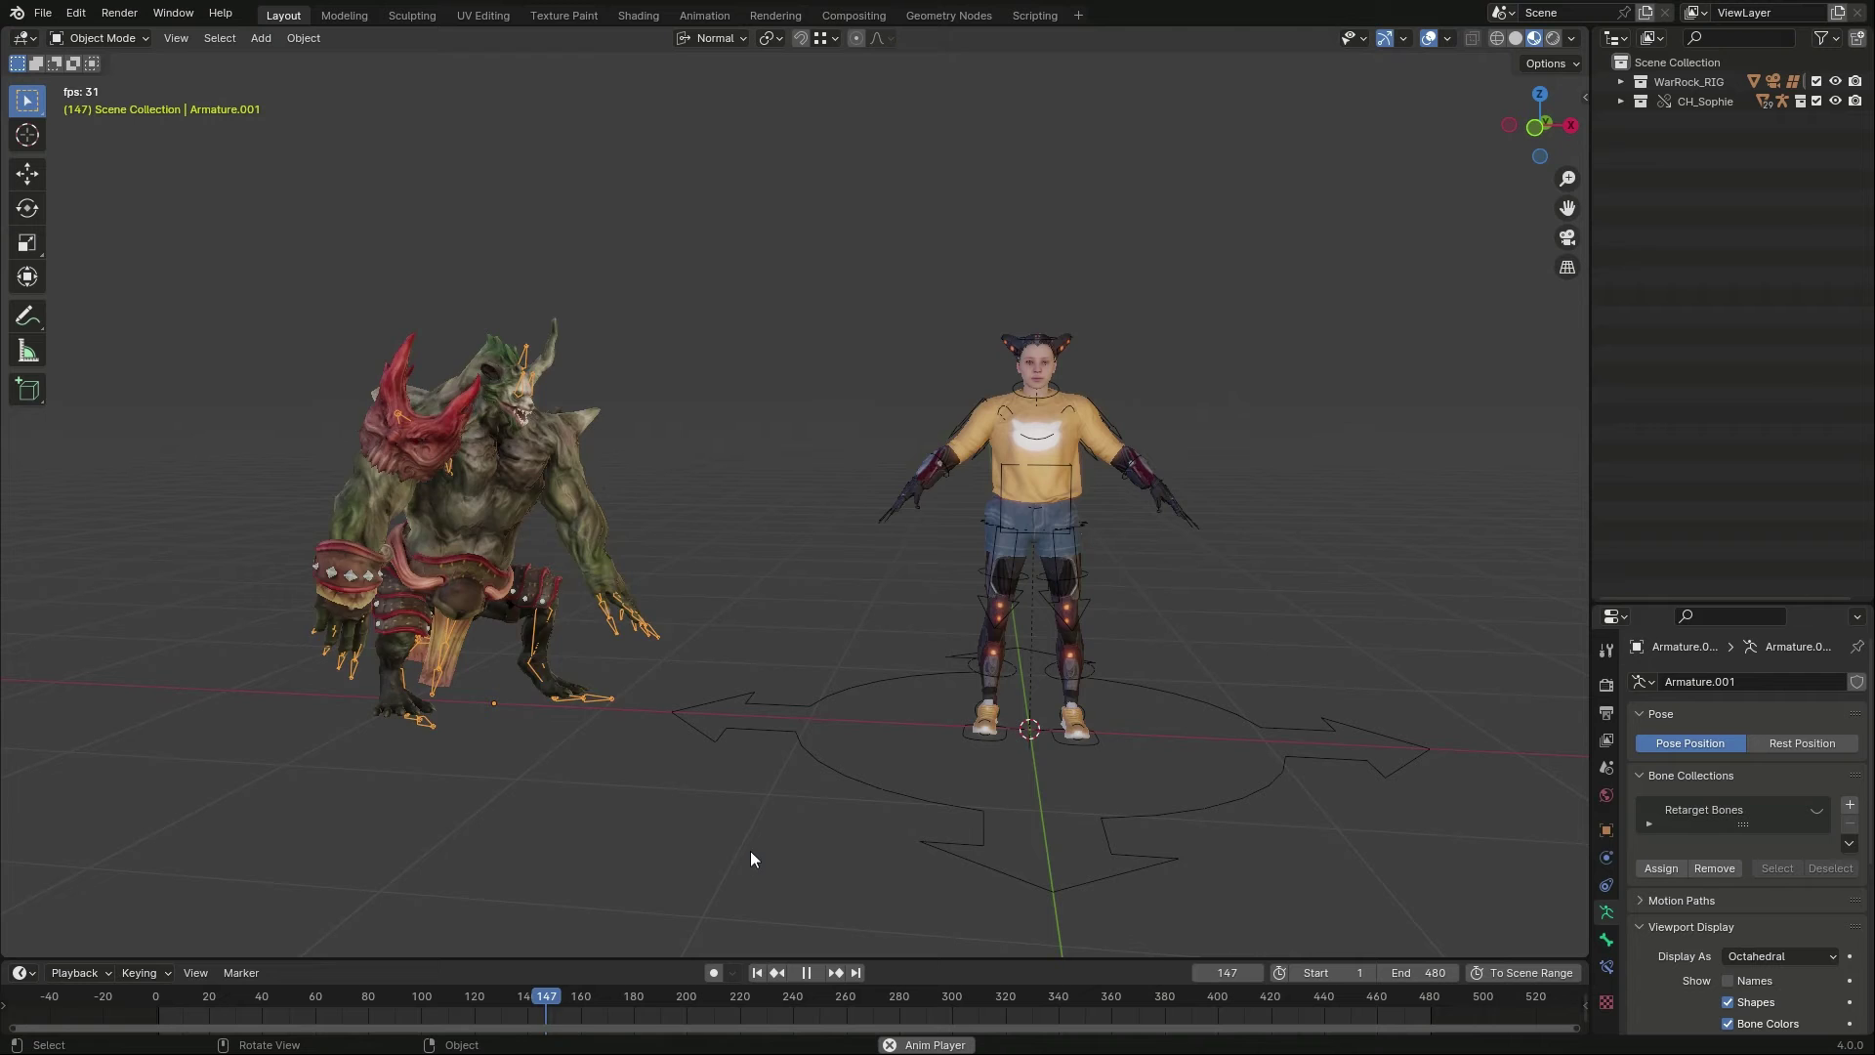
click(1819, 745)
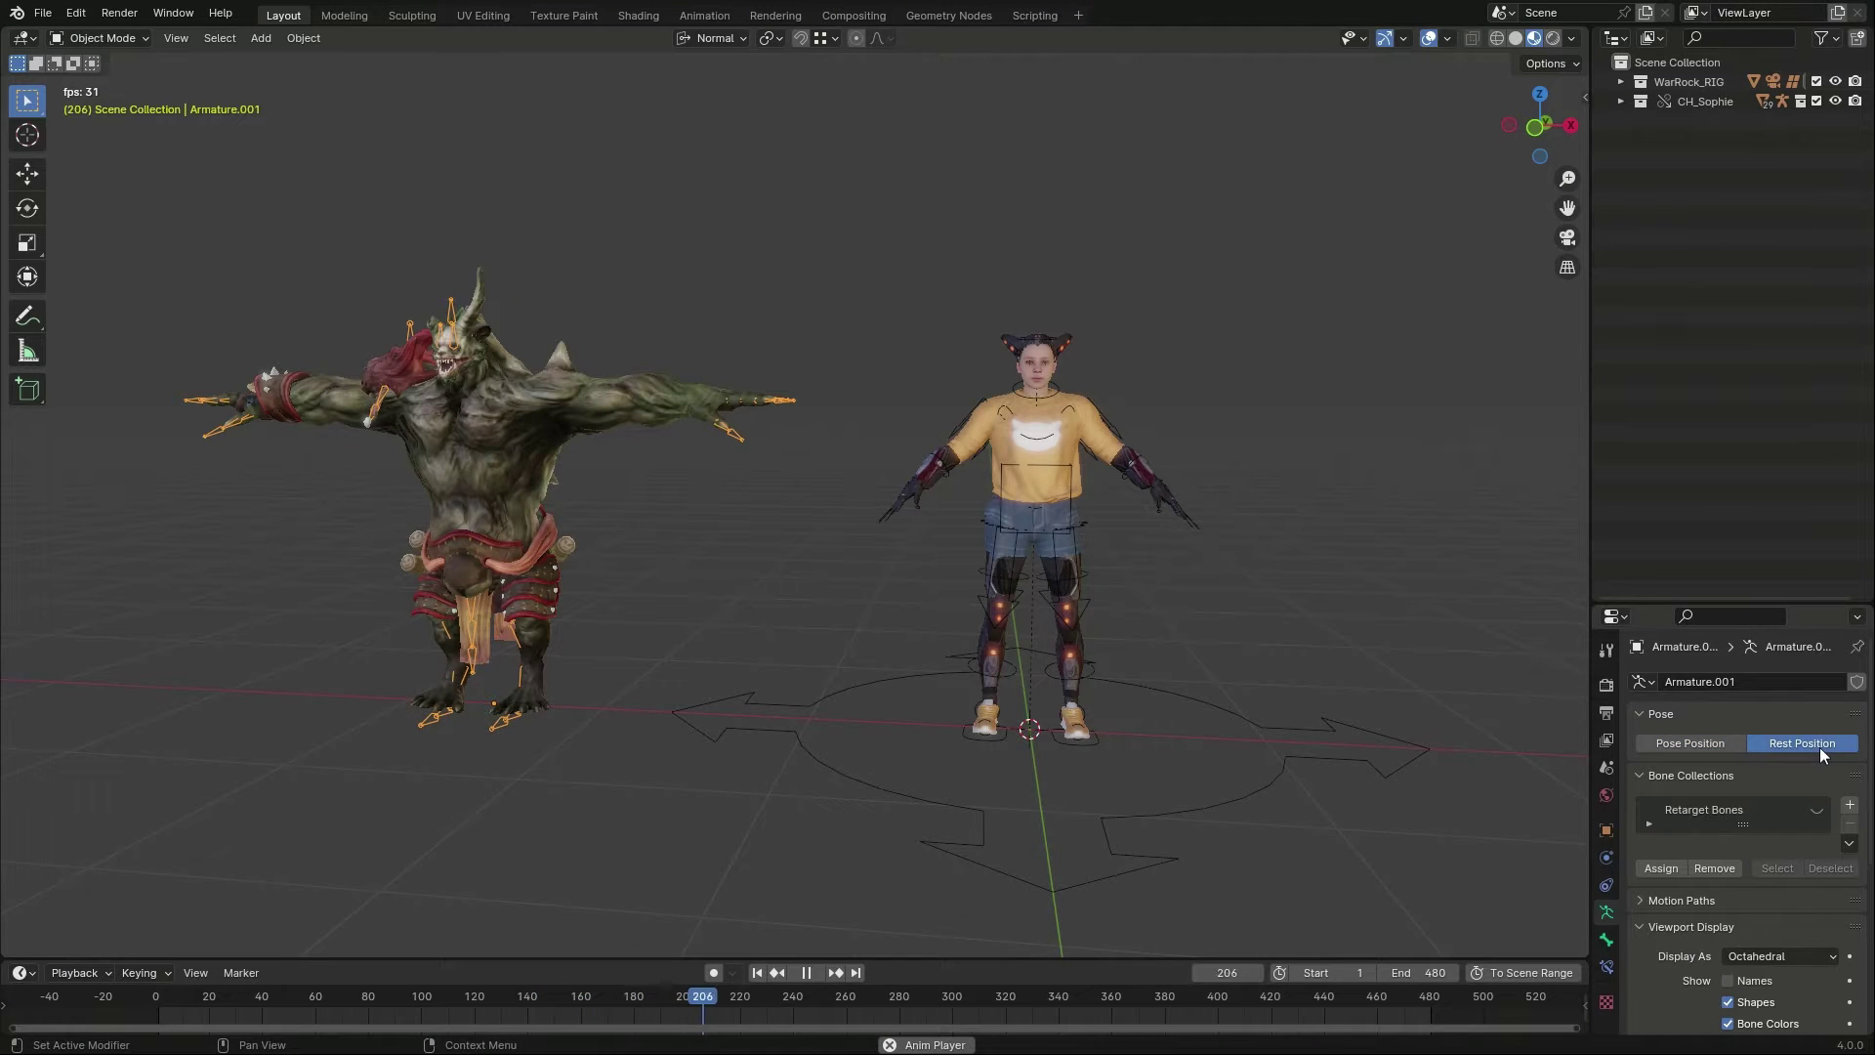
key(alt+g)
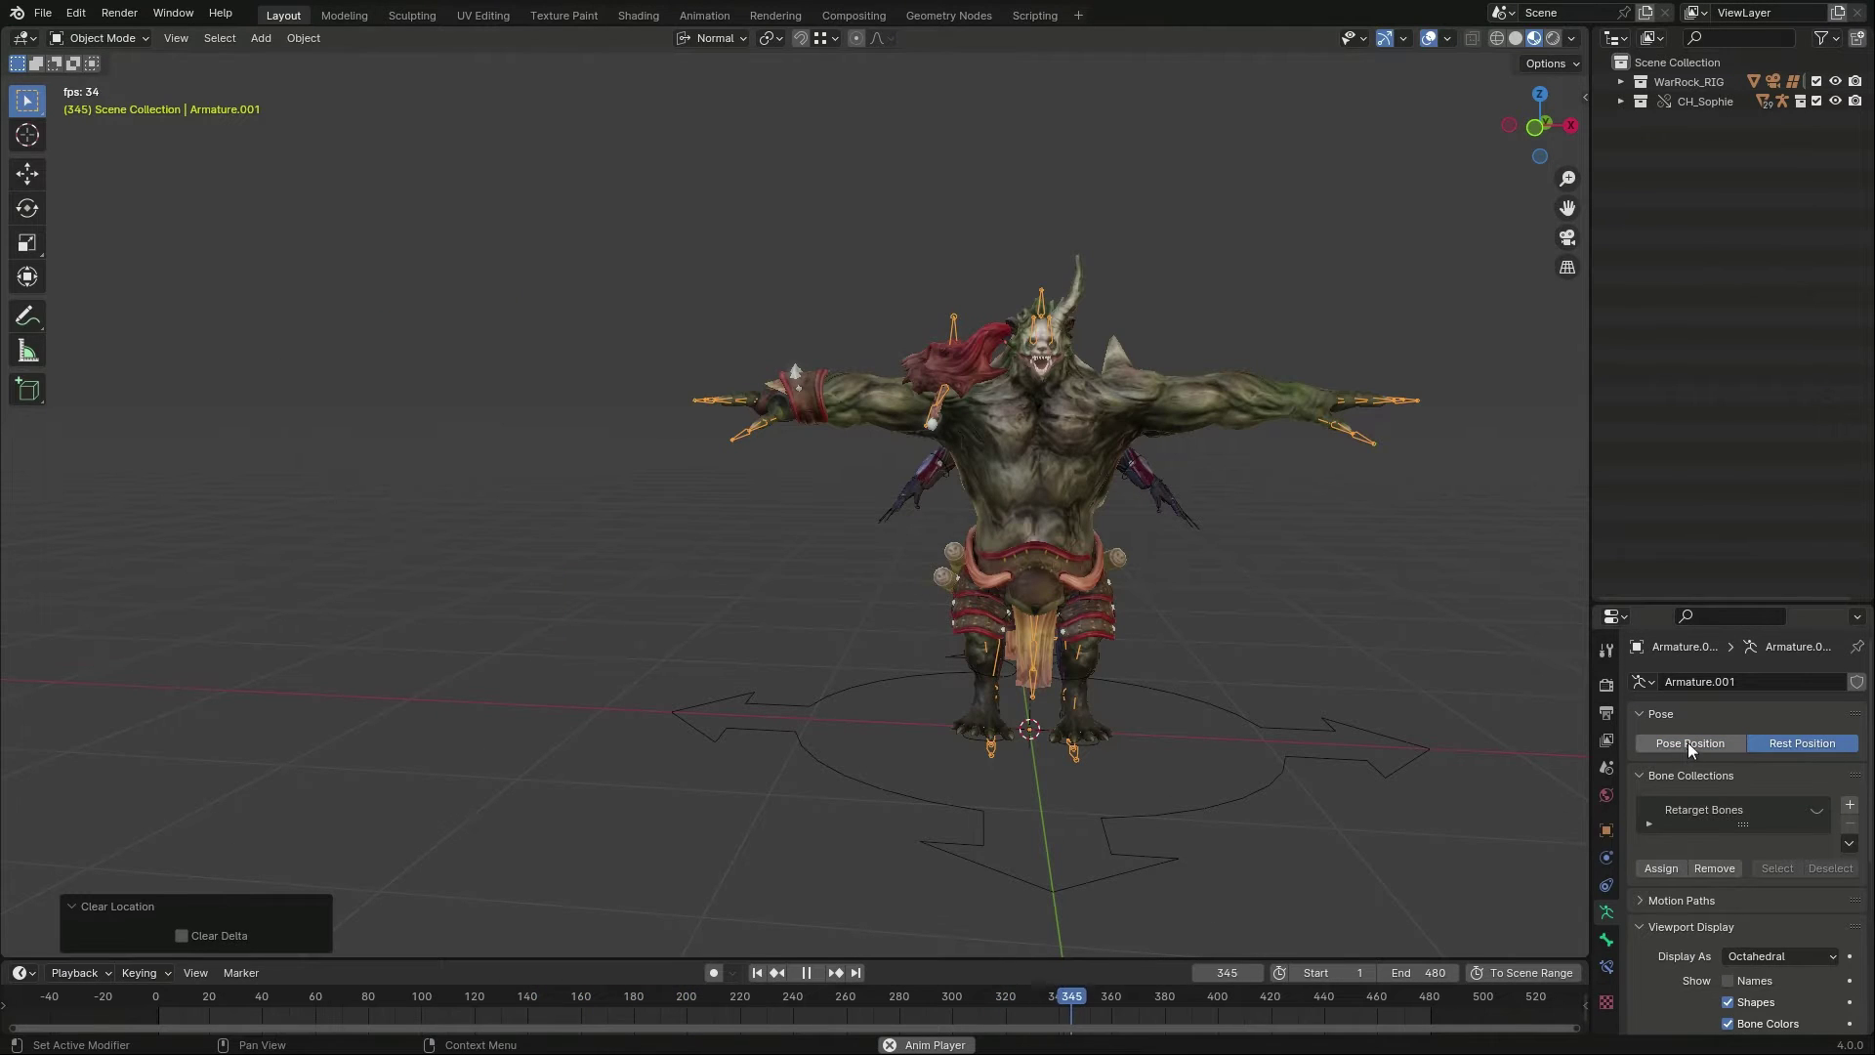
click(1687, 743)
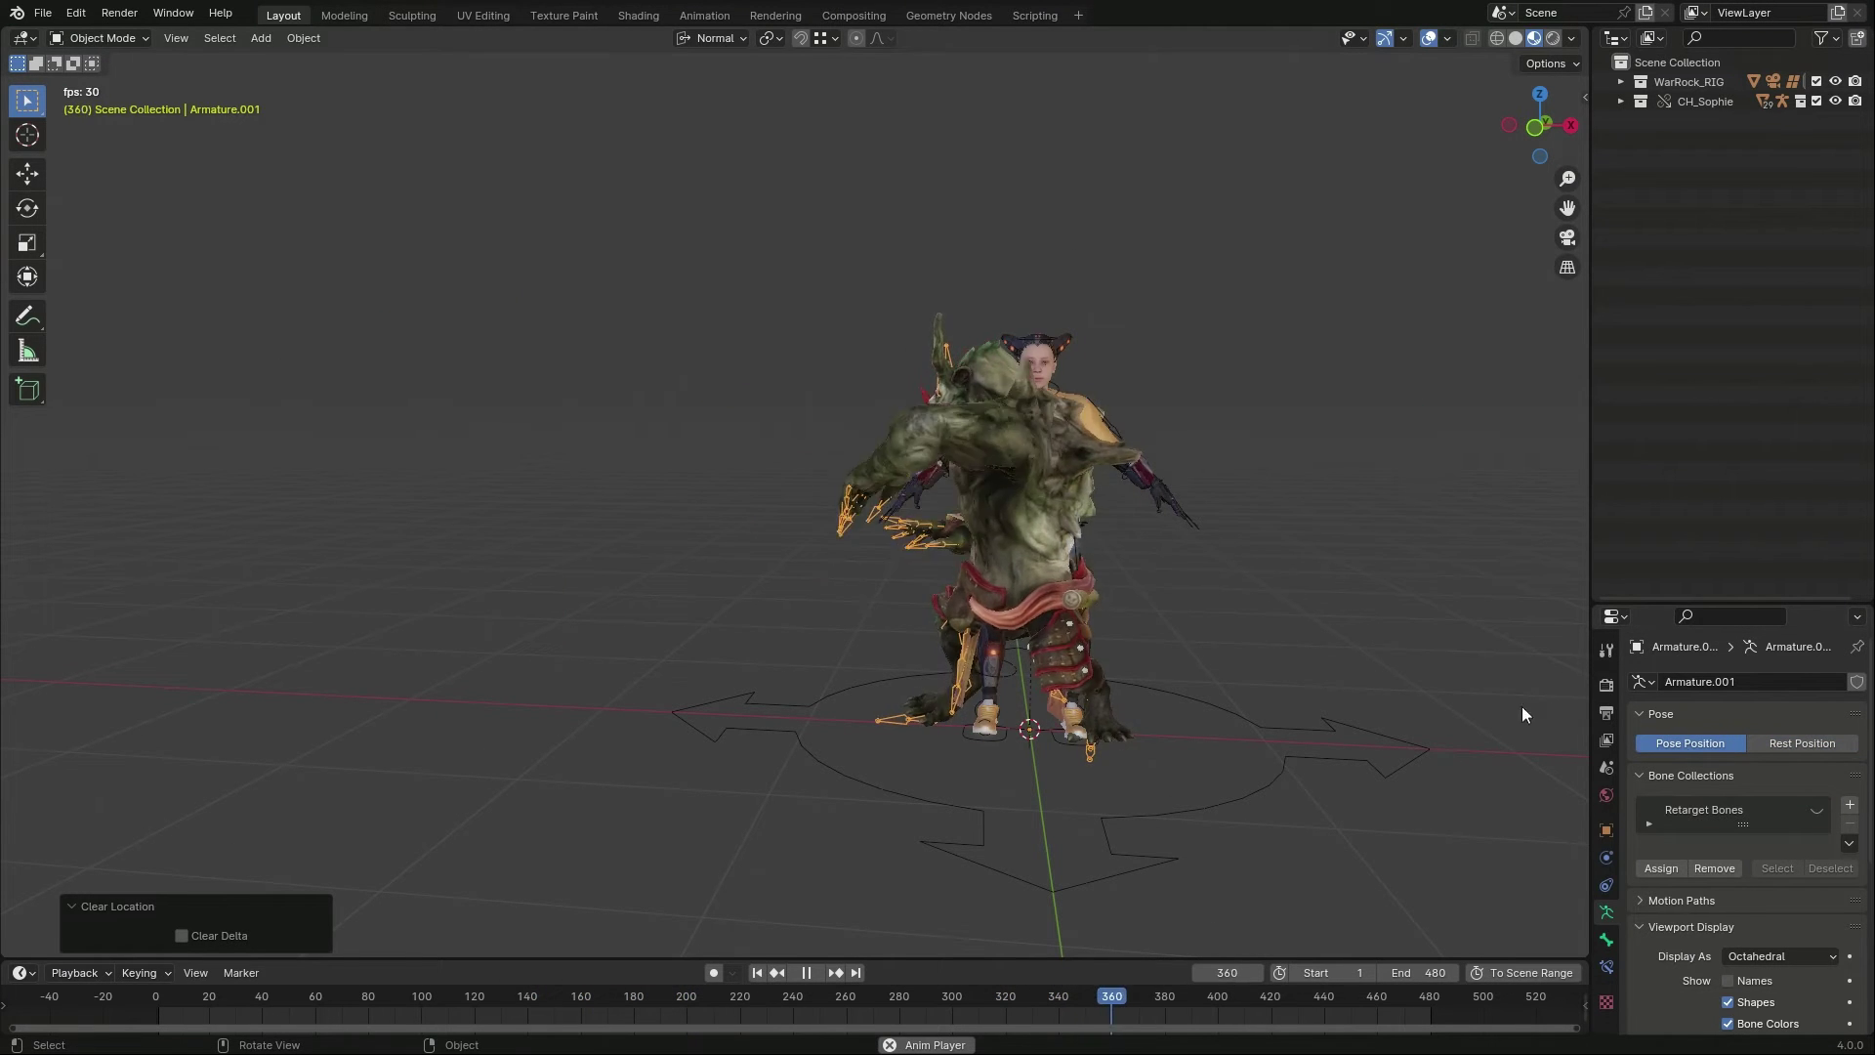
Step: Expand WarRock_RIG in the outliner and hide the Warrok mesh
click(1620, 84)
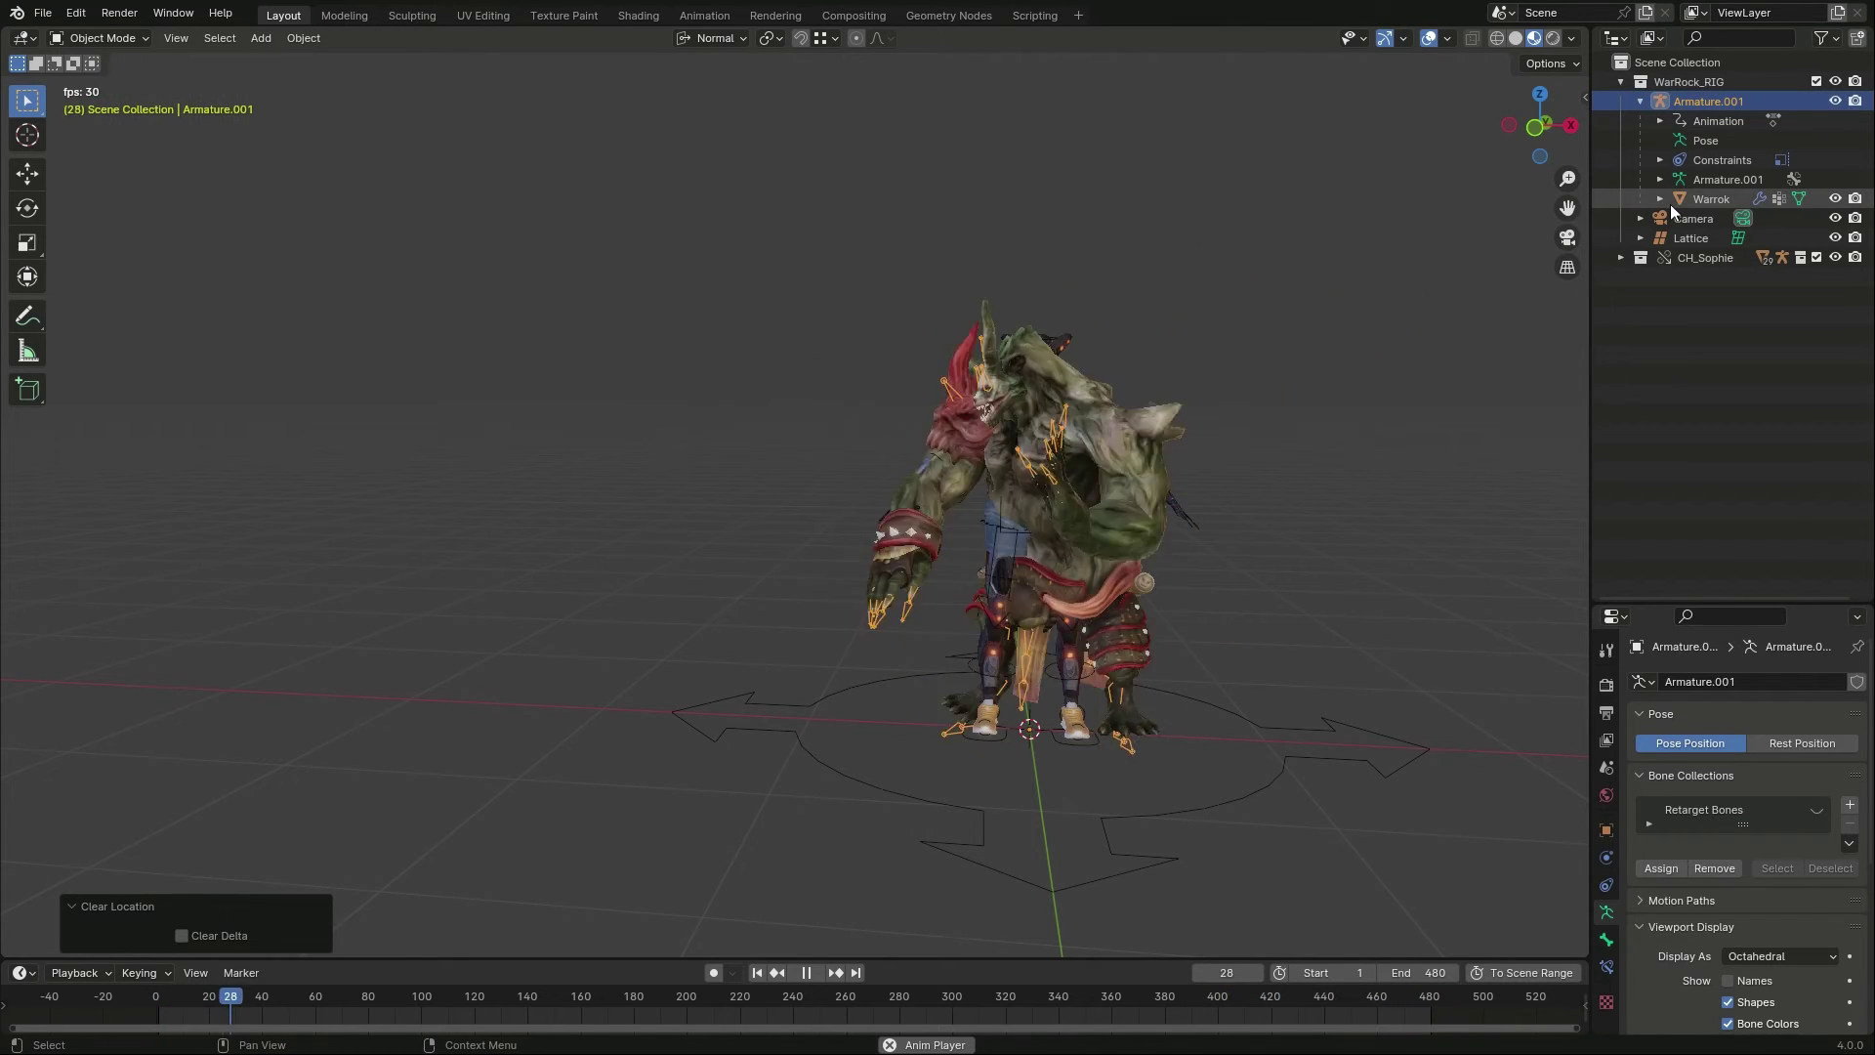
click(1670, 201)
click(1661, 199)
click(1662, 199)
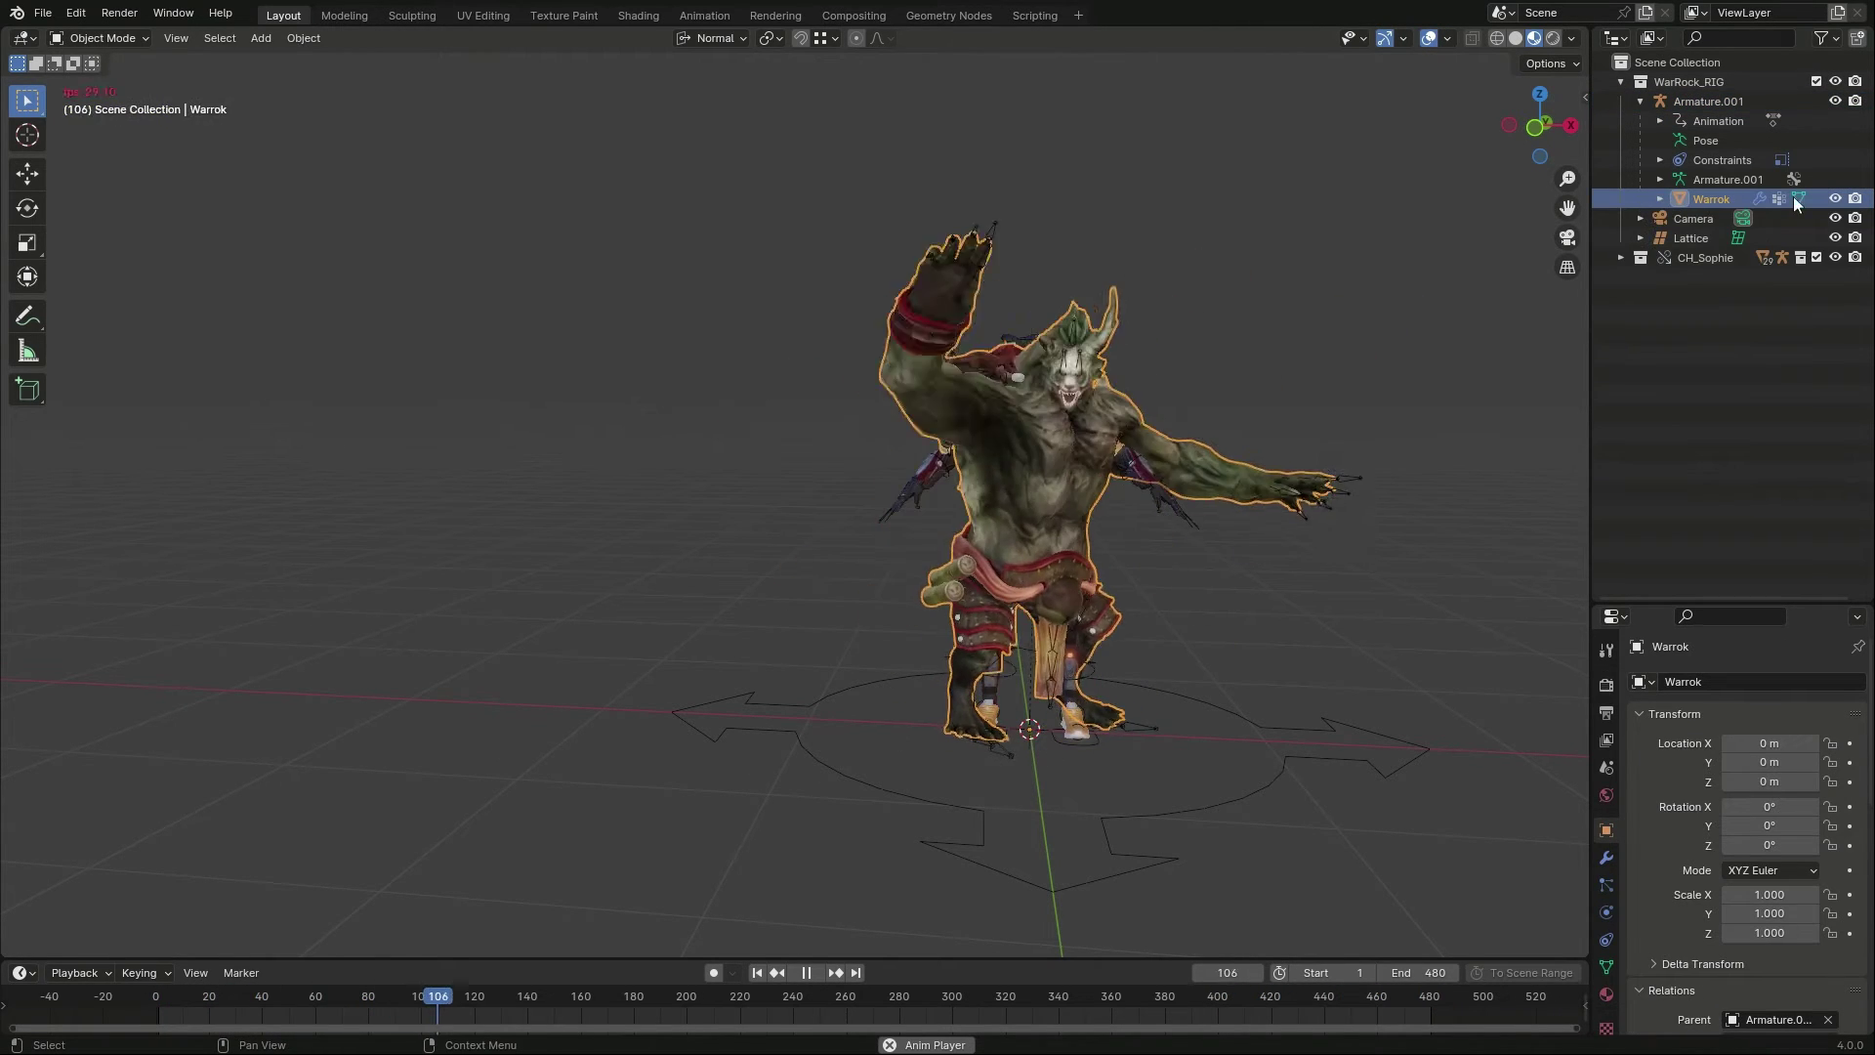
Step: Select Armature.002 then Armature.001 in Pose Mode and run Transfer Pose to T-pose the Mixamo skeleton
click(1836, 198)
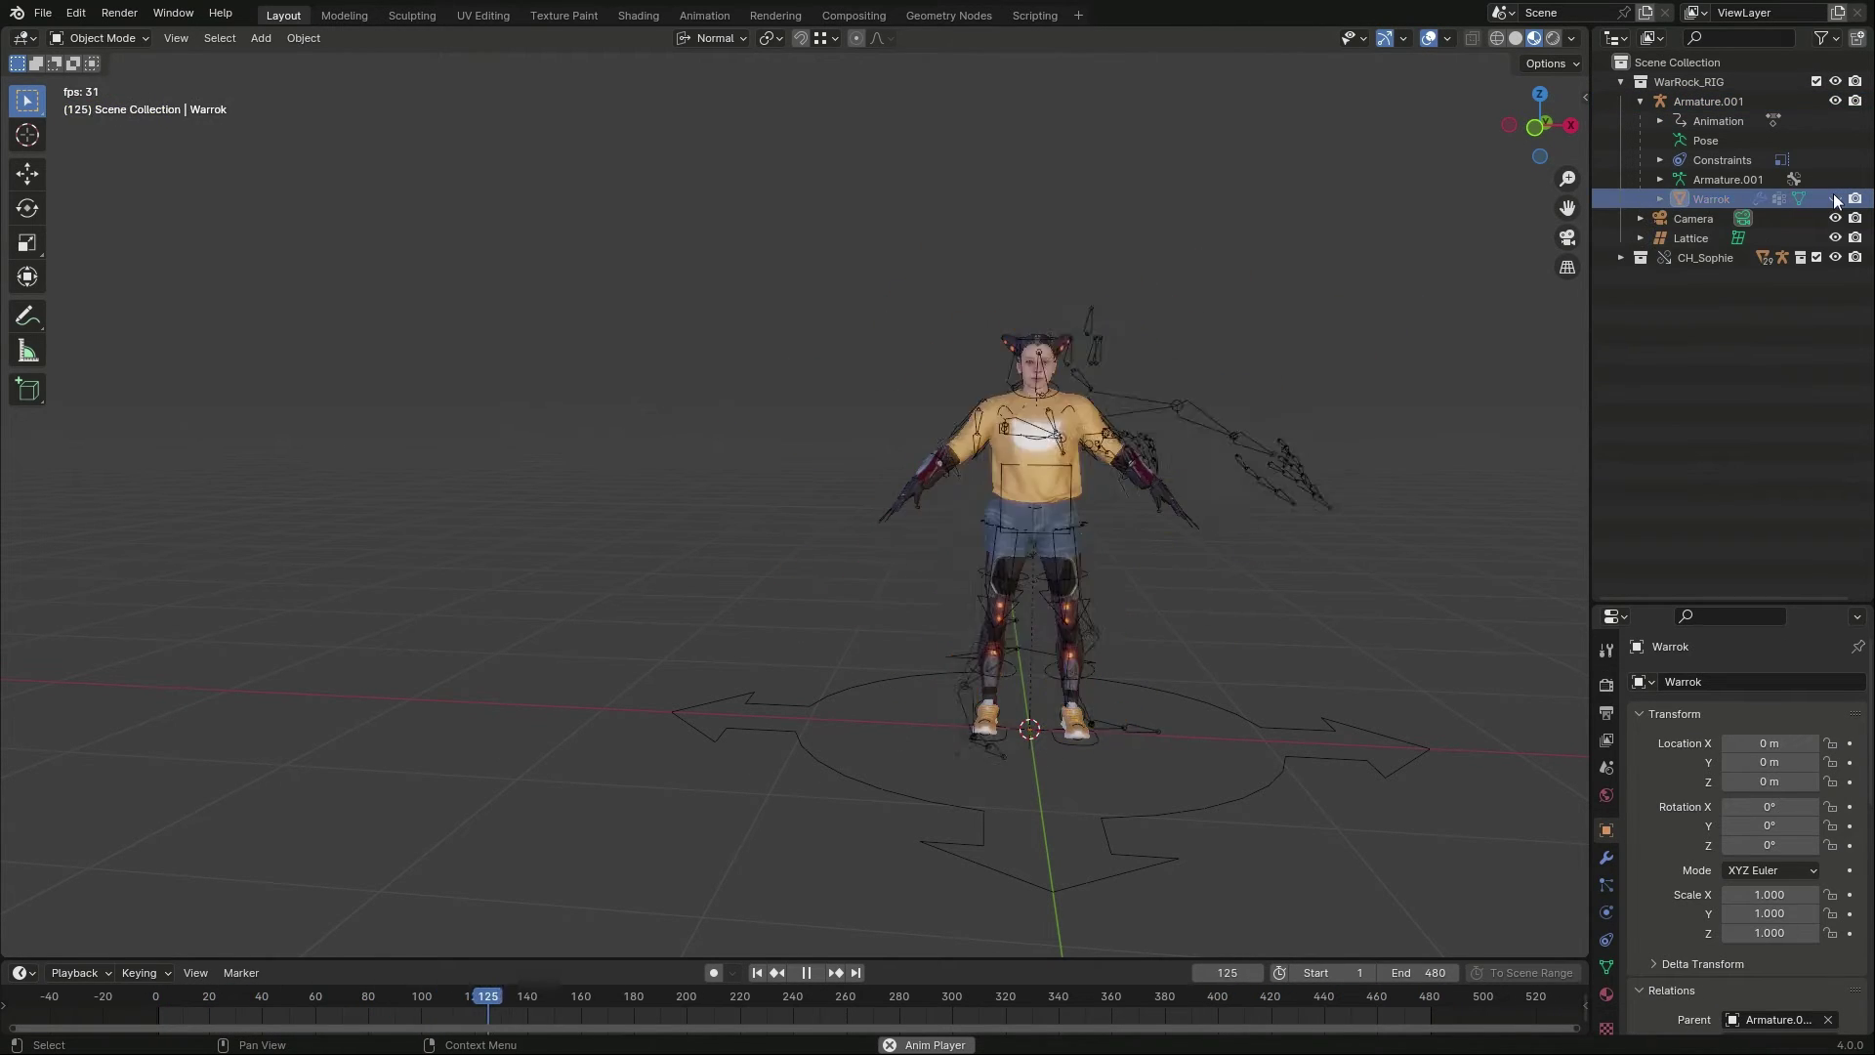
click(1275, 728)
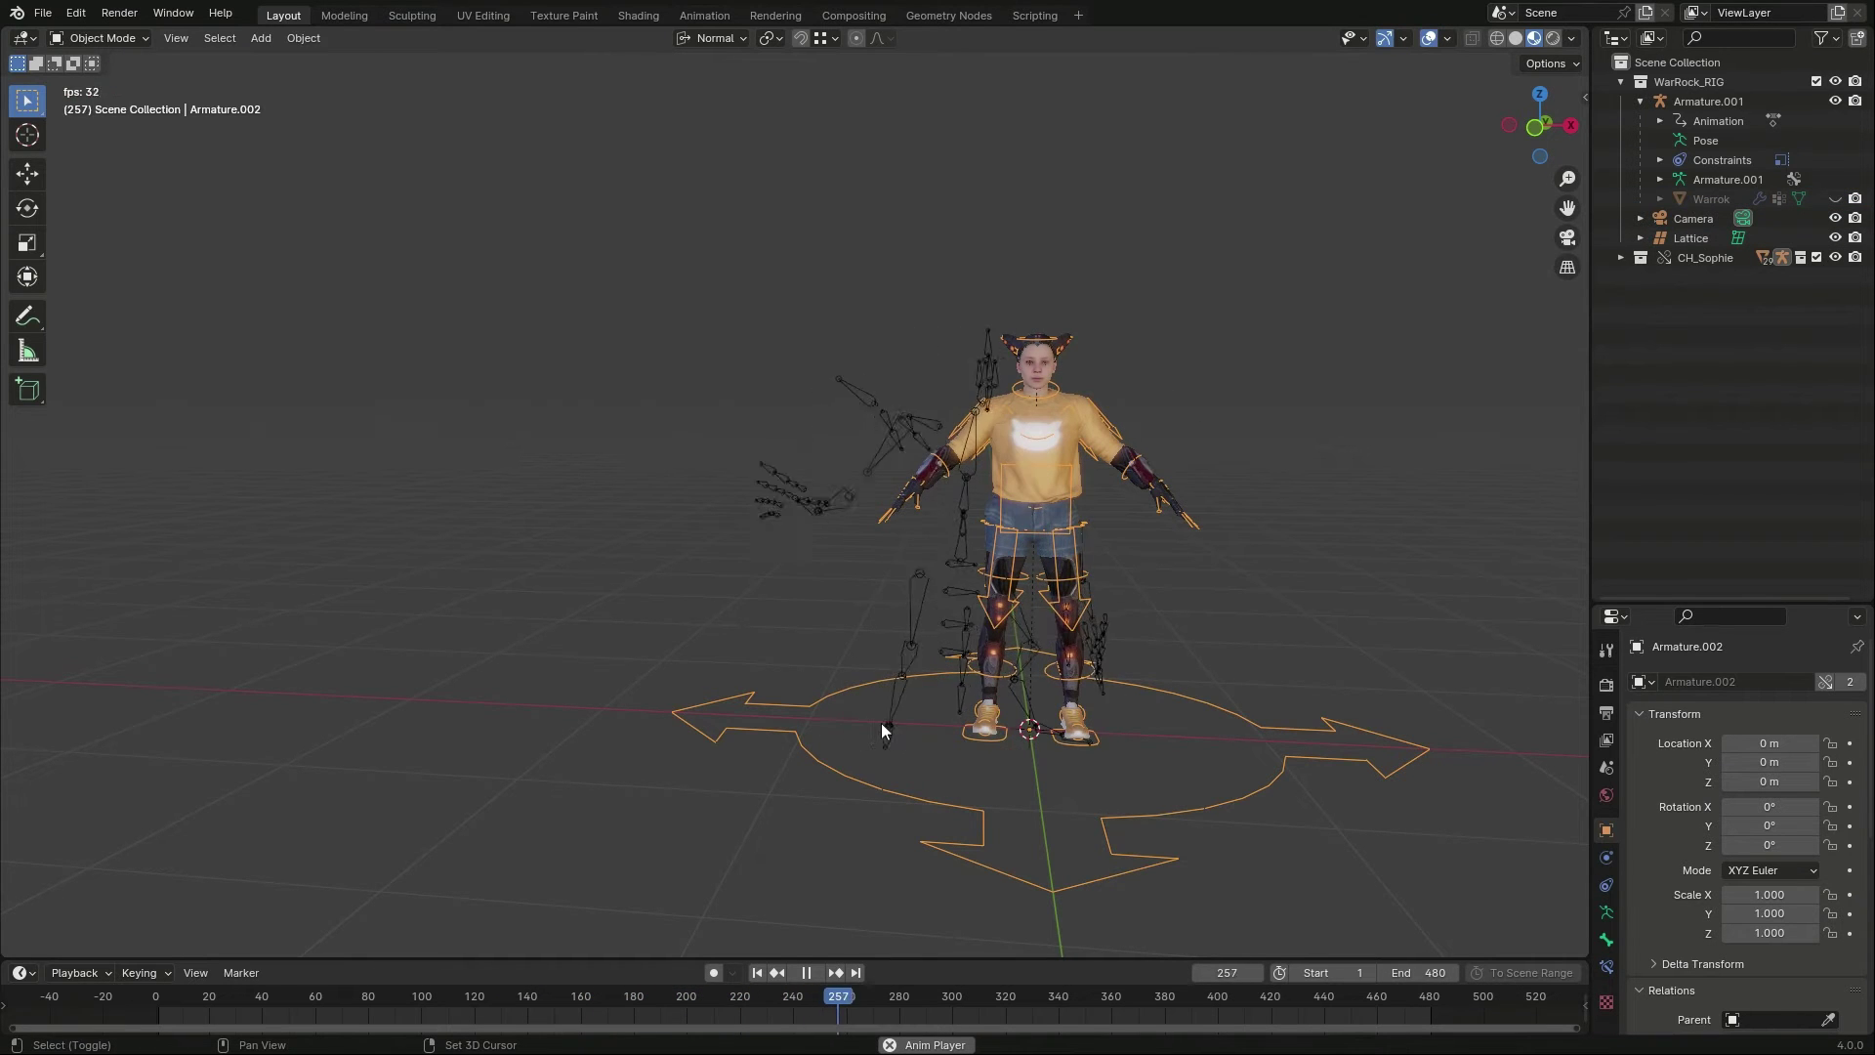
shift+click(881, 722)
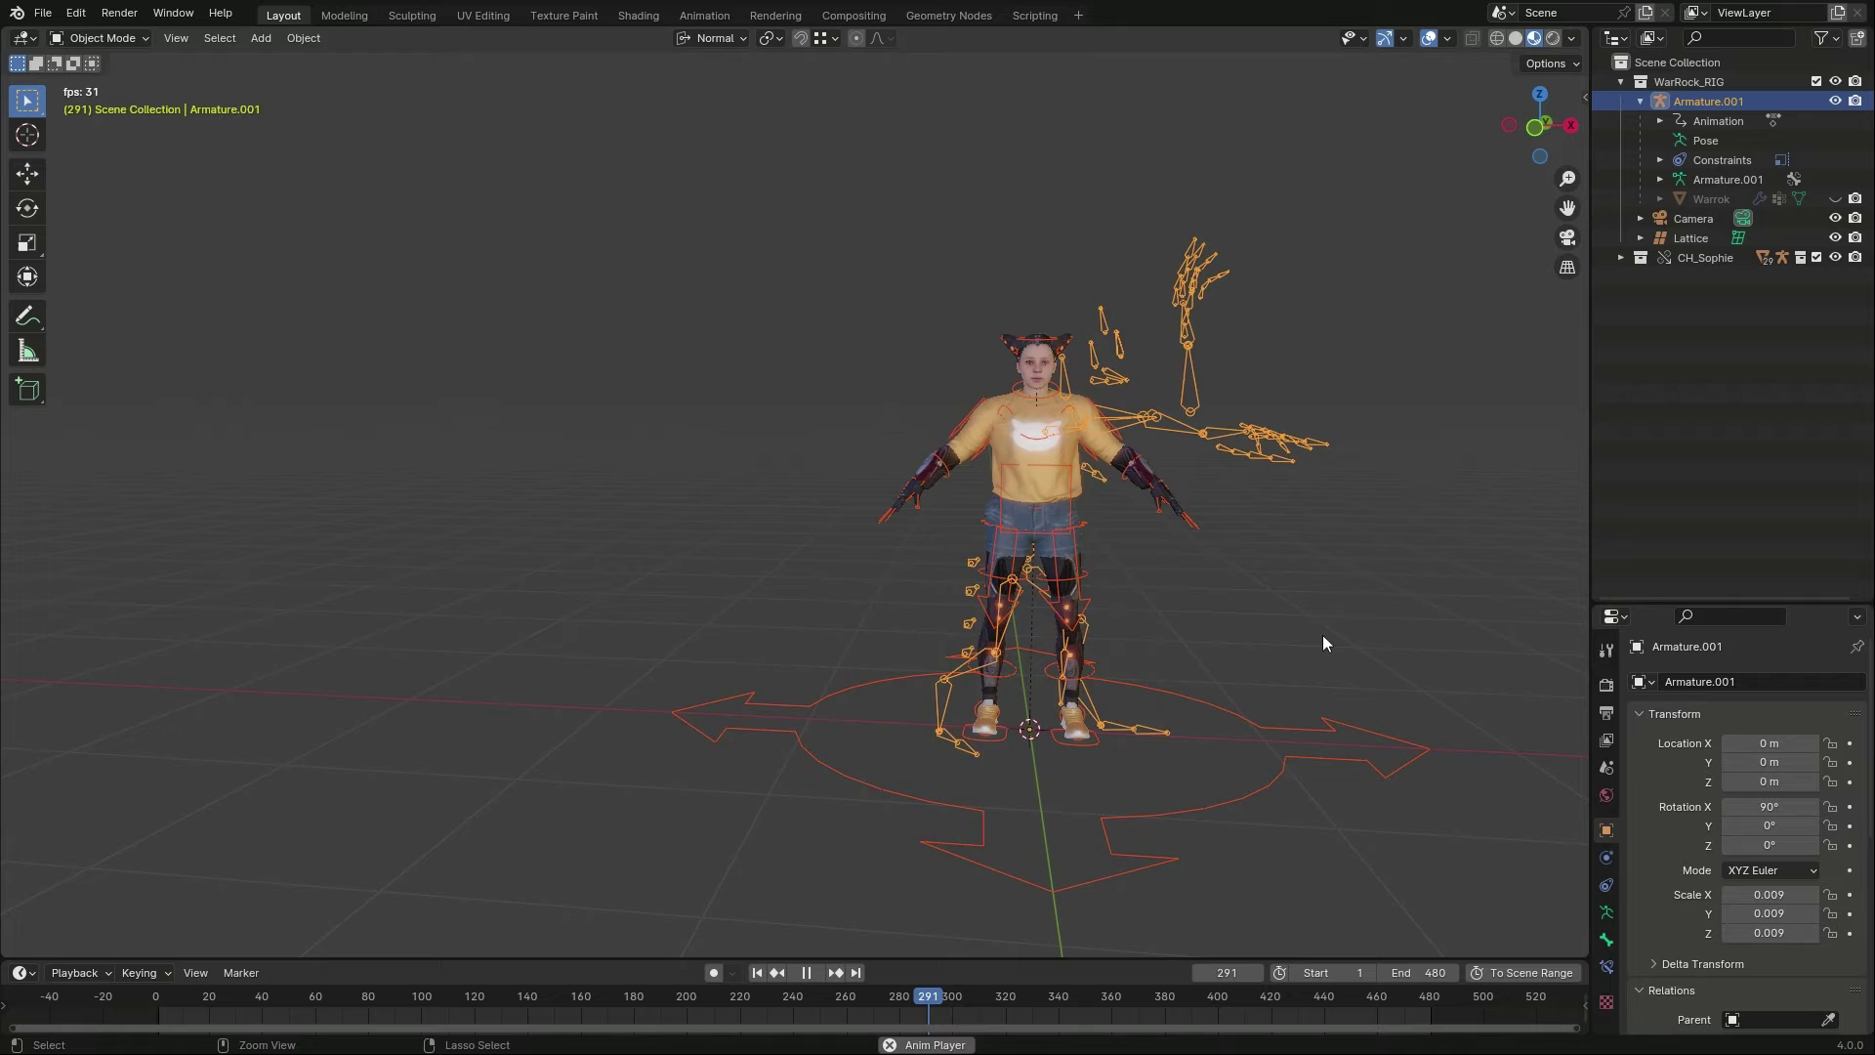
key(ctrl+Tab)
right_click(645, 583)
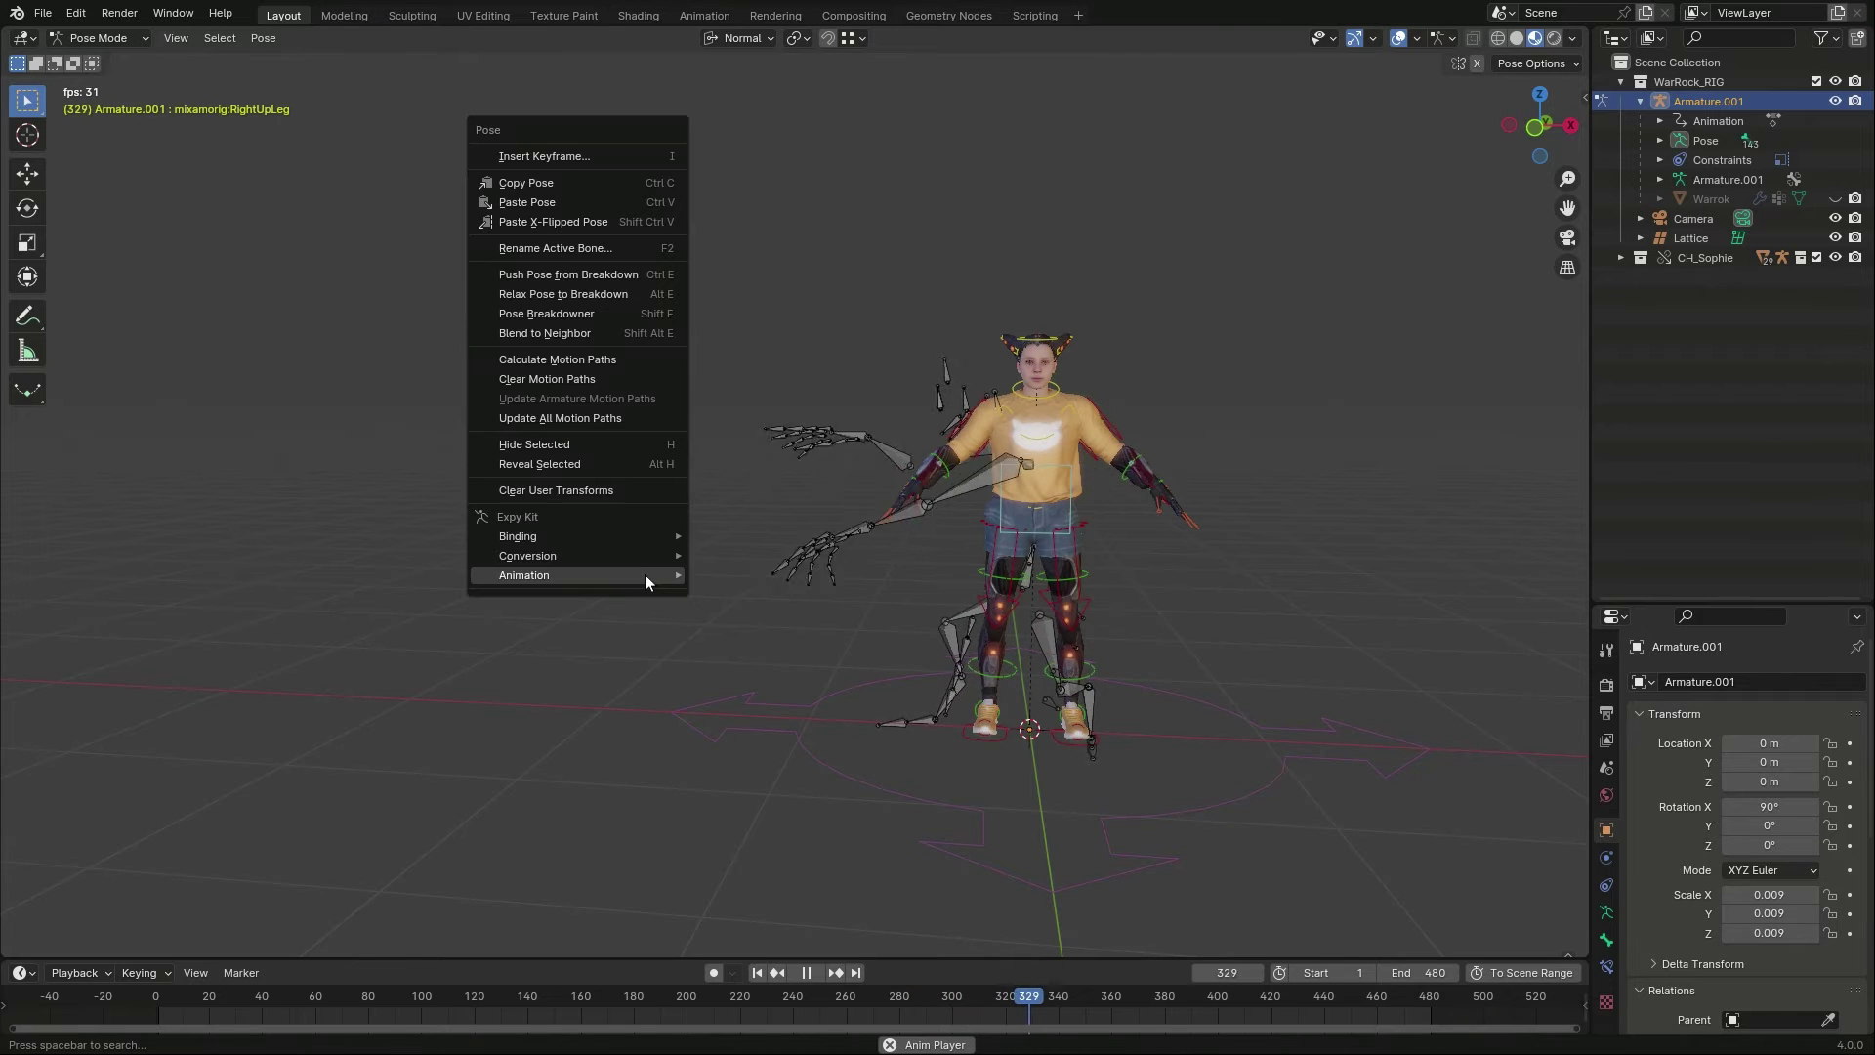
mouse_move(645, 576)
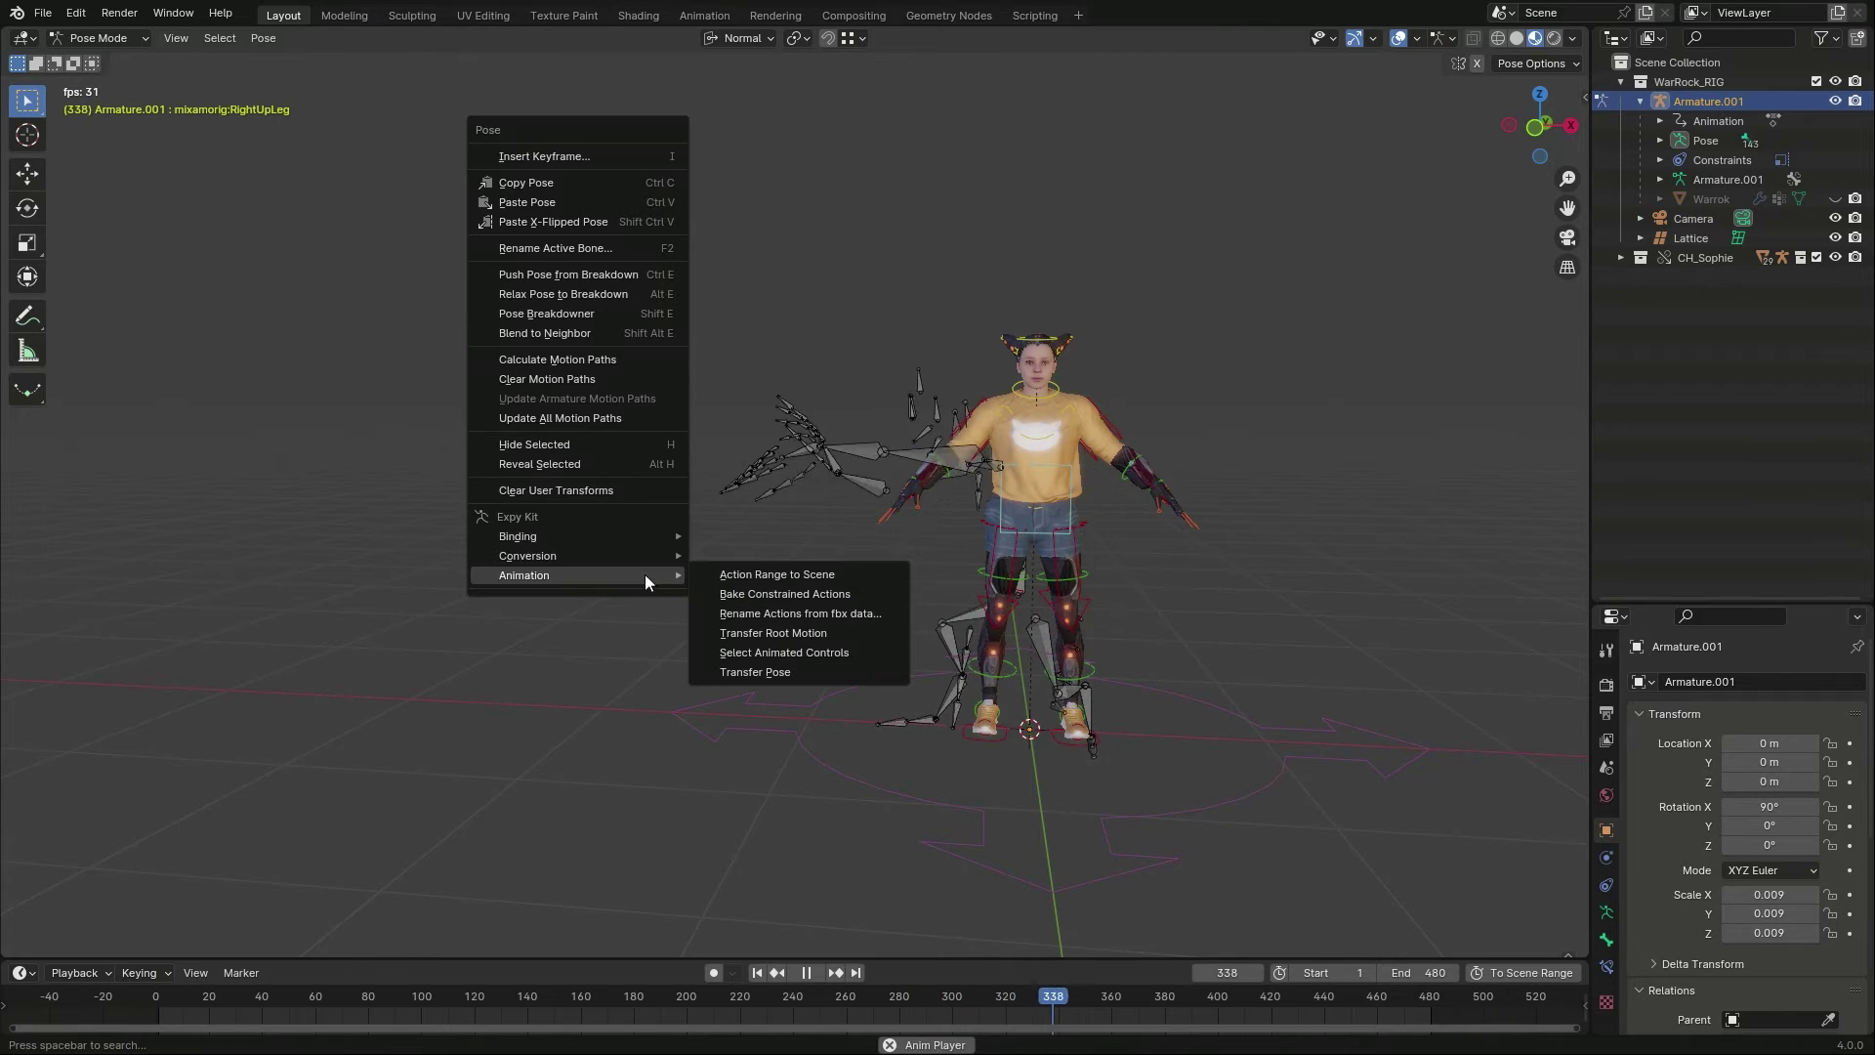
click(806, 670)
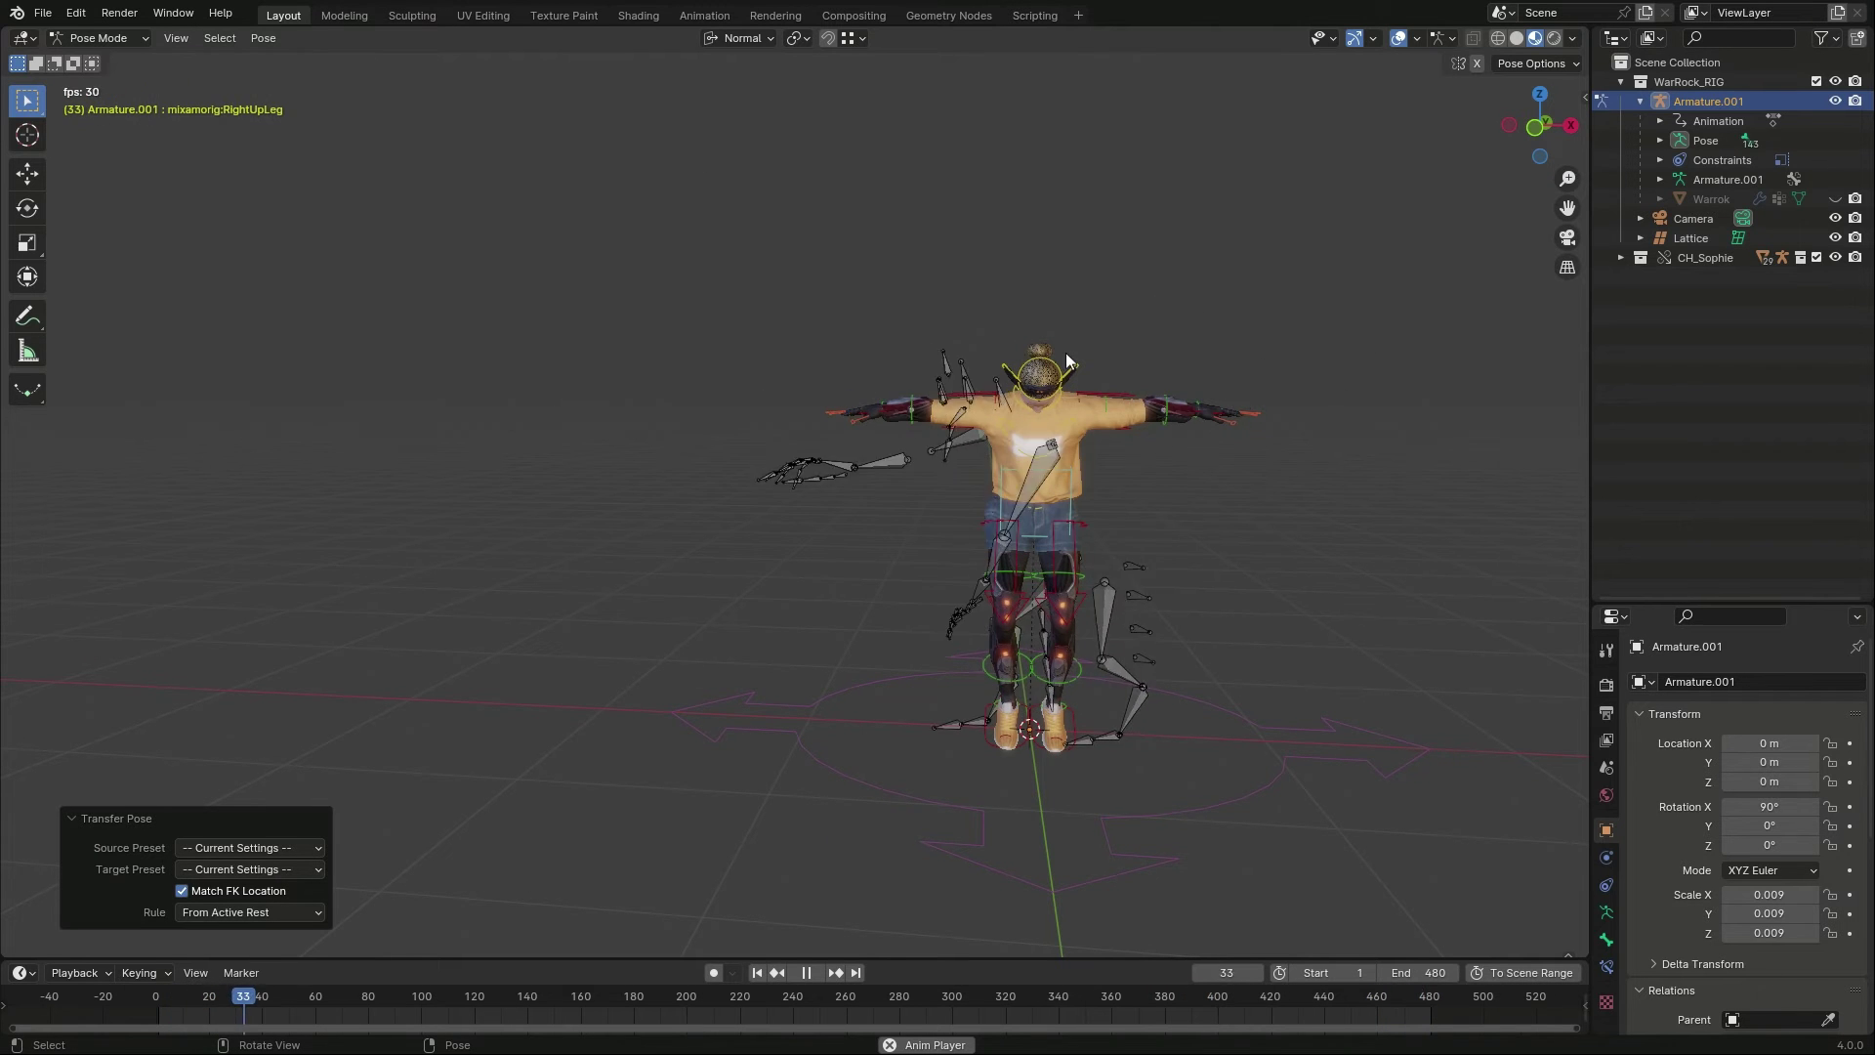
click(1228, 494)
middle_drag(1244, 513, 1145, 515)
scroll(1100, 581, up, 2)
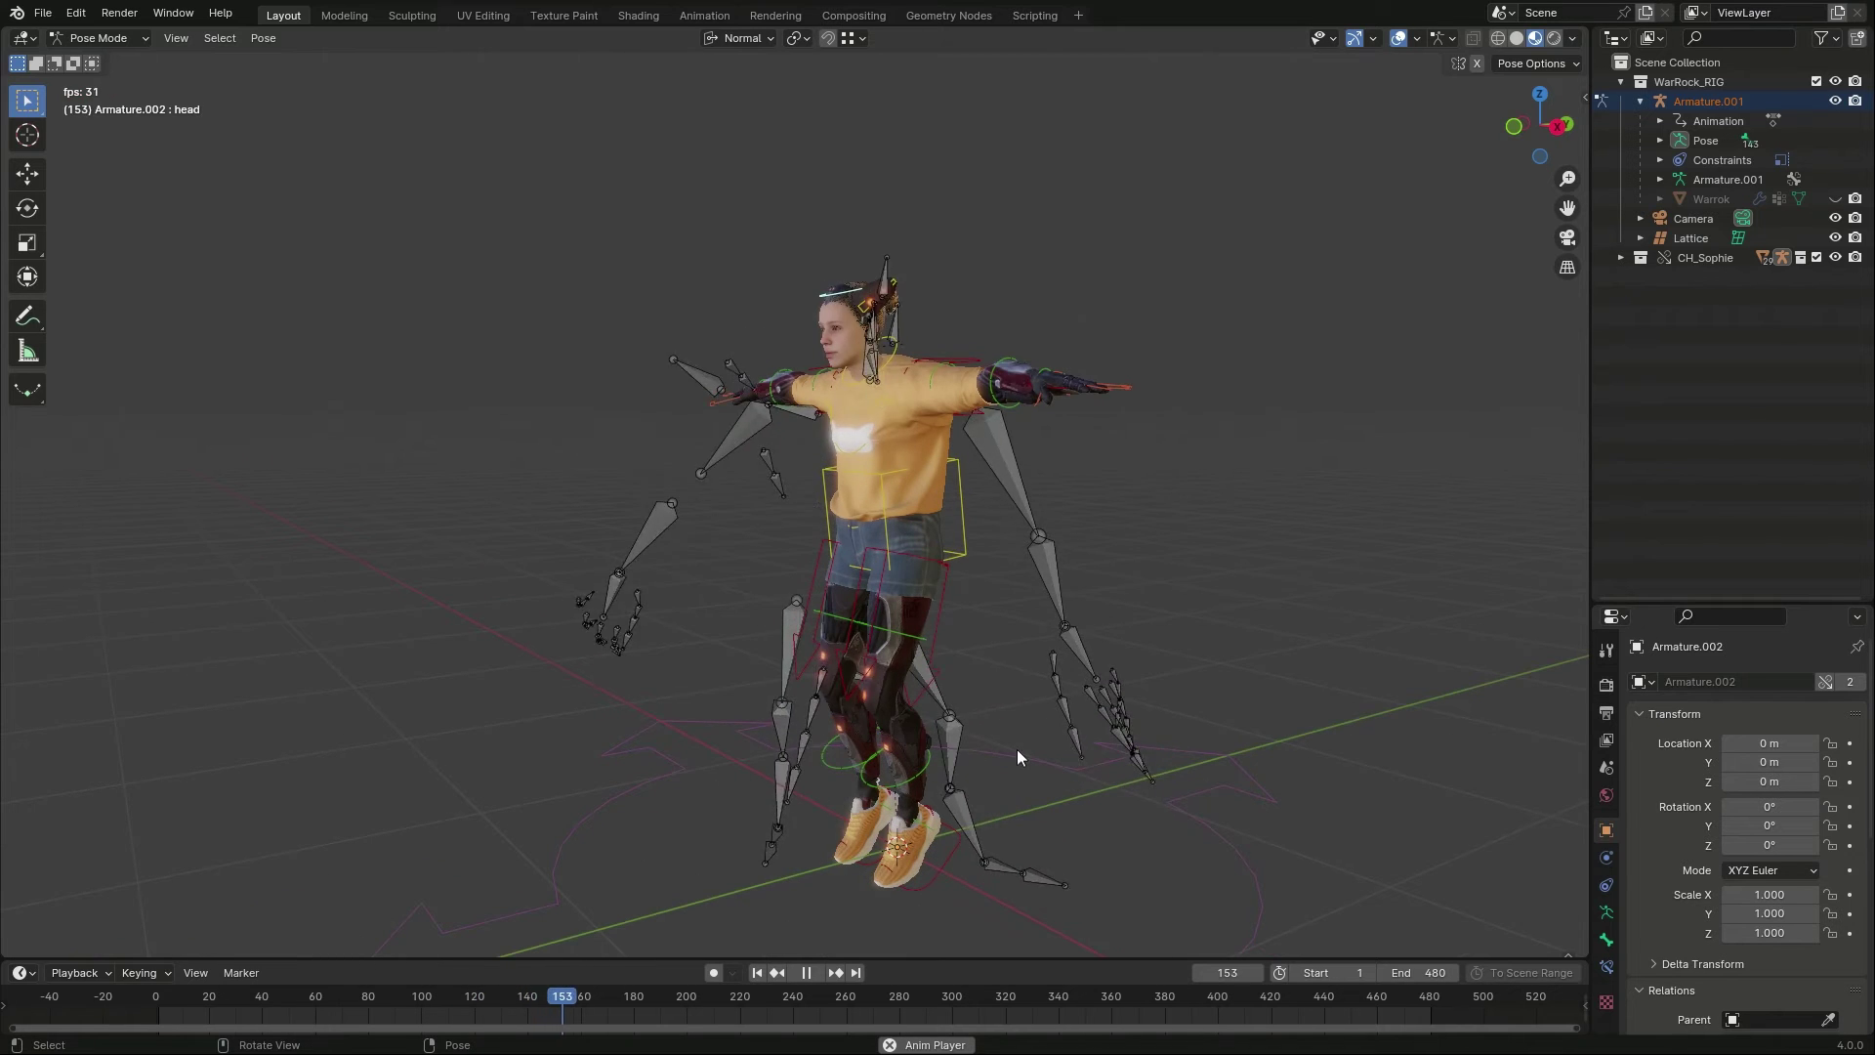
click(972, 760)
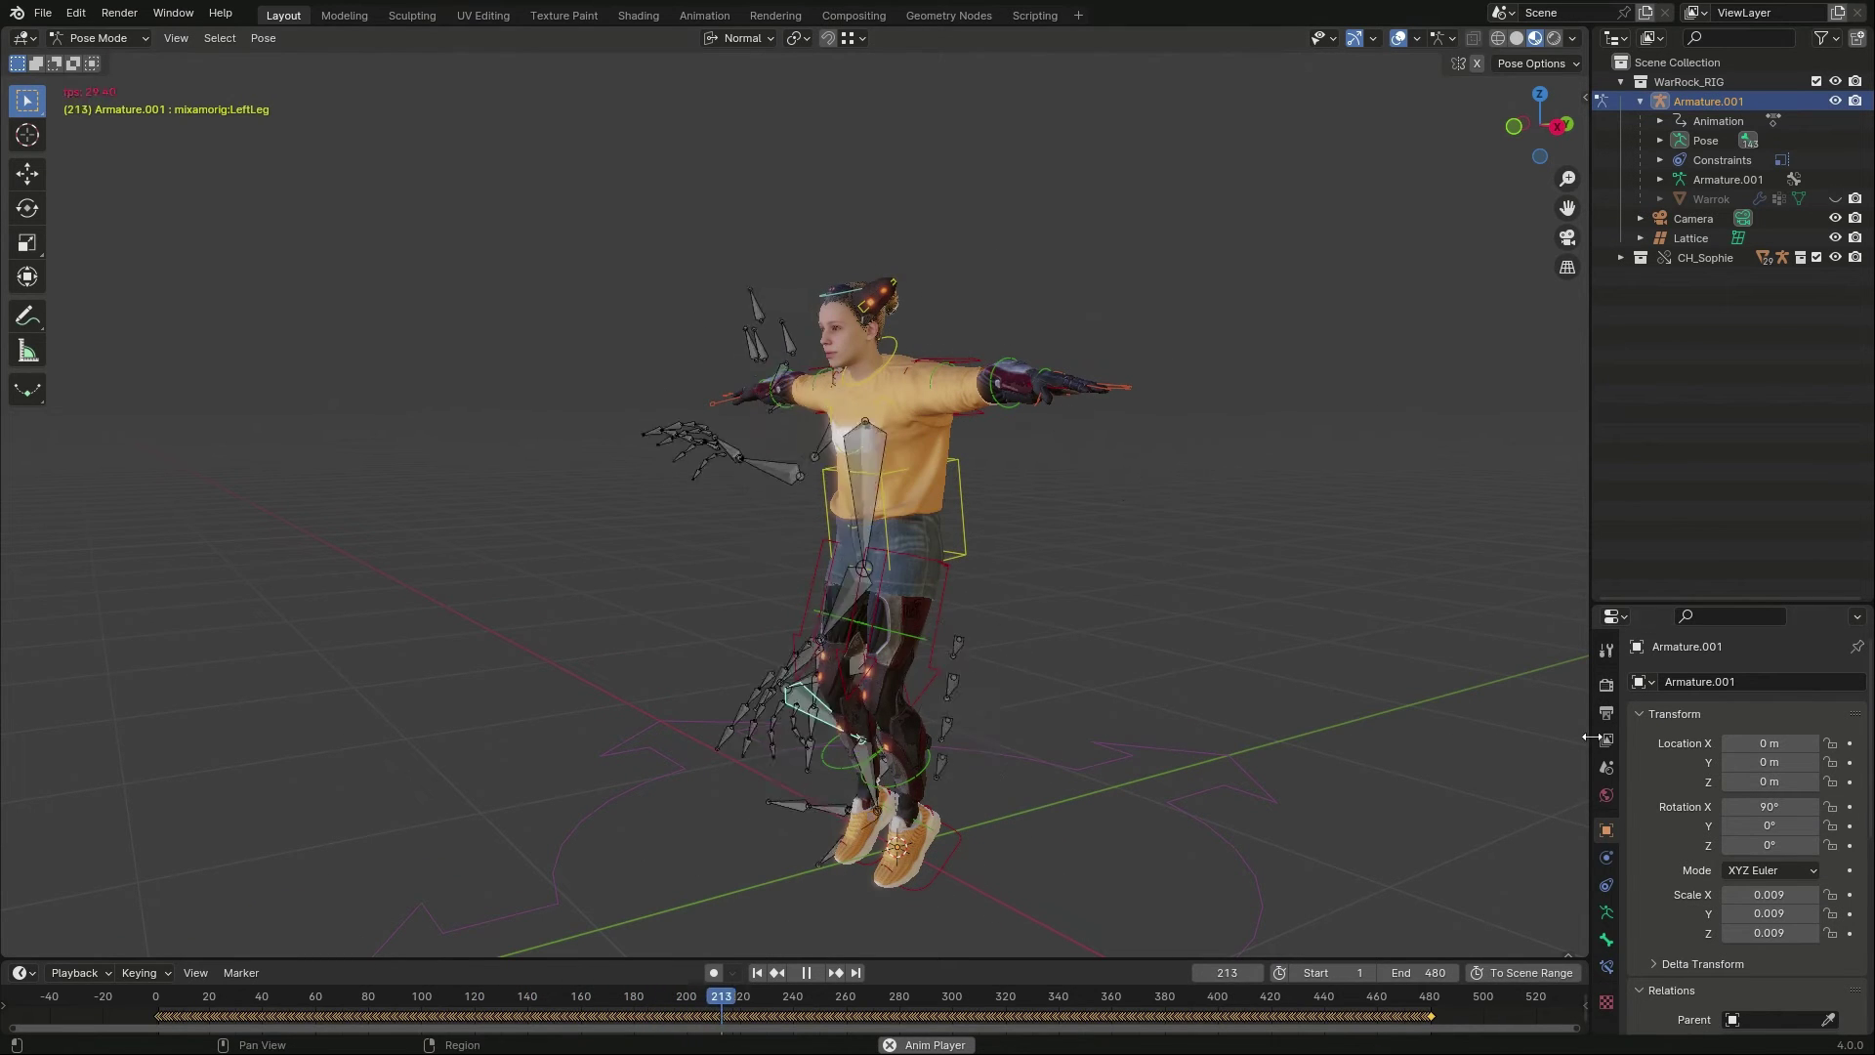
click(1607, 911)
click(1818, 746)
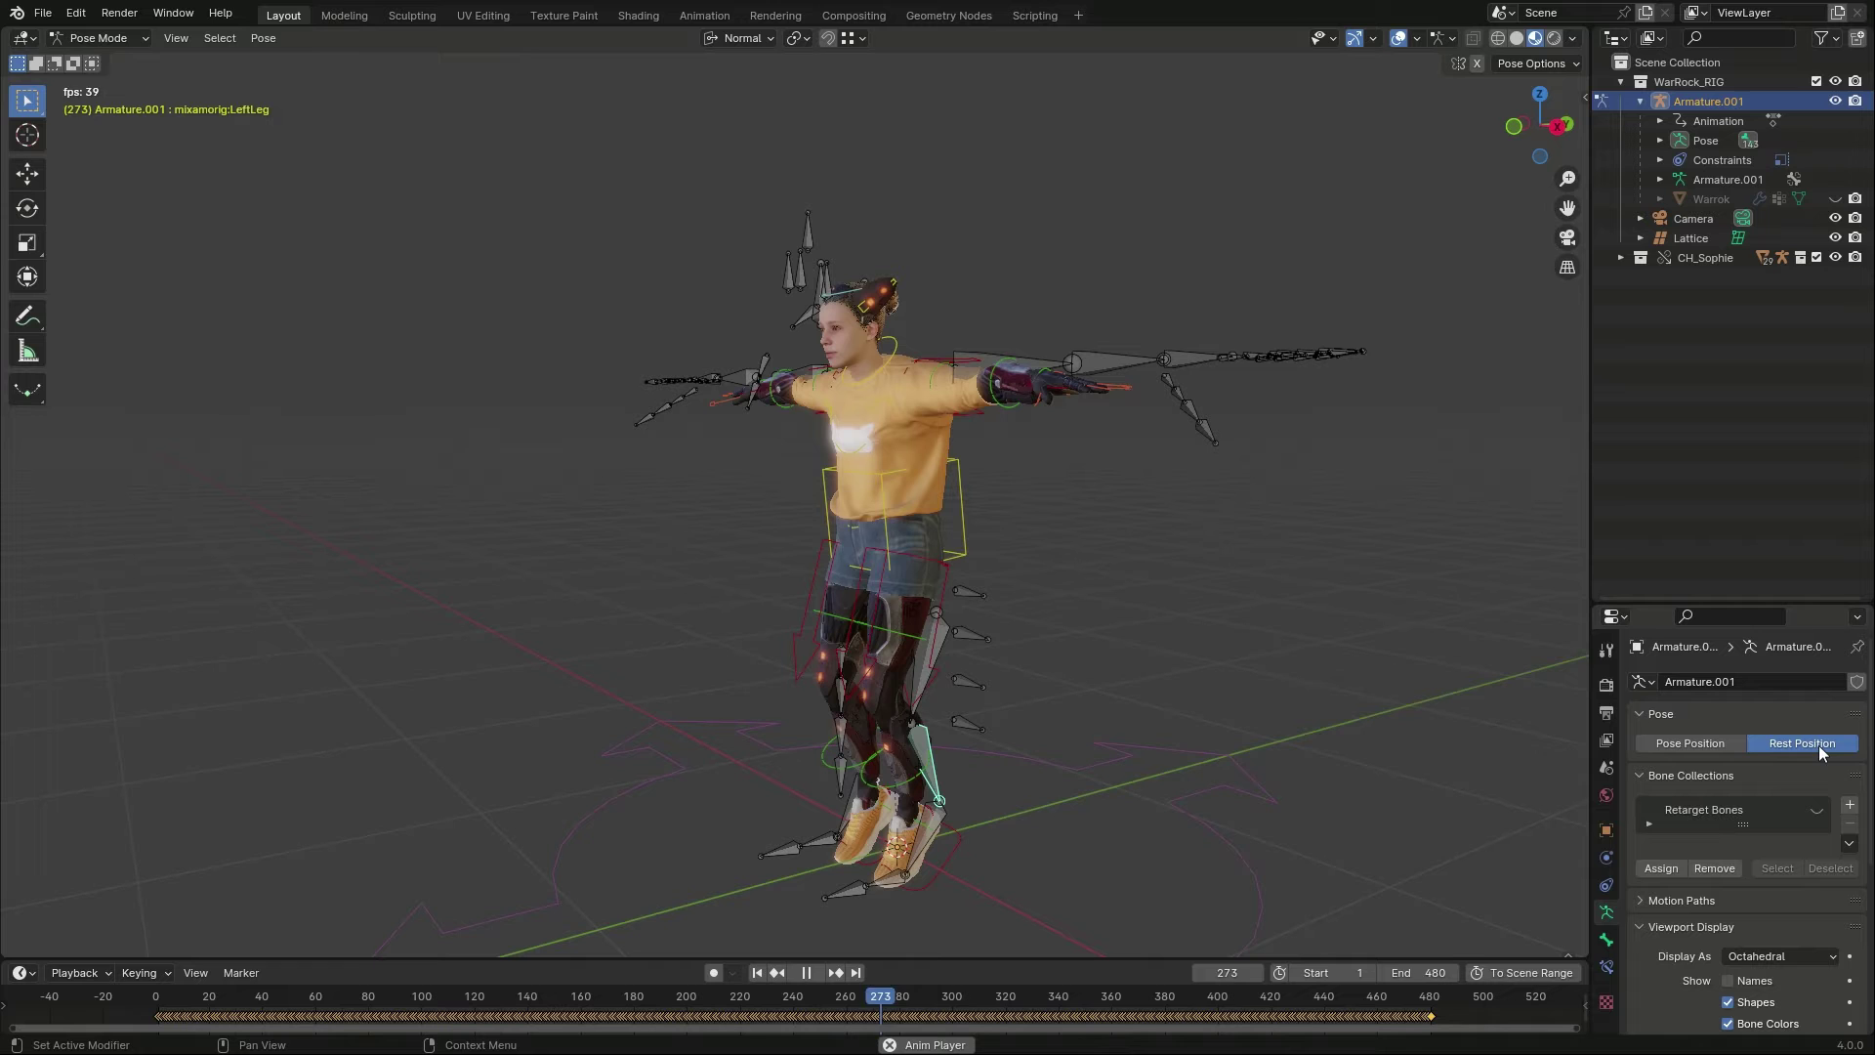
click(1699, 746)
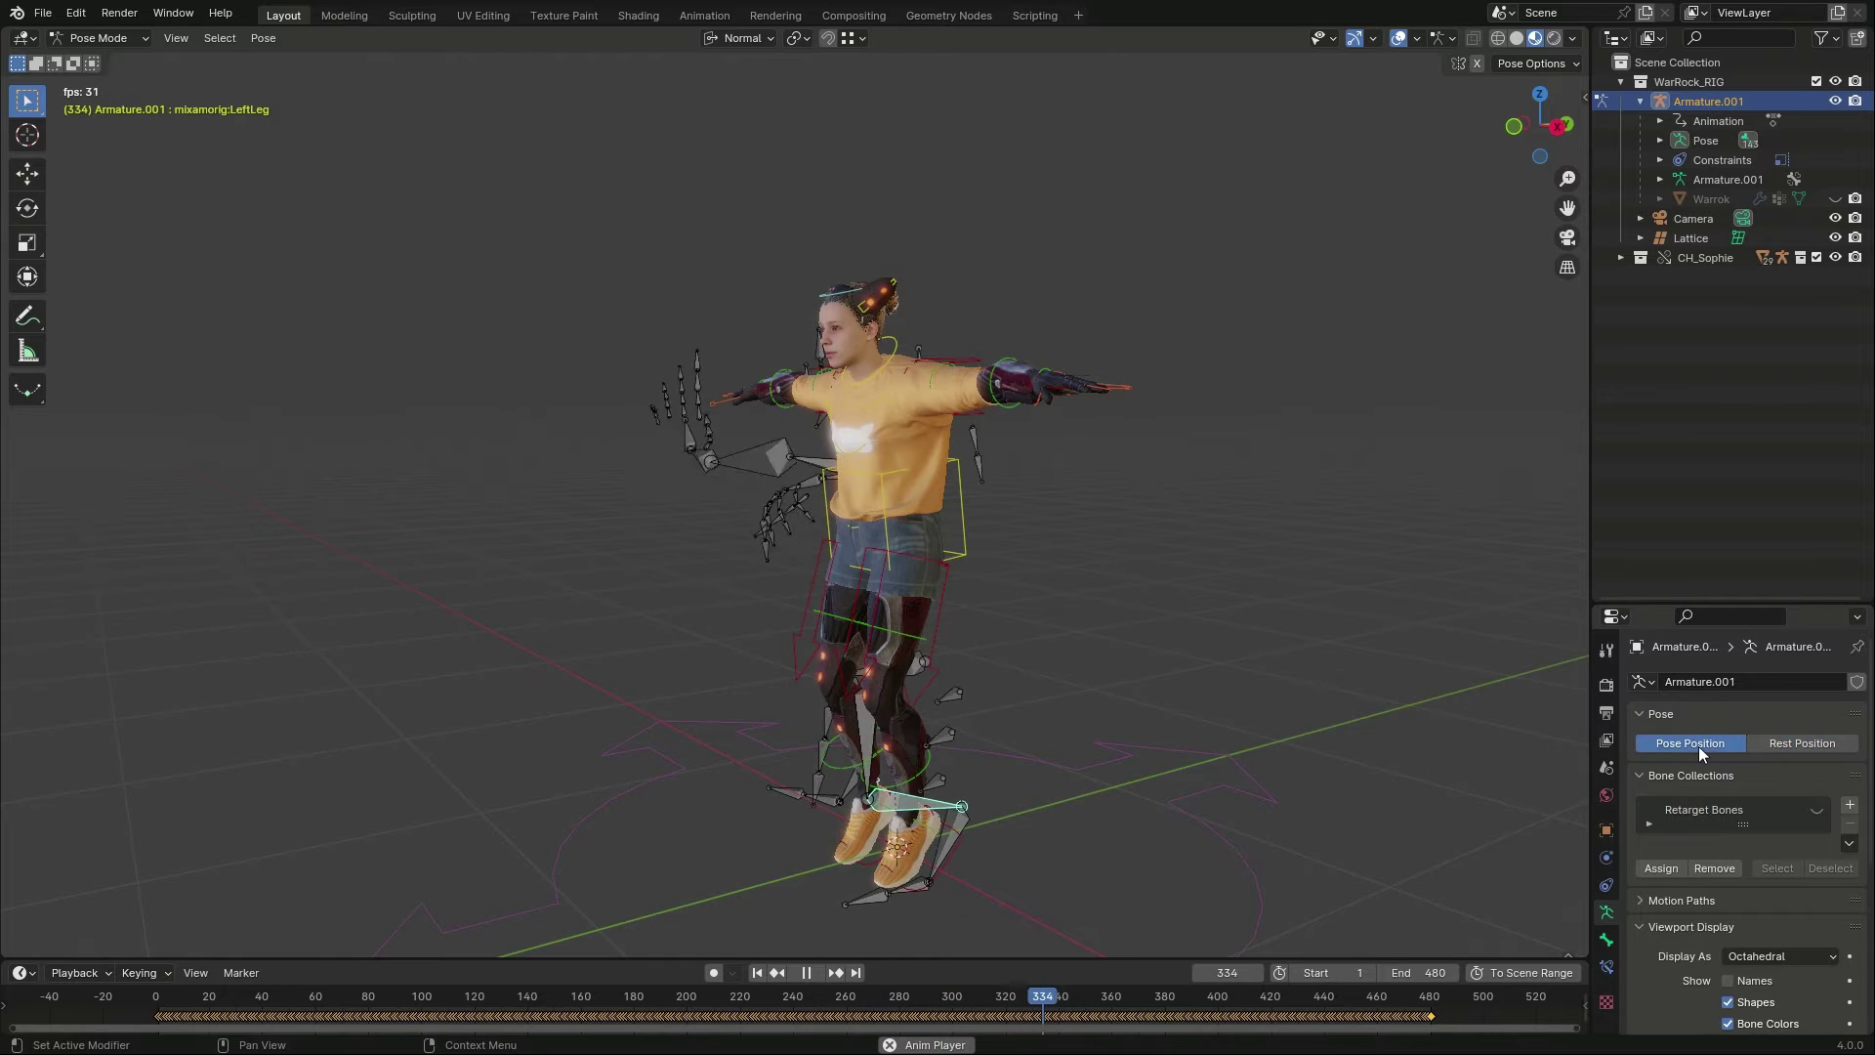
middle_drag(623, 535, 988, 528)
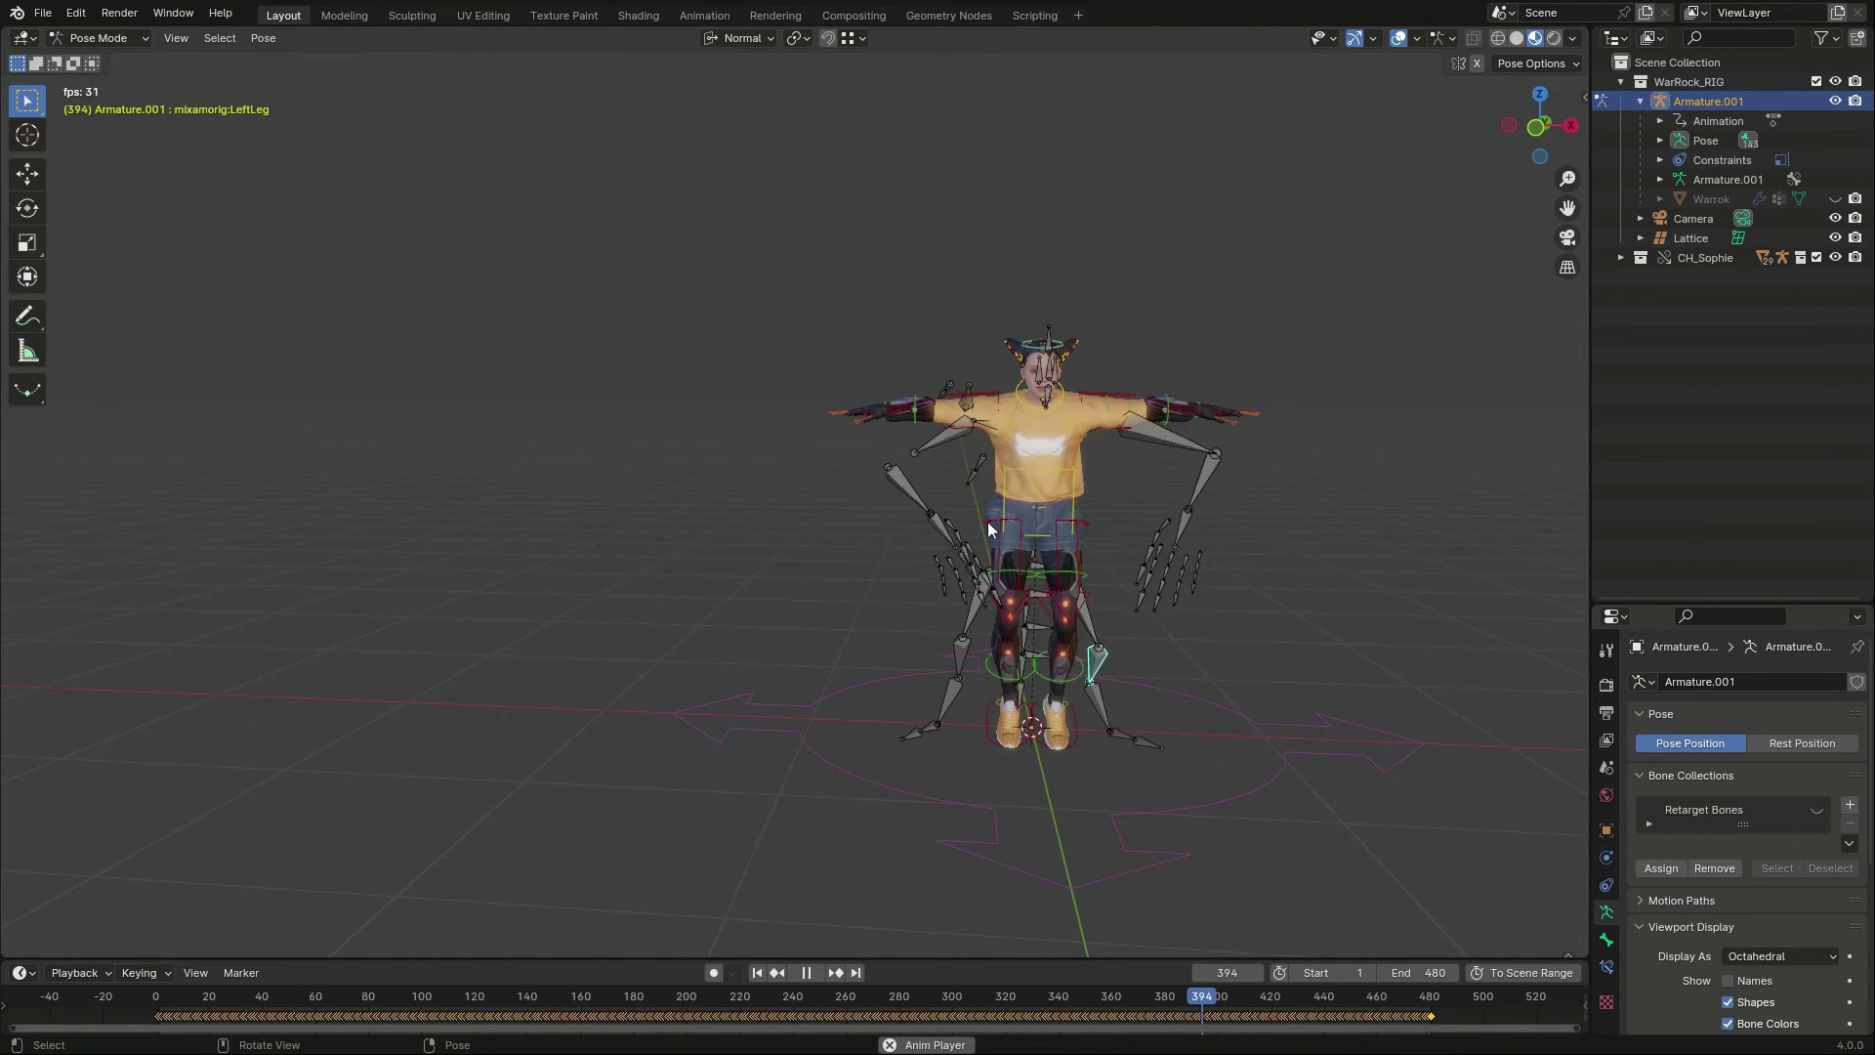
click(1168, 633)
click(1165, 683)
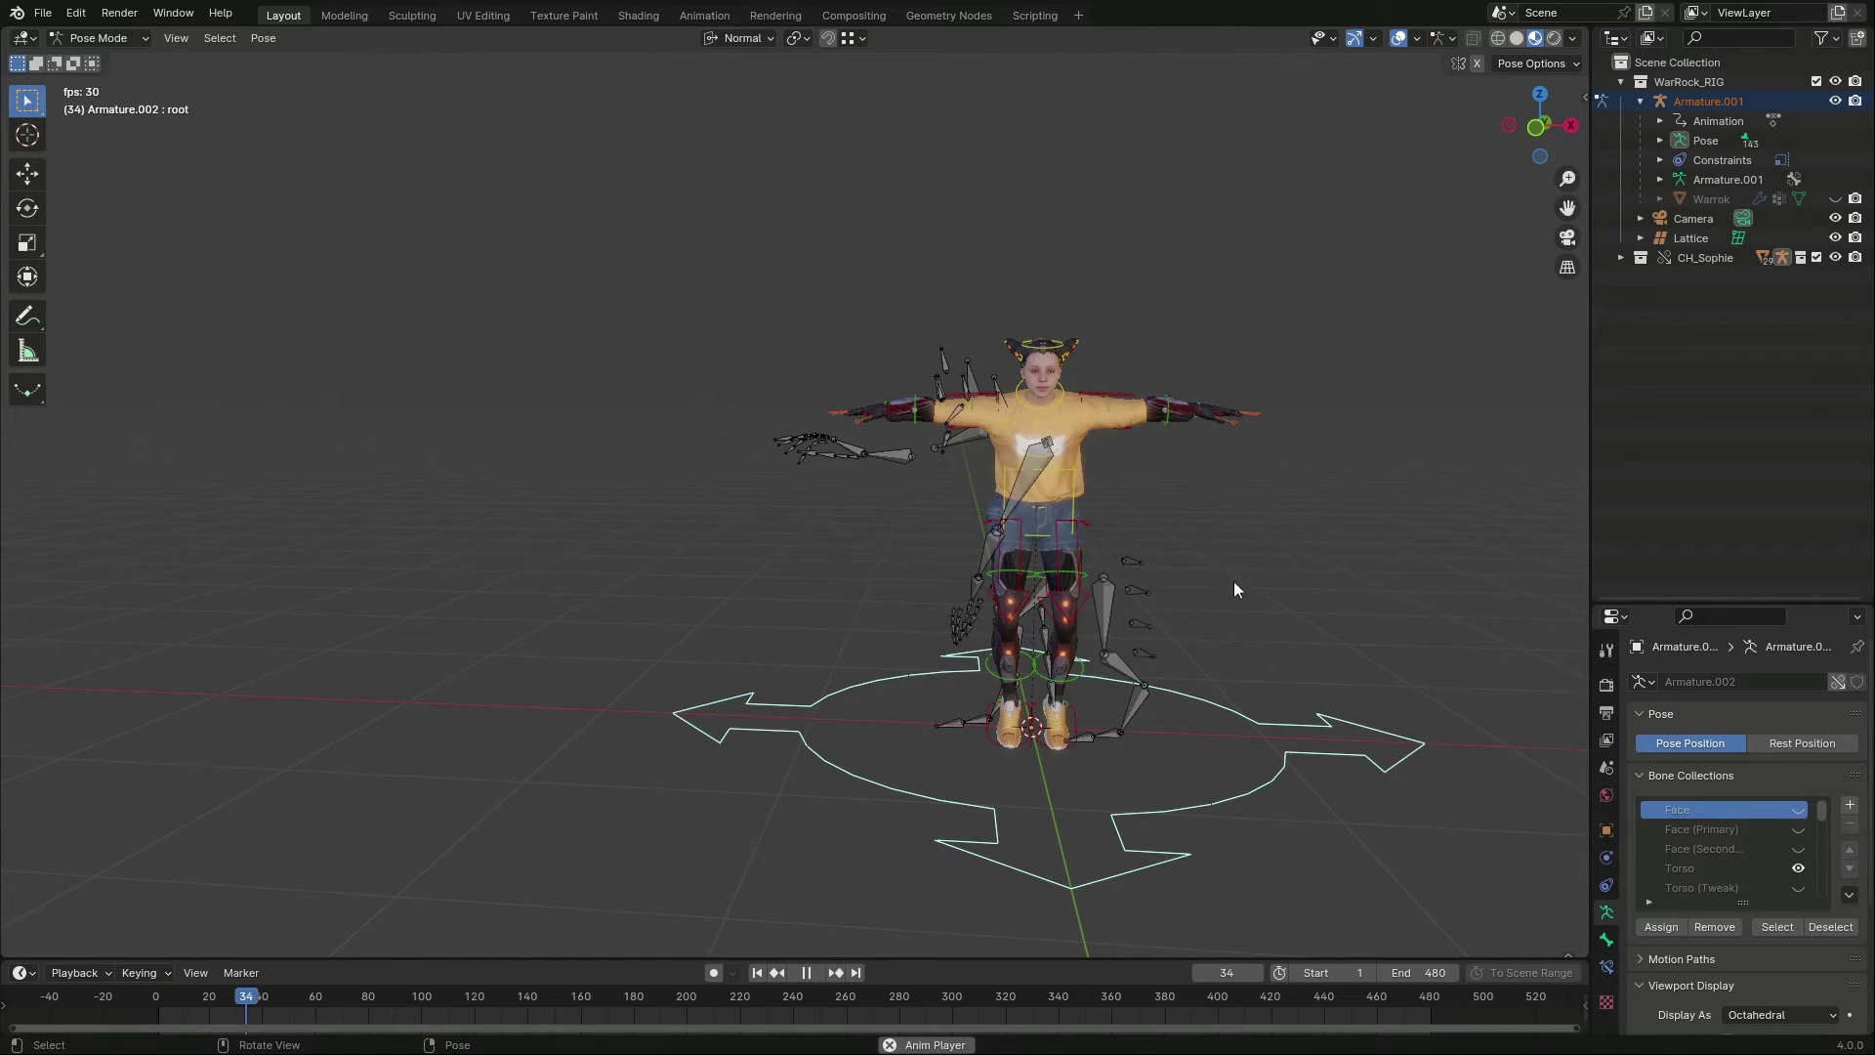
Step: In the Expy sidebar, pick Armature.001 with the eyedropper as the Bind To target
key(n)
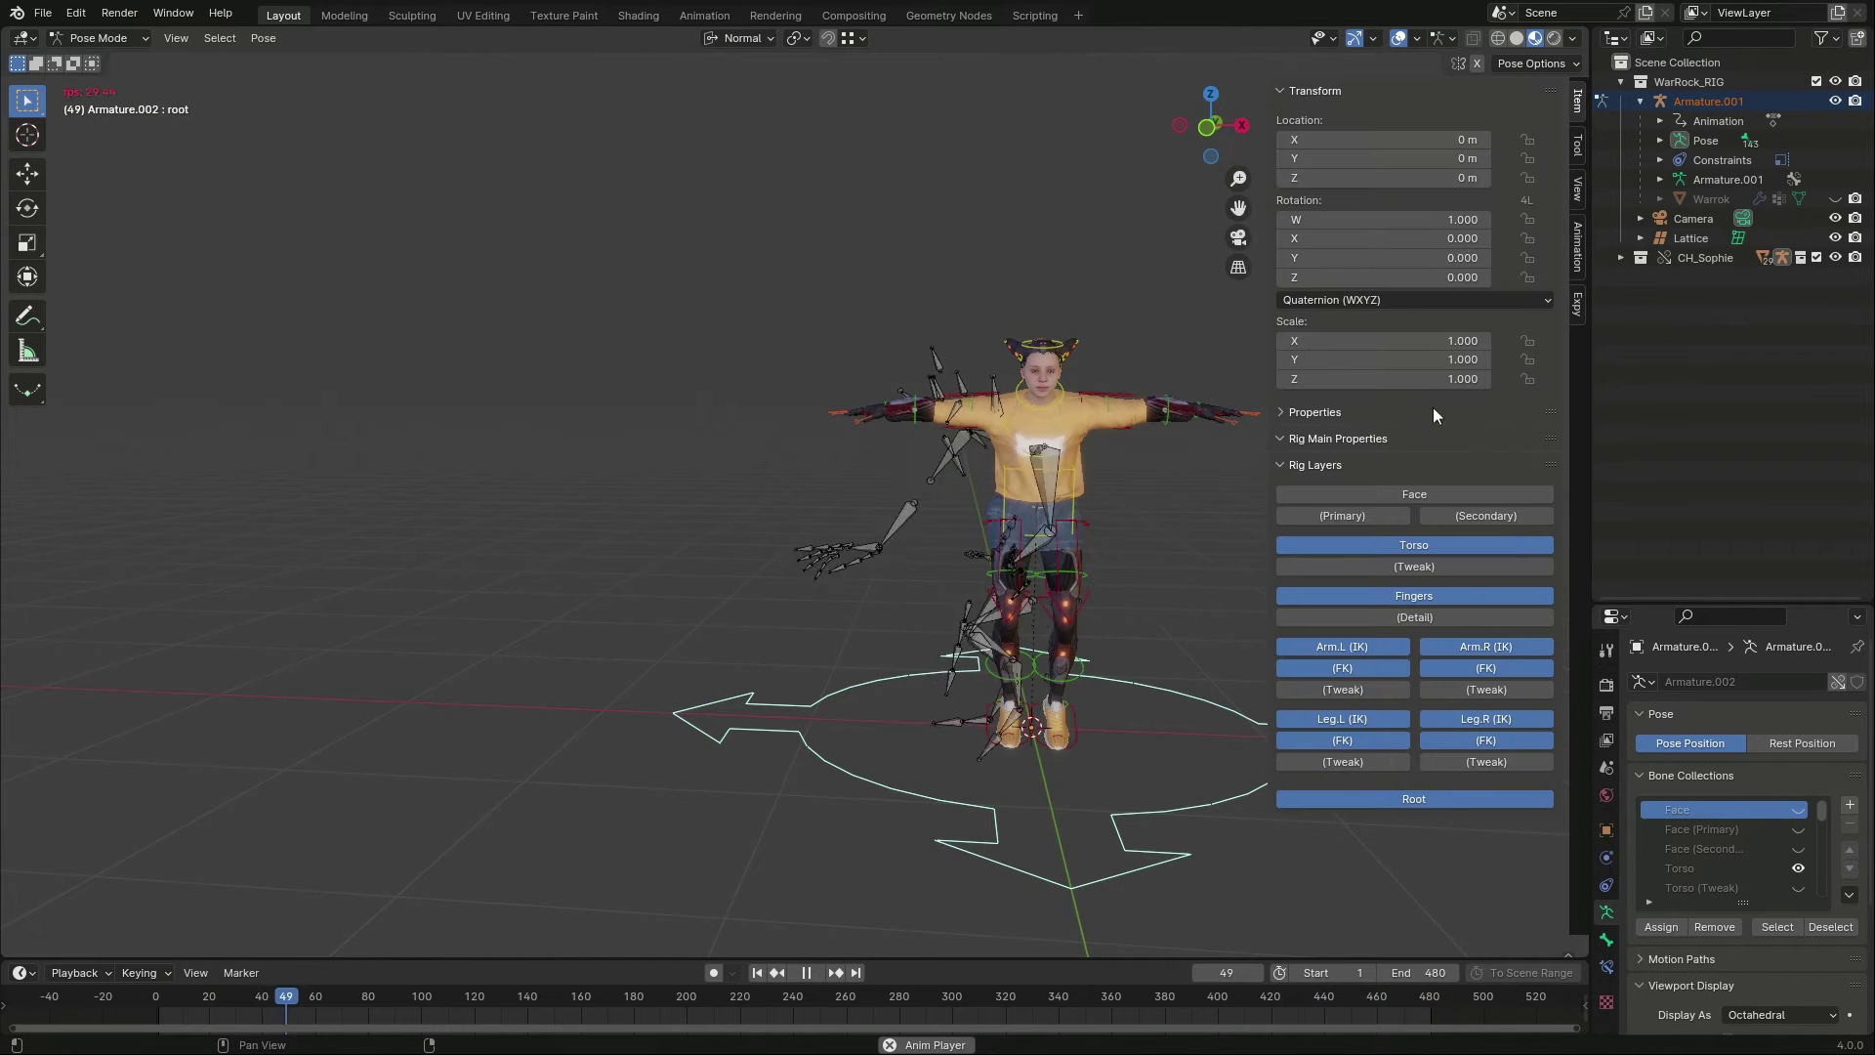
click(1582, 303)
click(1423, 119)
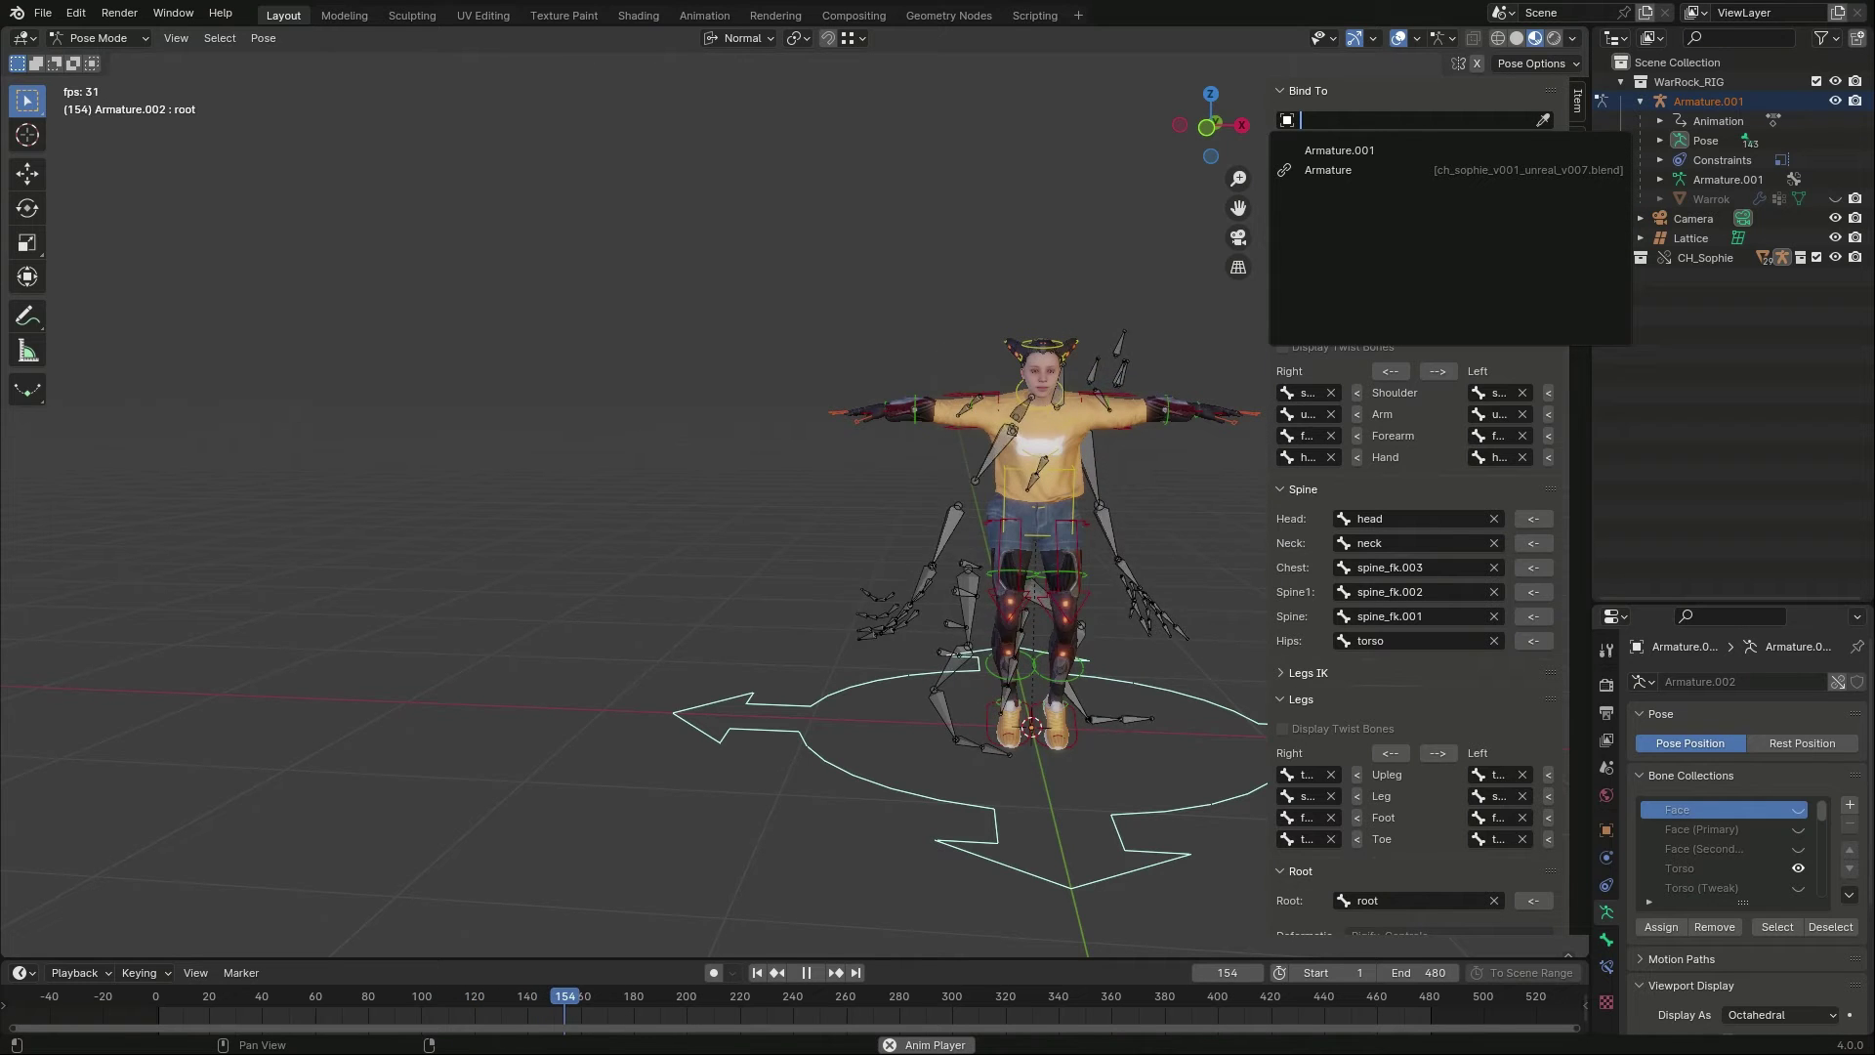
key(e)
click(1543, 120)
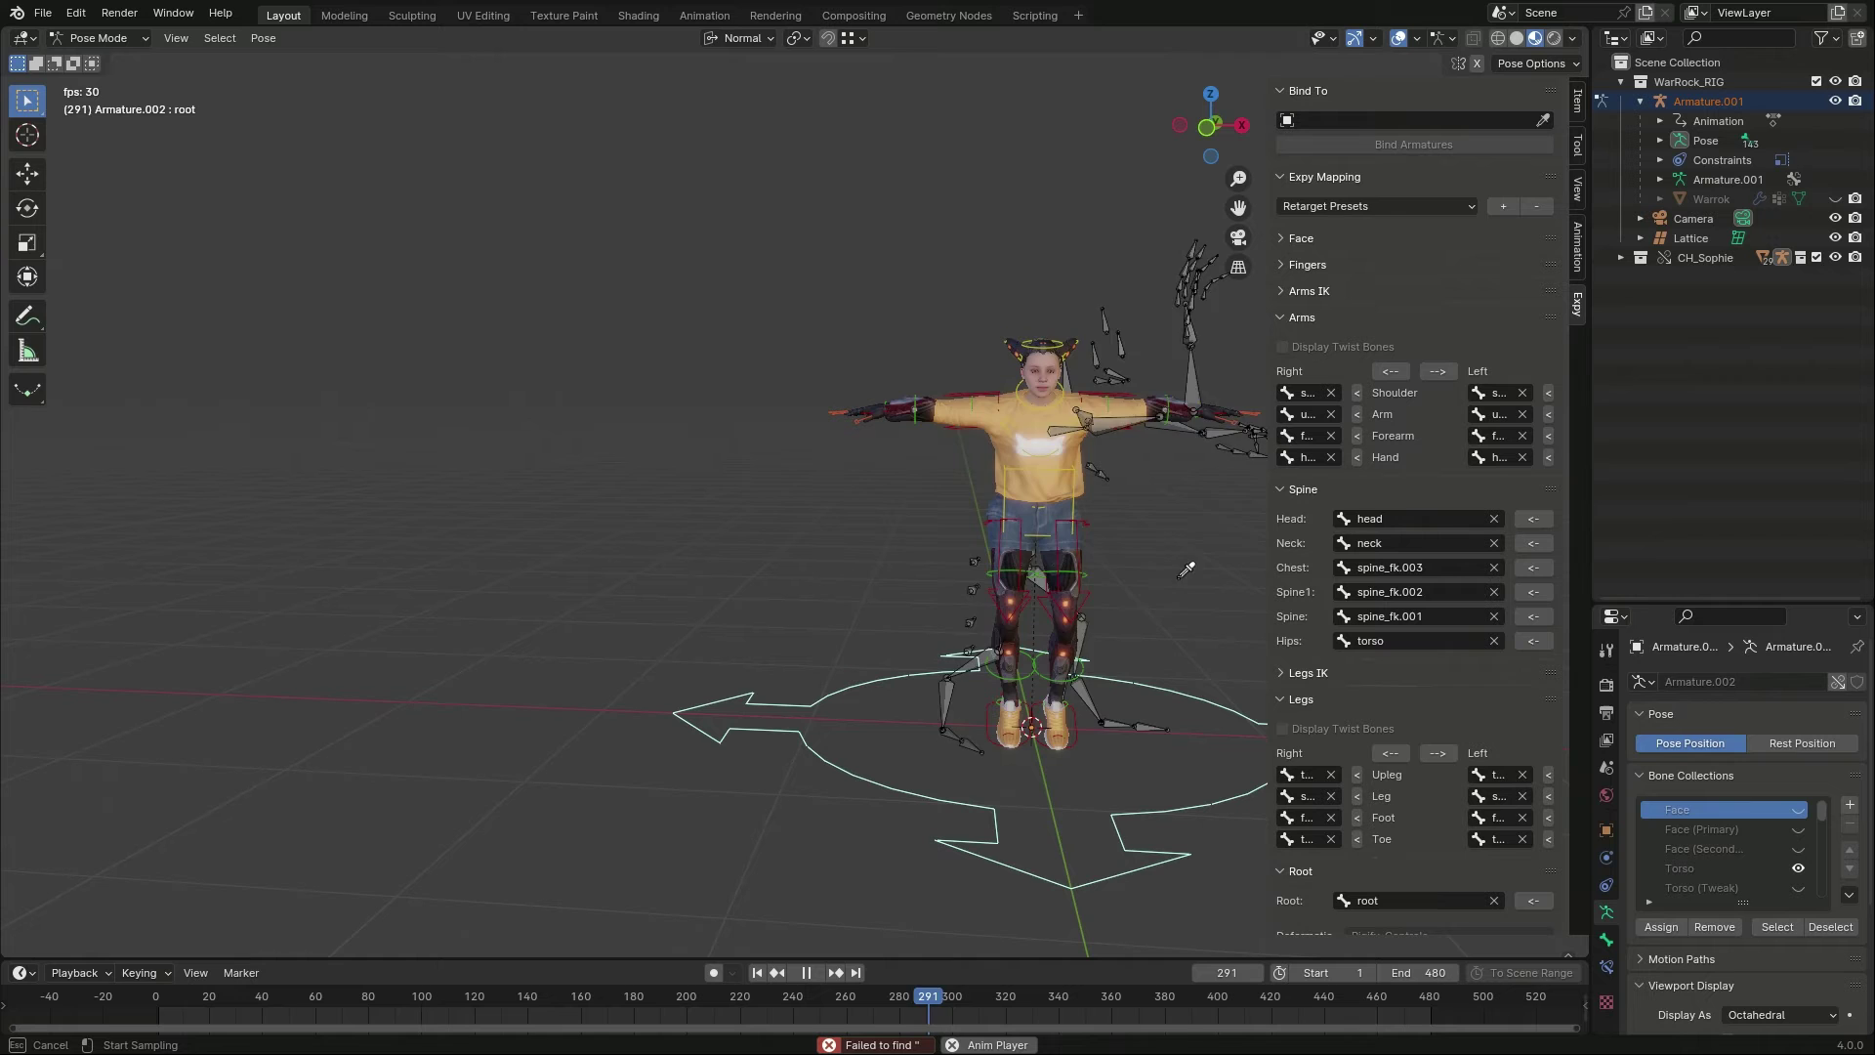
click(1095, 695)
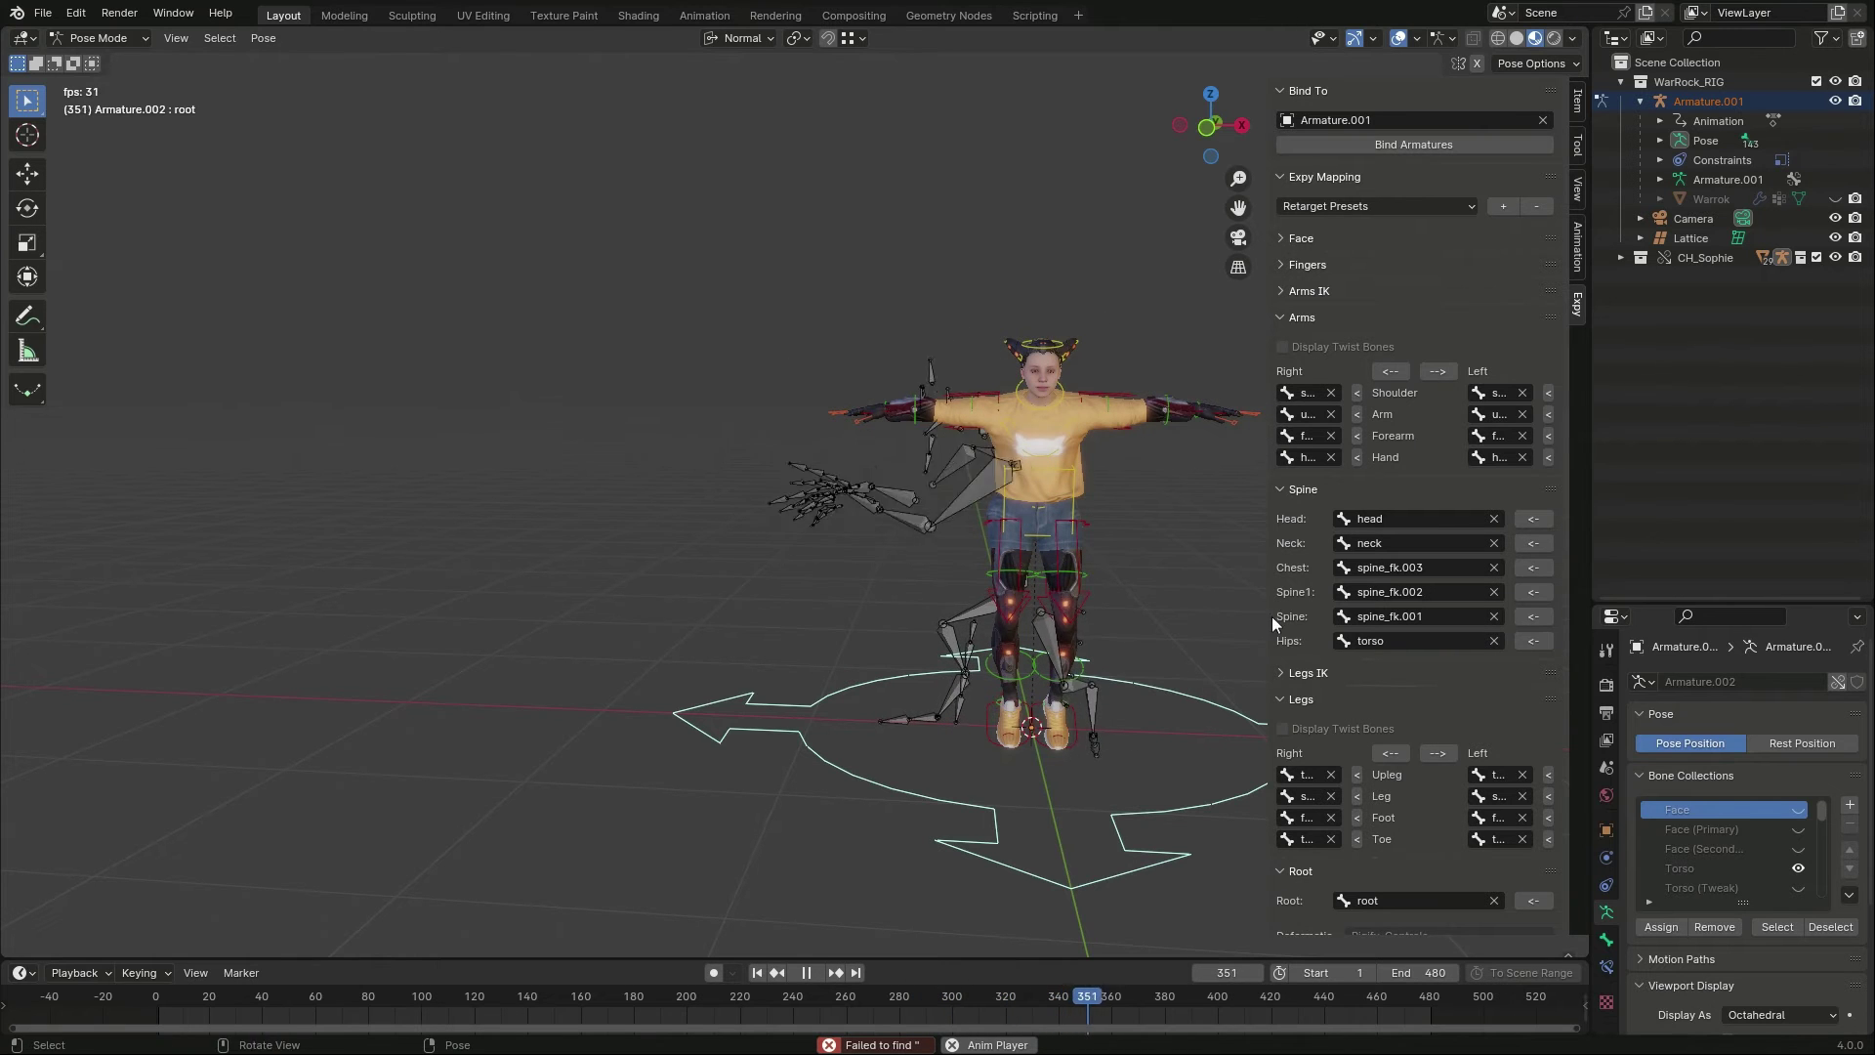
Step: Bind Sophie's rig to Armature.001 with Rigify_Controls as source and Mixamo as target
click(1443, 148)
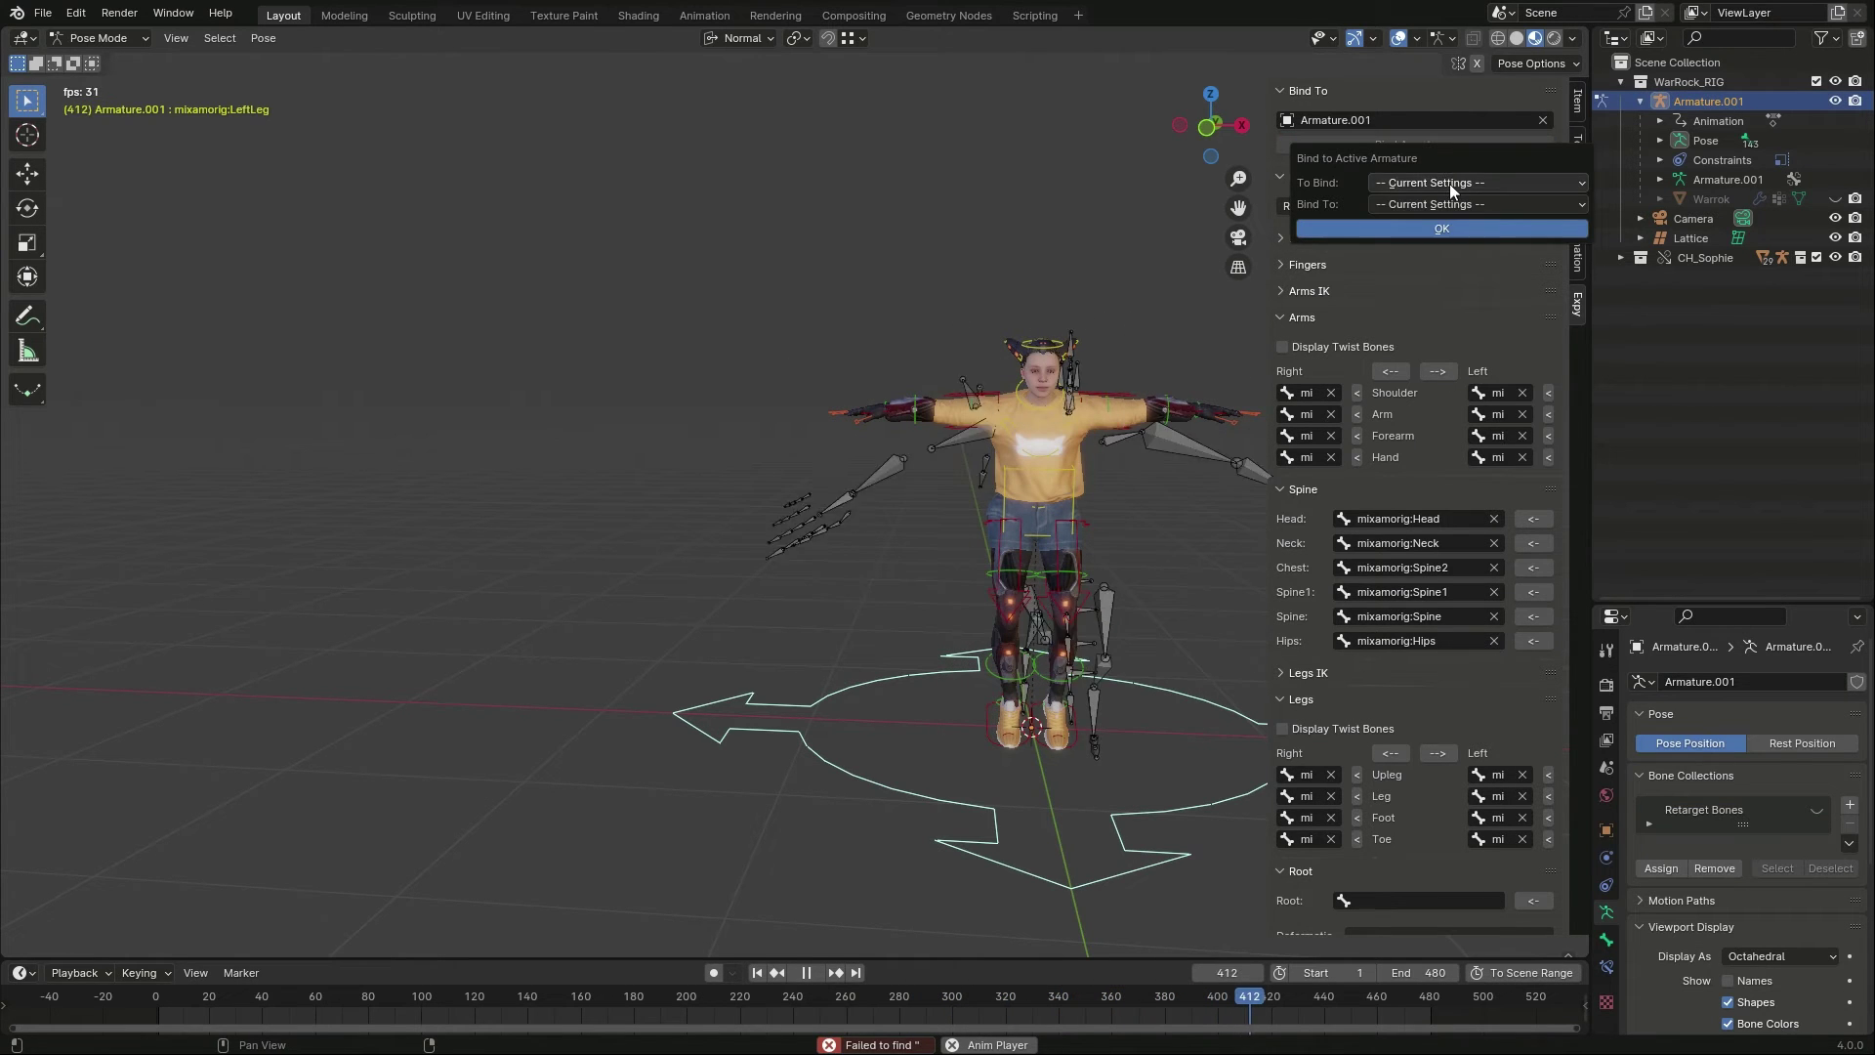
click(1449, 183)
click(1425, 398)
click(1406, 204)
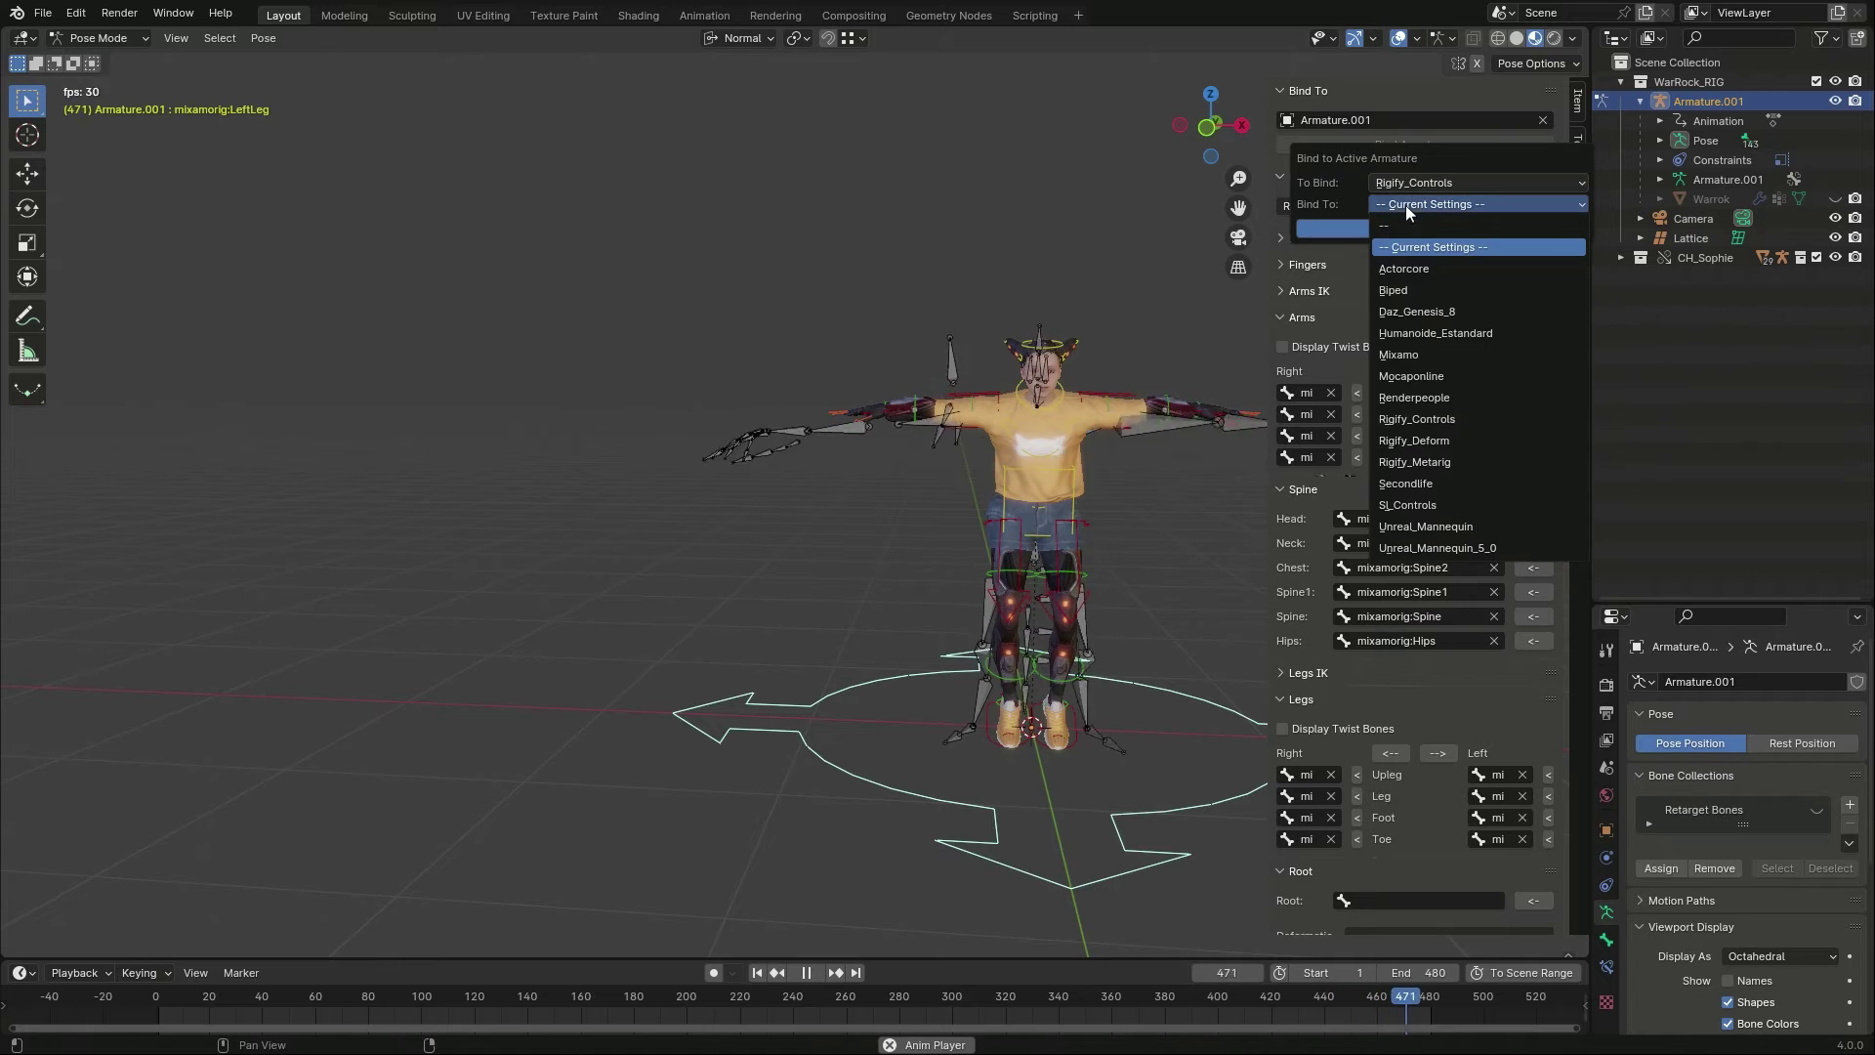
click(1418, 355)
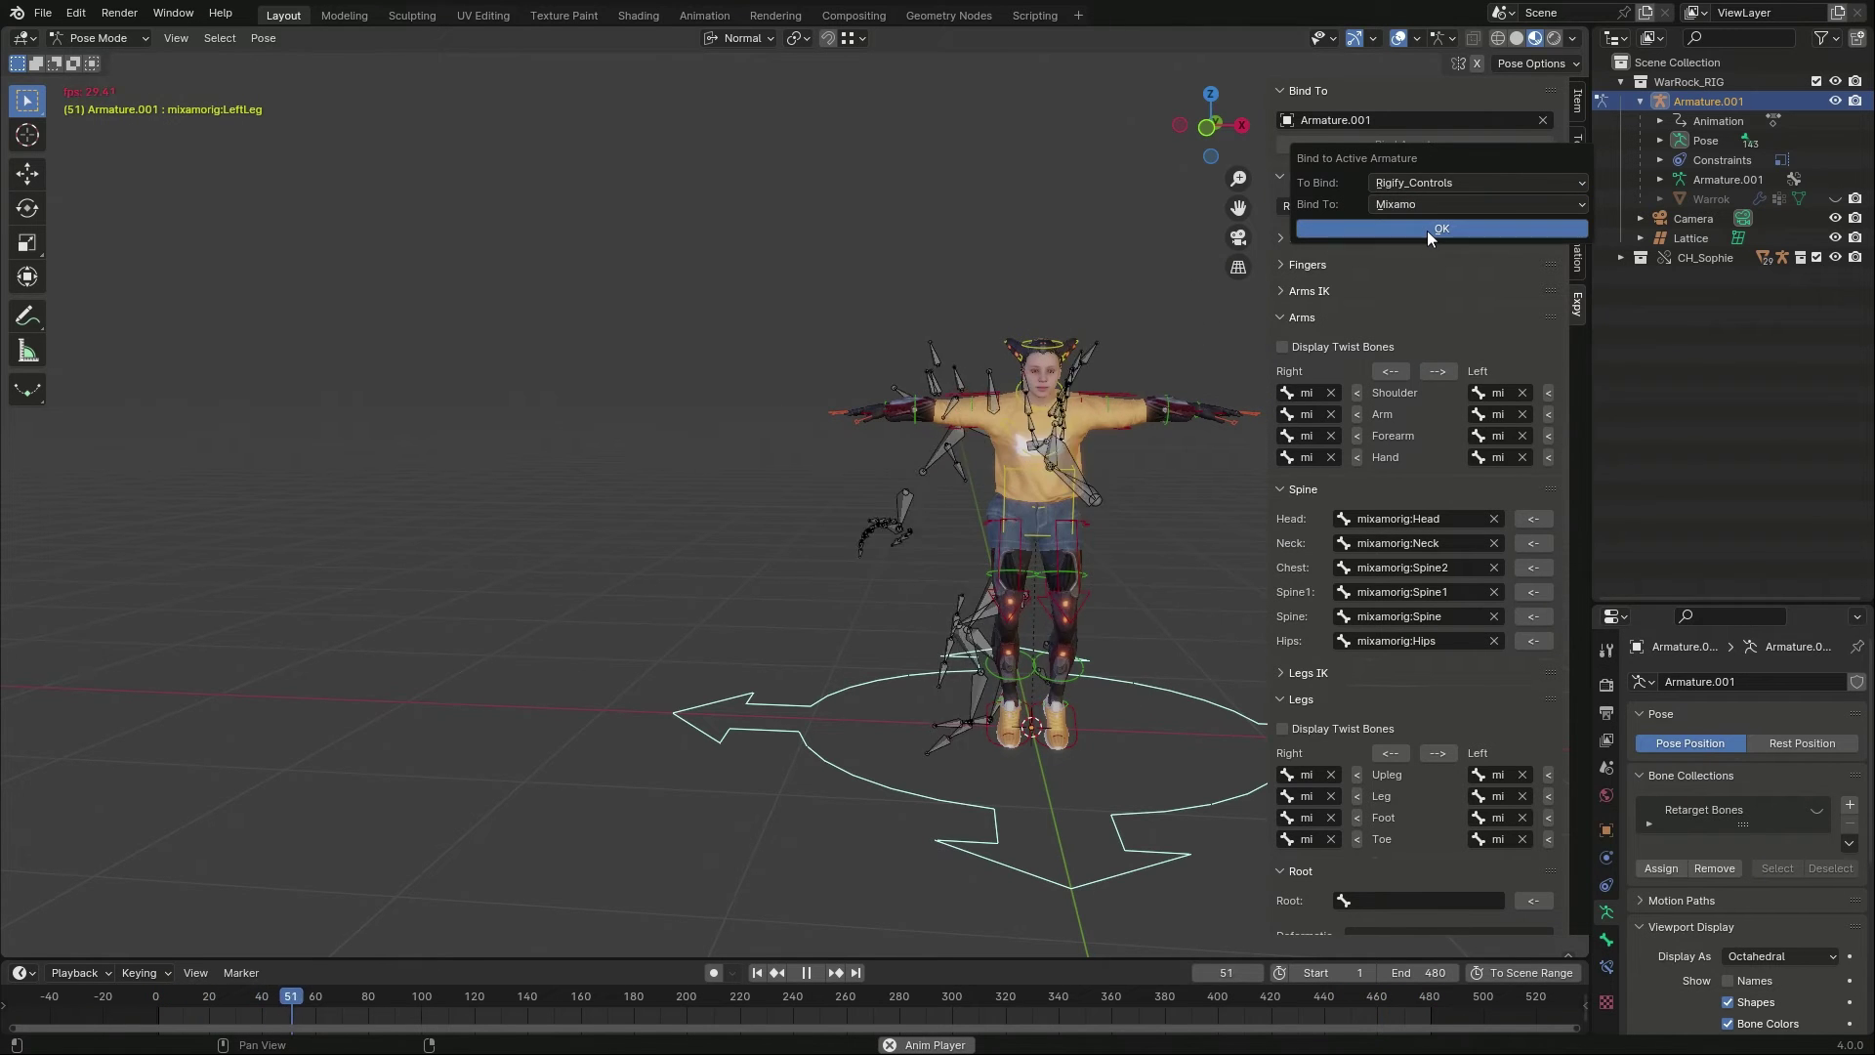
click(1427, 230)
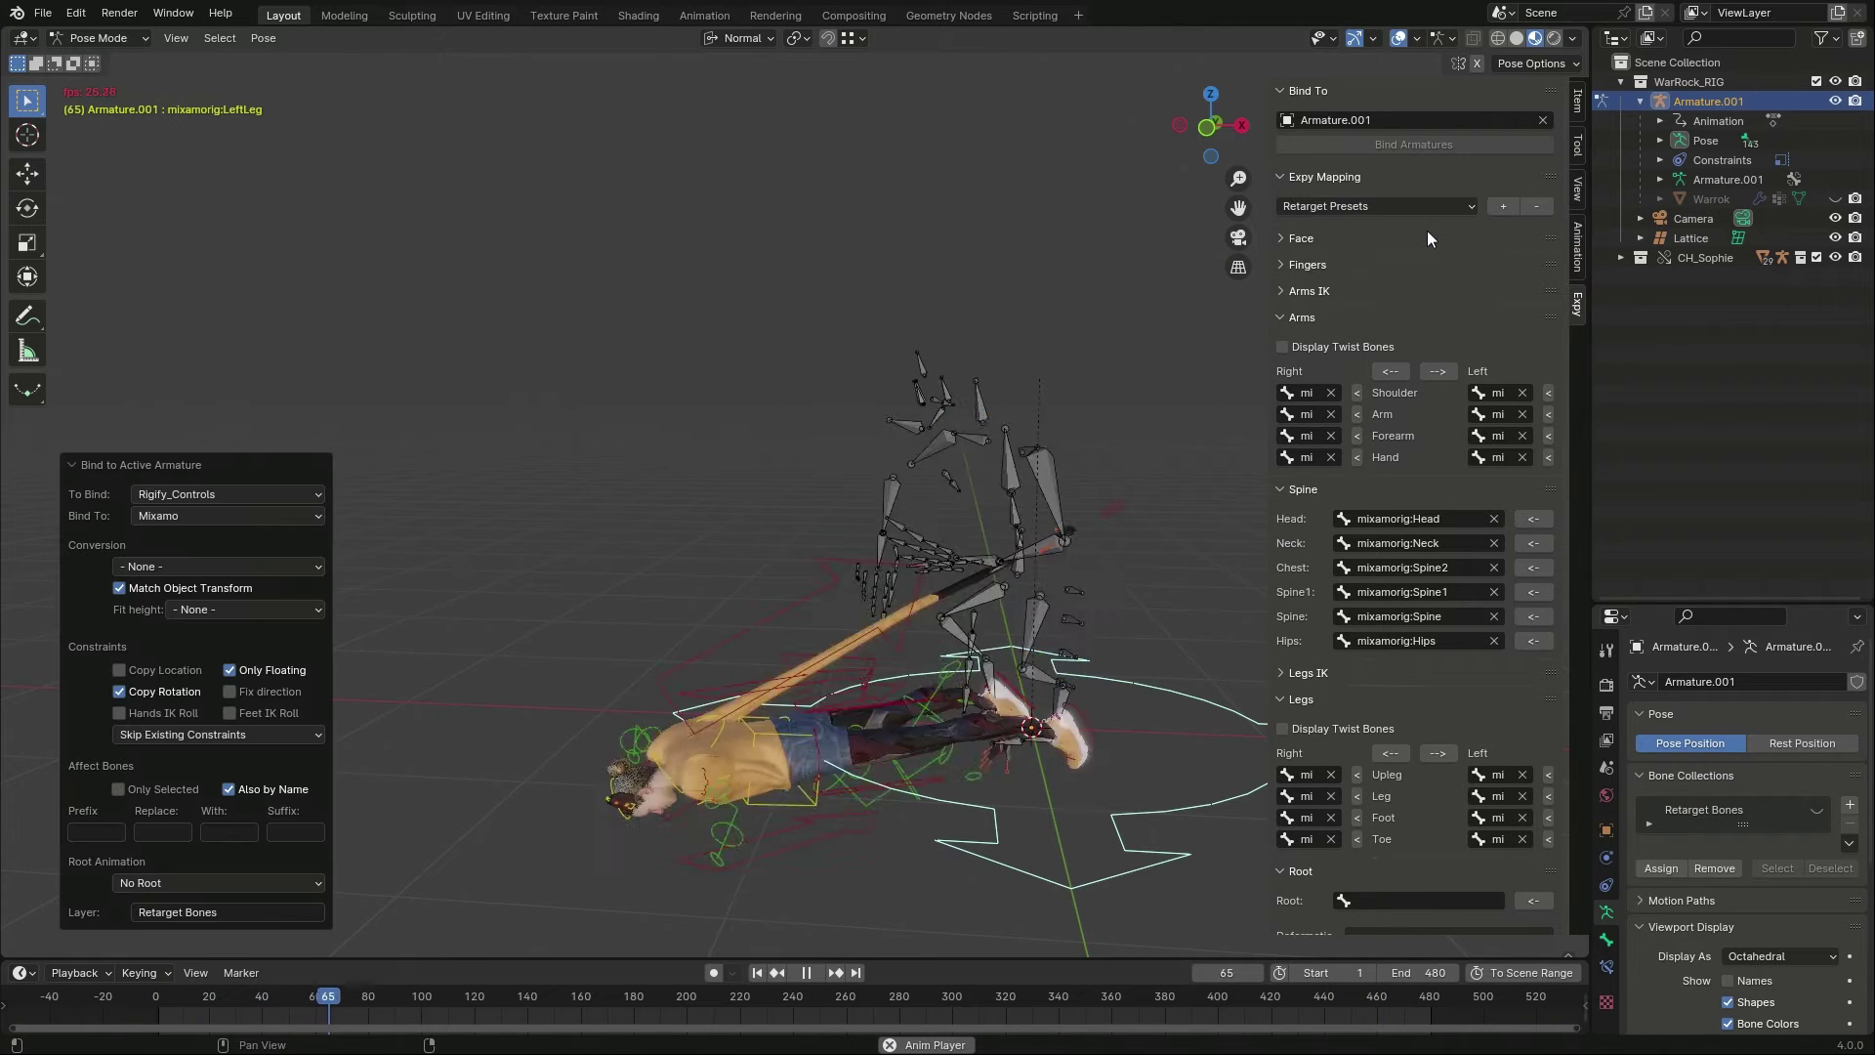
Step: Set conversion to 'Current Pose is target Rest Pose' and fit height to the head bone
click(180, 566)
click(174, 653)
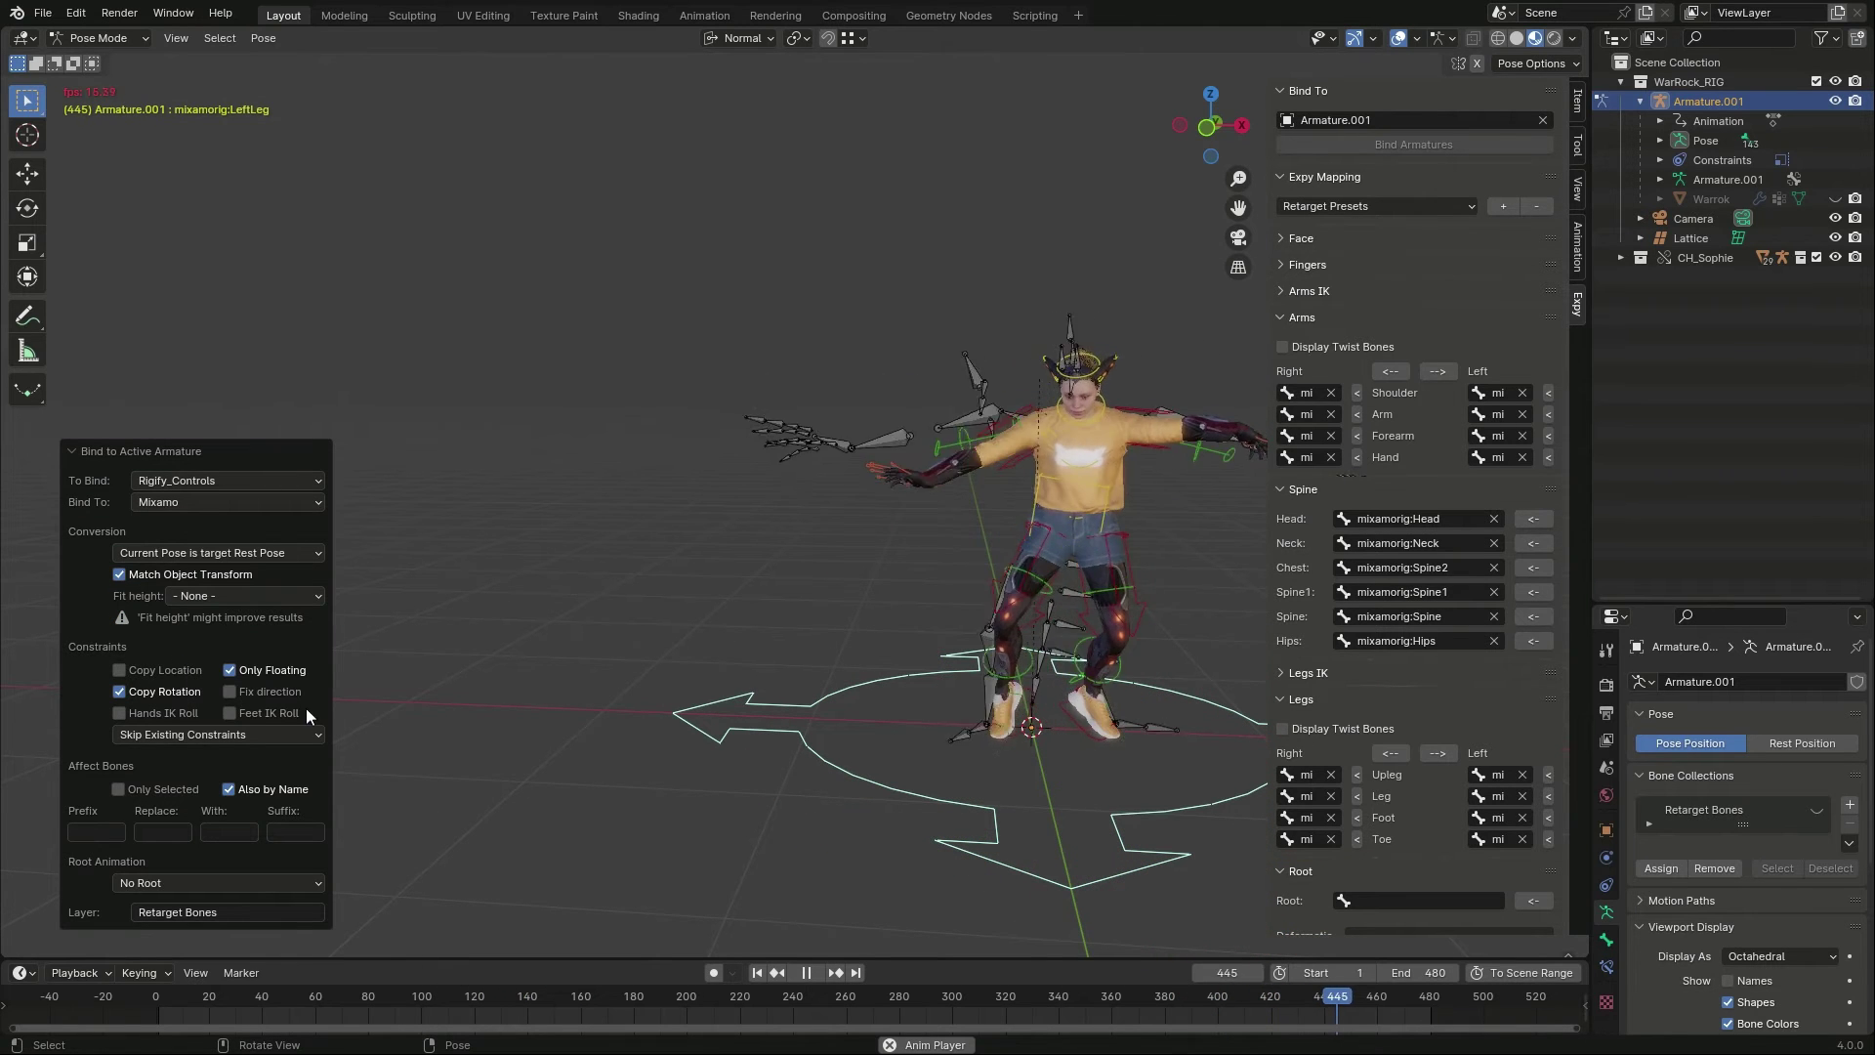
click(209, 595)
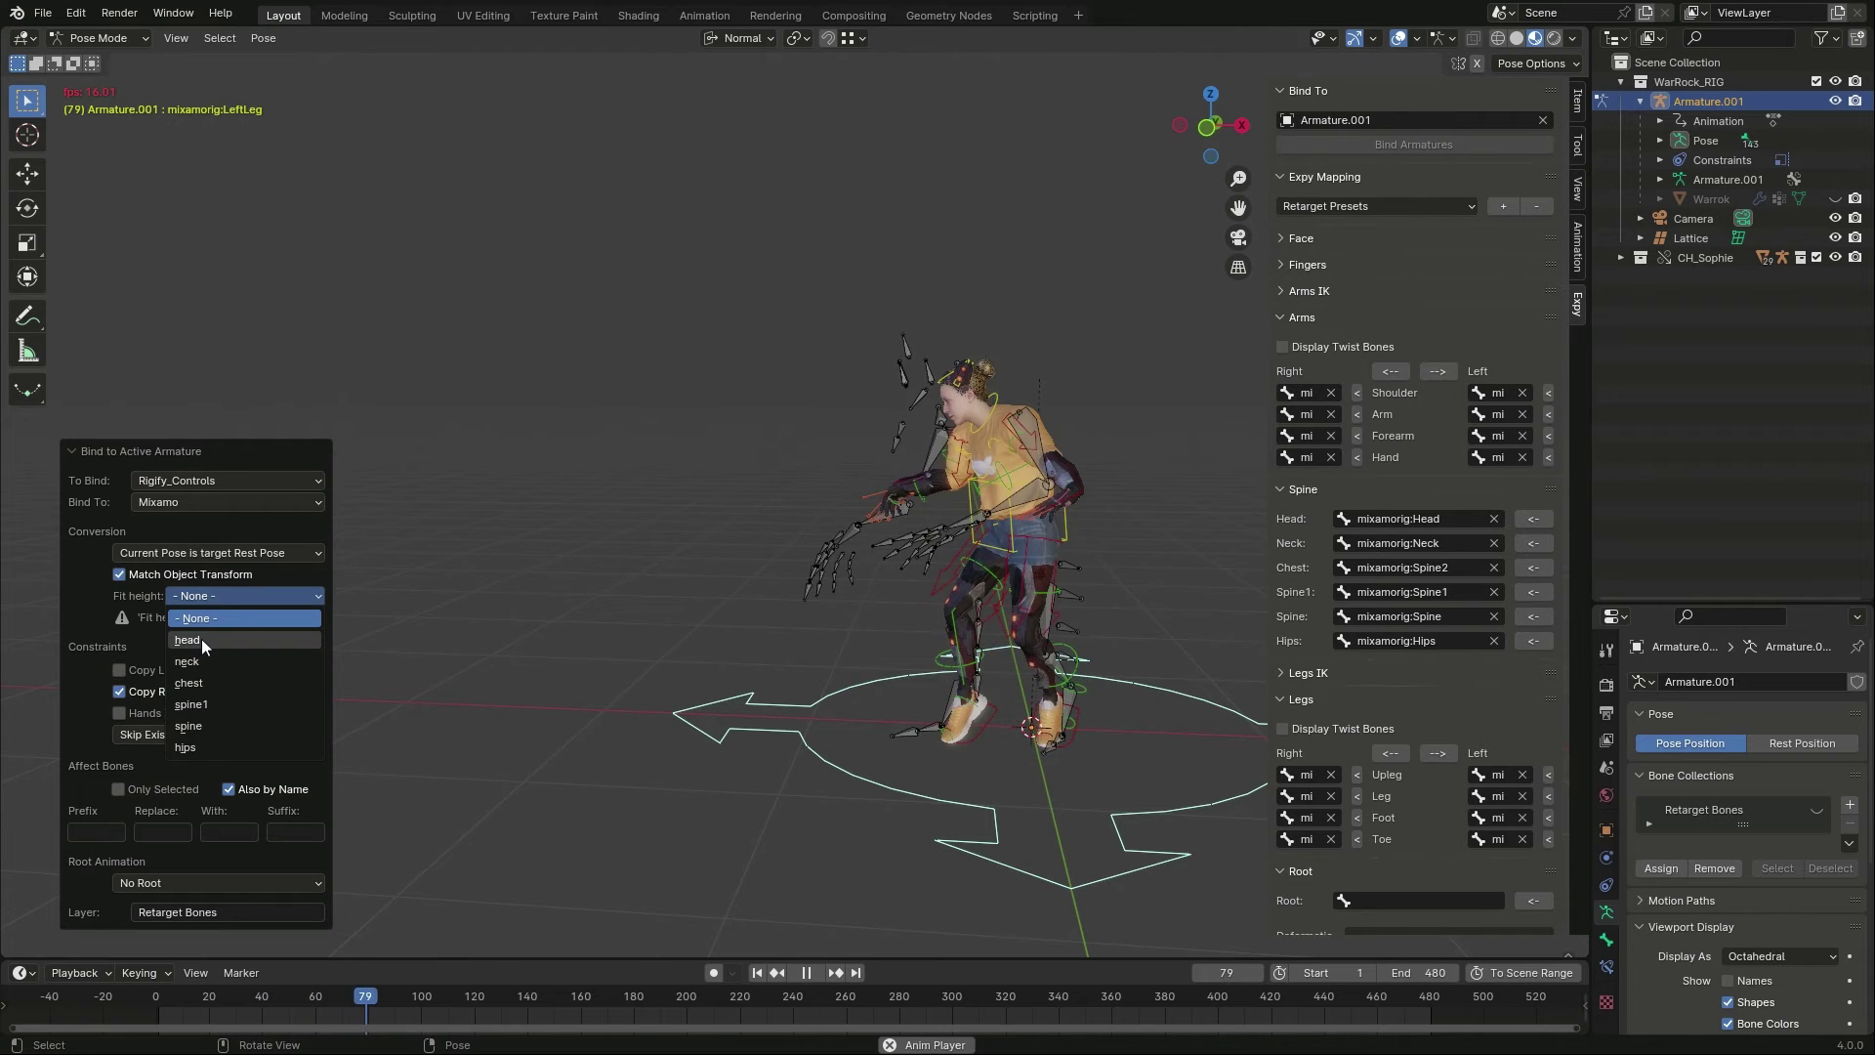
click(201, 638)
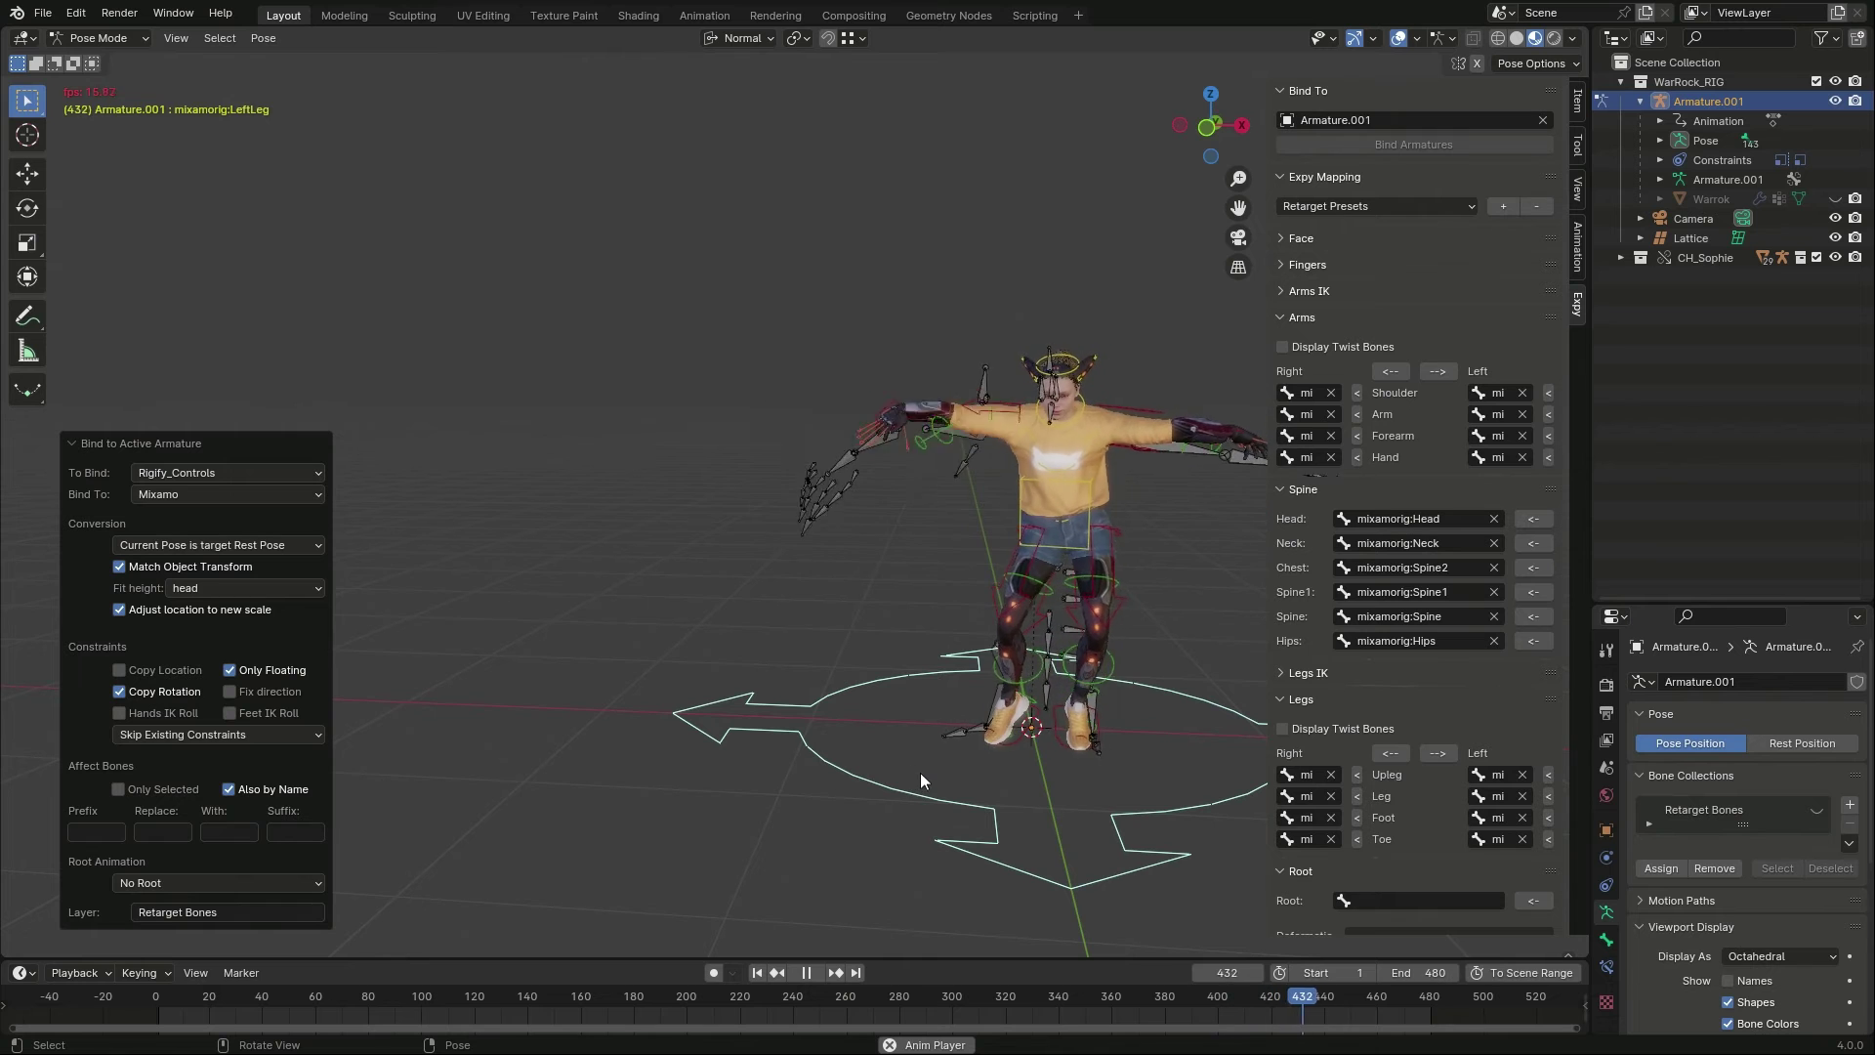
Step: Stop playback, test the IK-FK slider on the right hand IK control, then undo it
click(1078, 746)
click(1076, 741)
key(space)
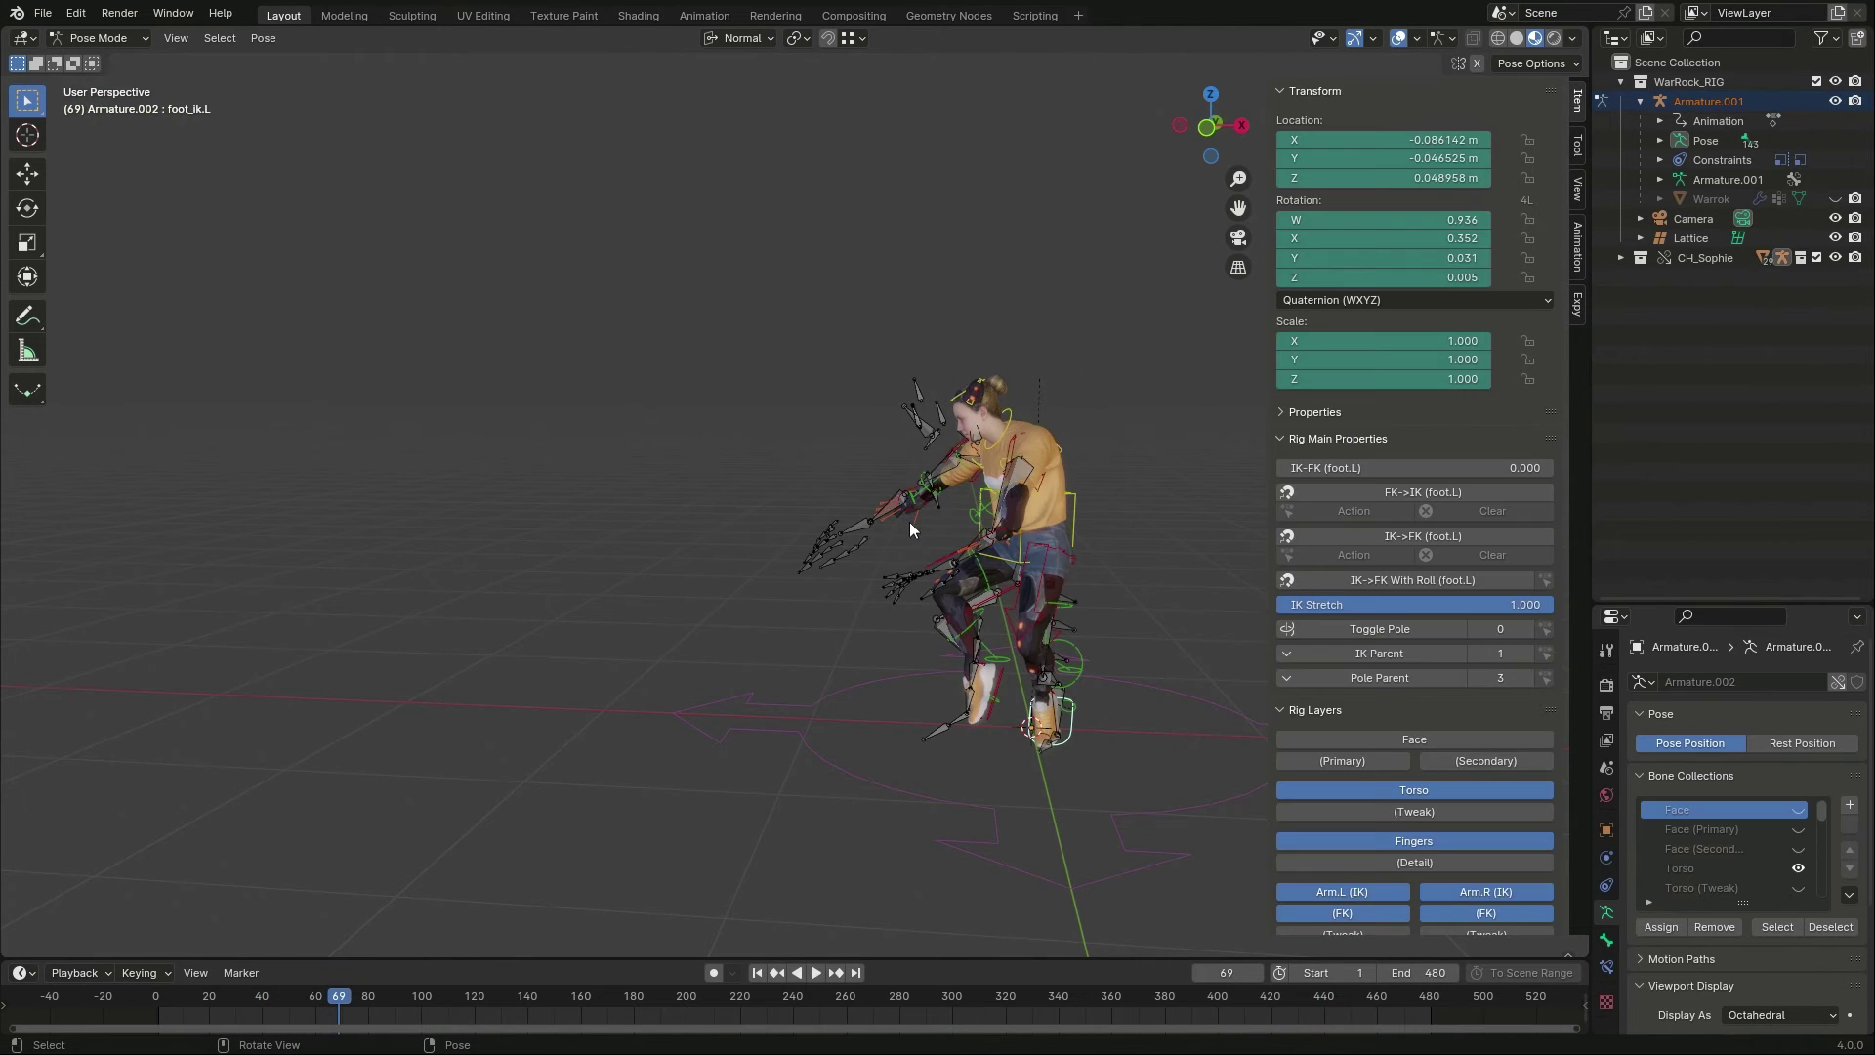
click(928, 508)
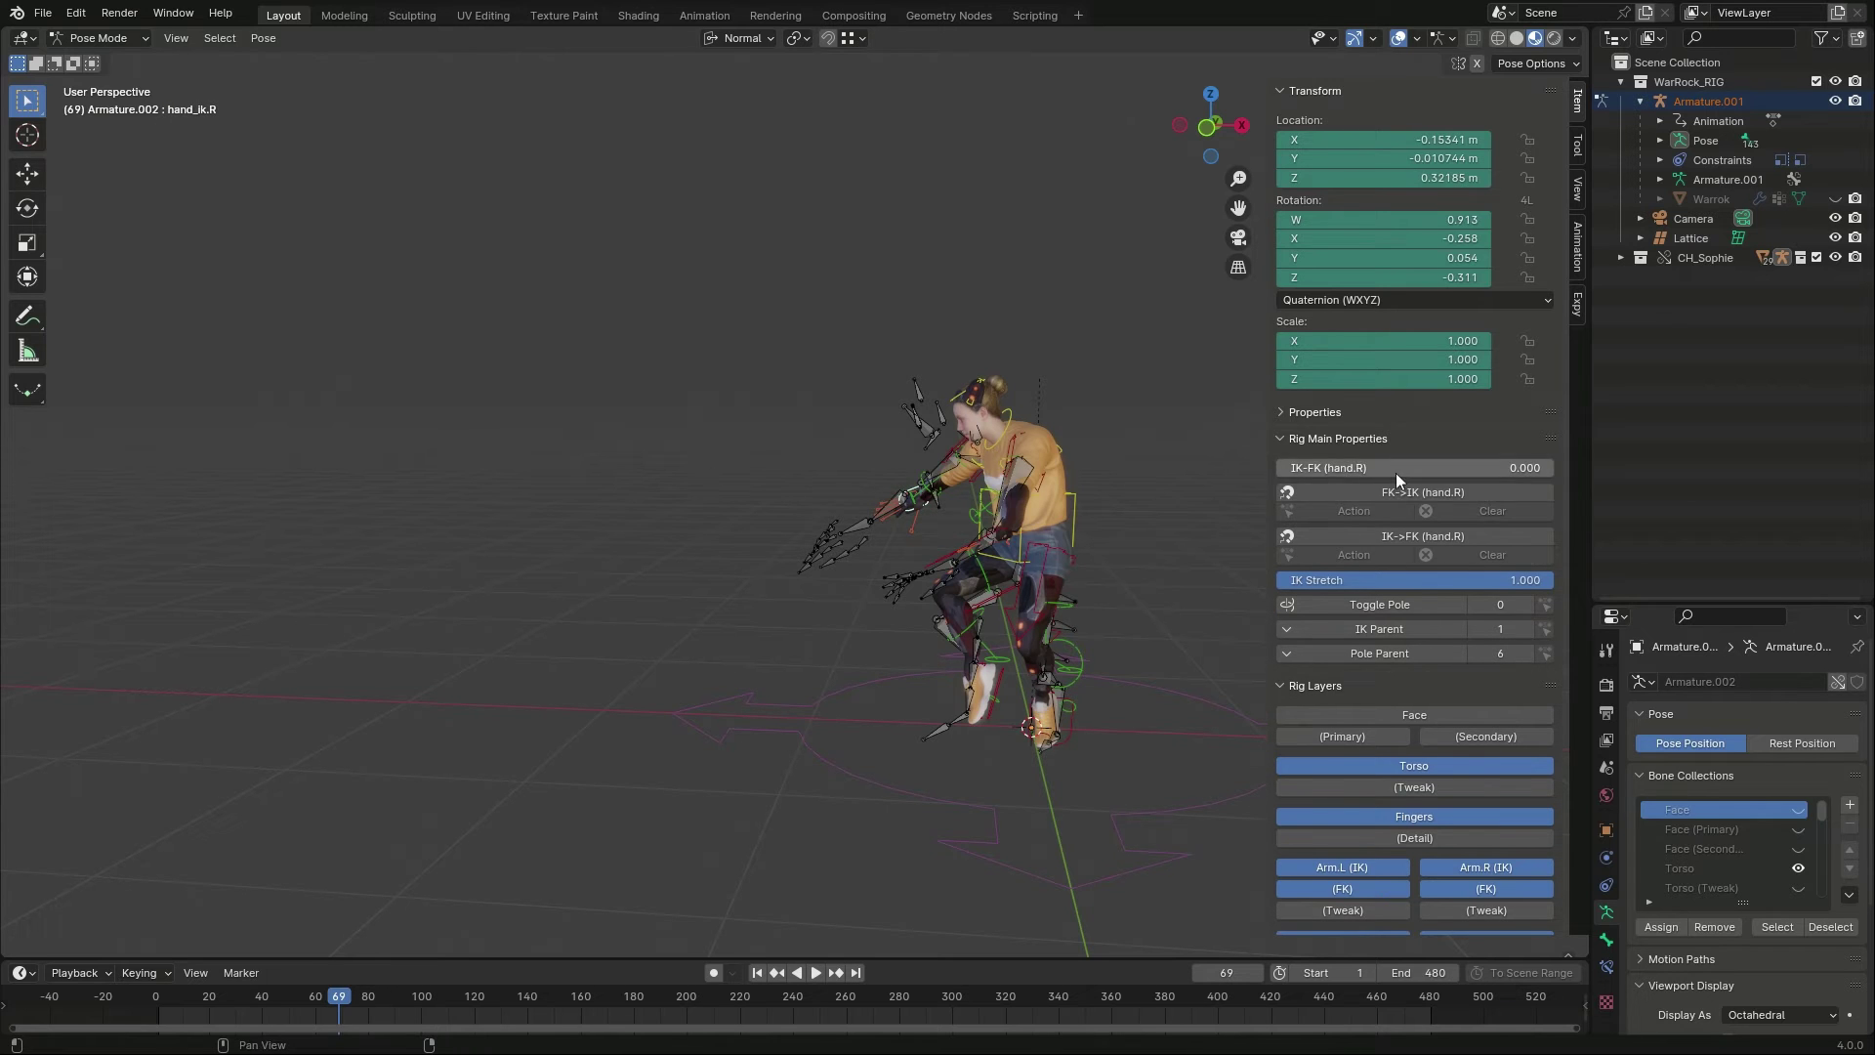
drag(1327, 471, 1324, 468)
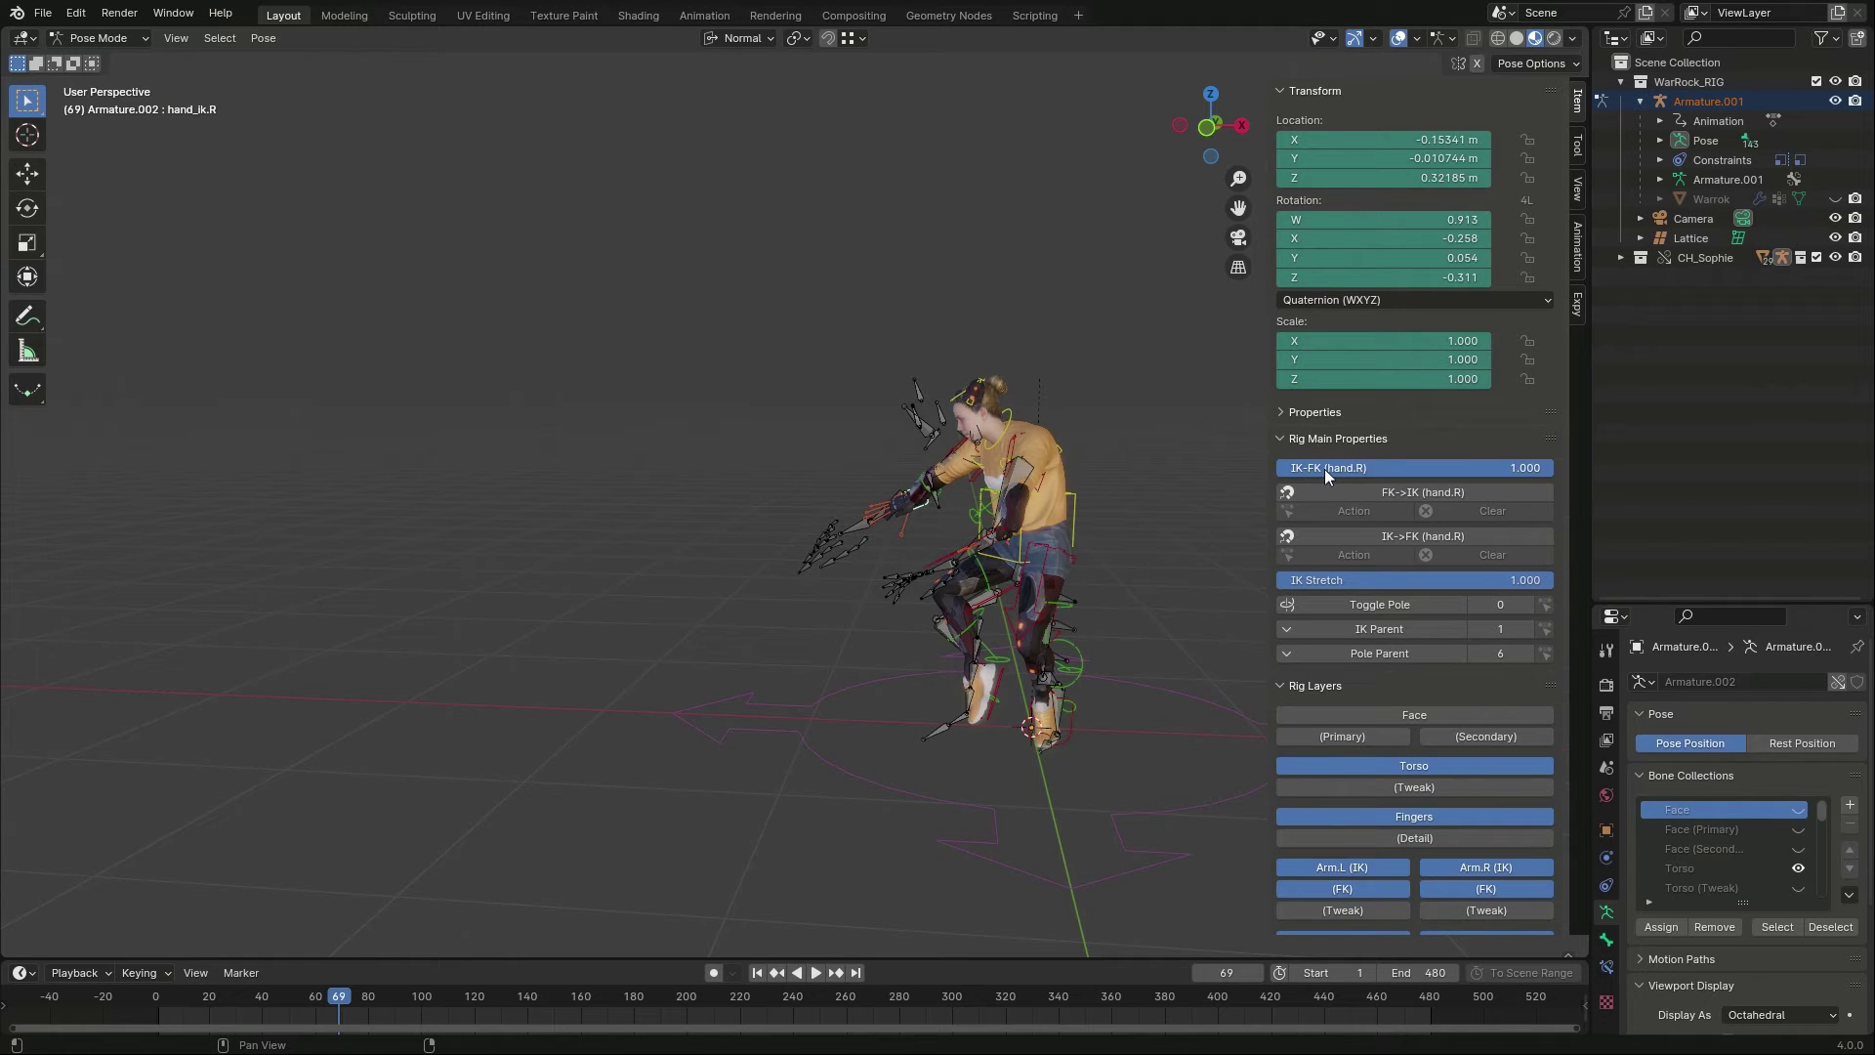
key(ctrl+z)
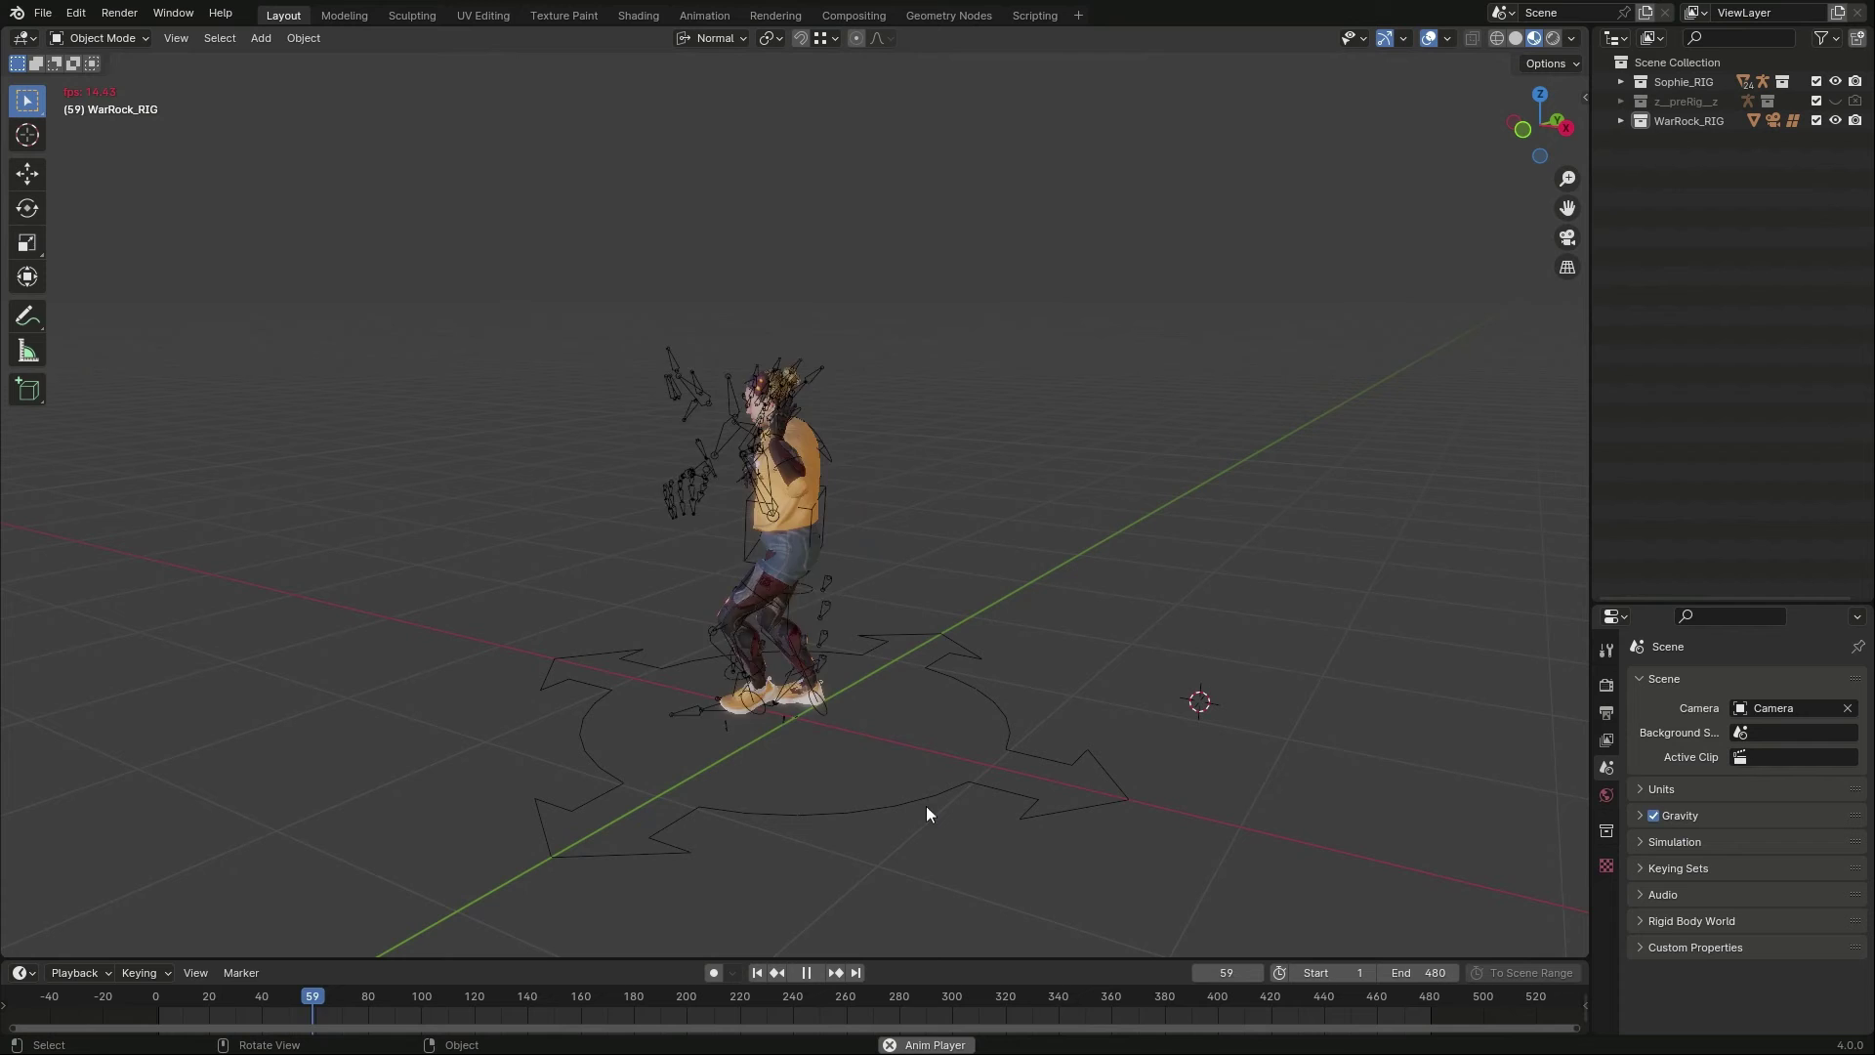
Step: Import the Talking.fbx and Punching.fbx motion files via FBX import
click(44, 14)
mouse_move(88, 289)
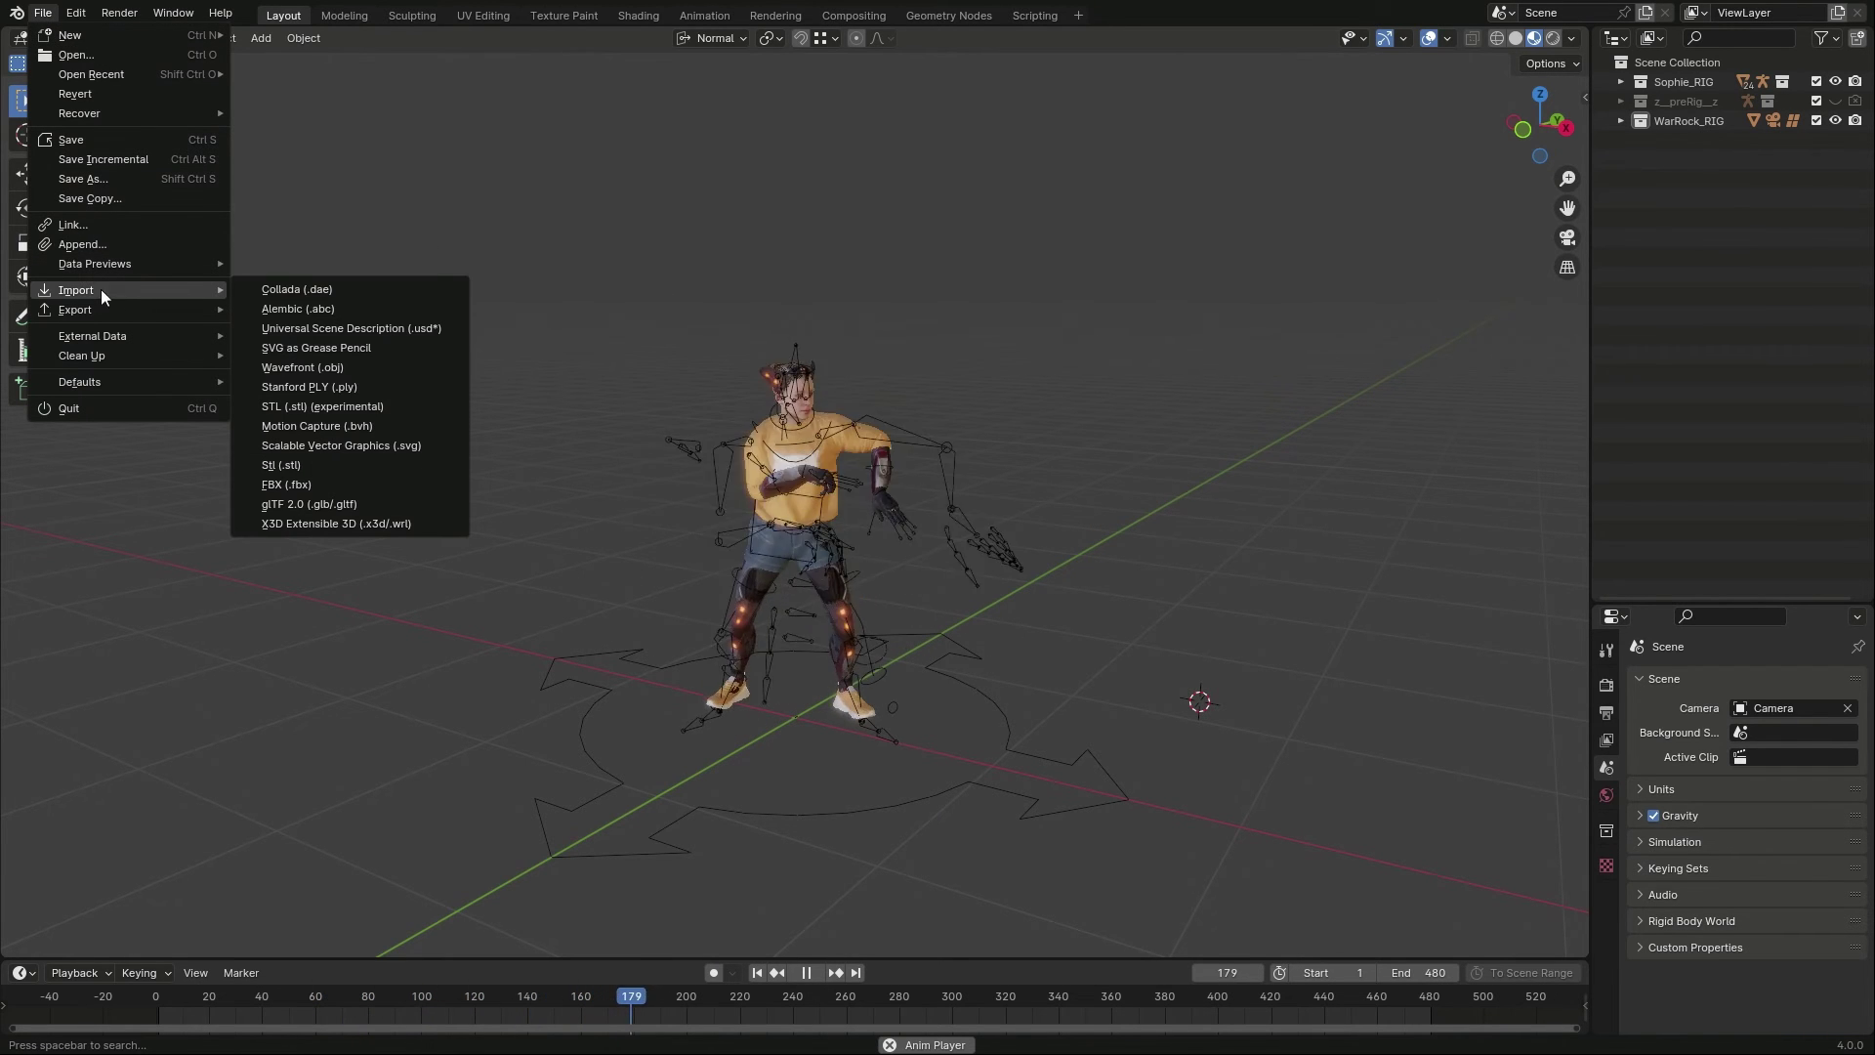
click(289, 484)
key(a)
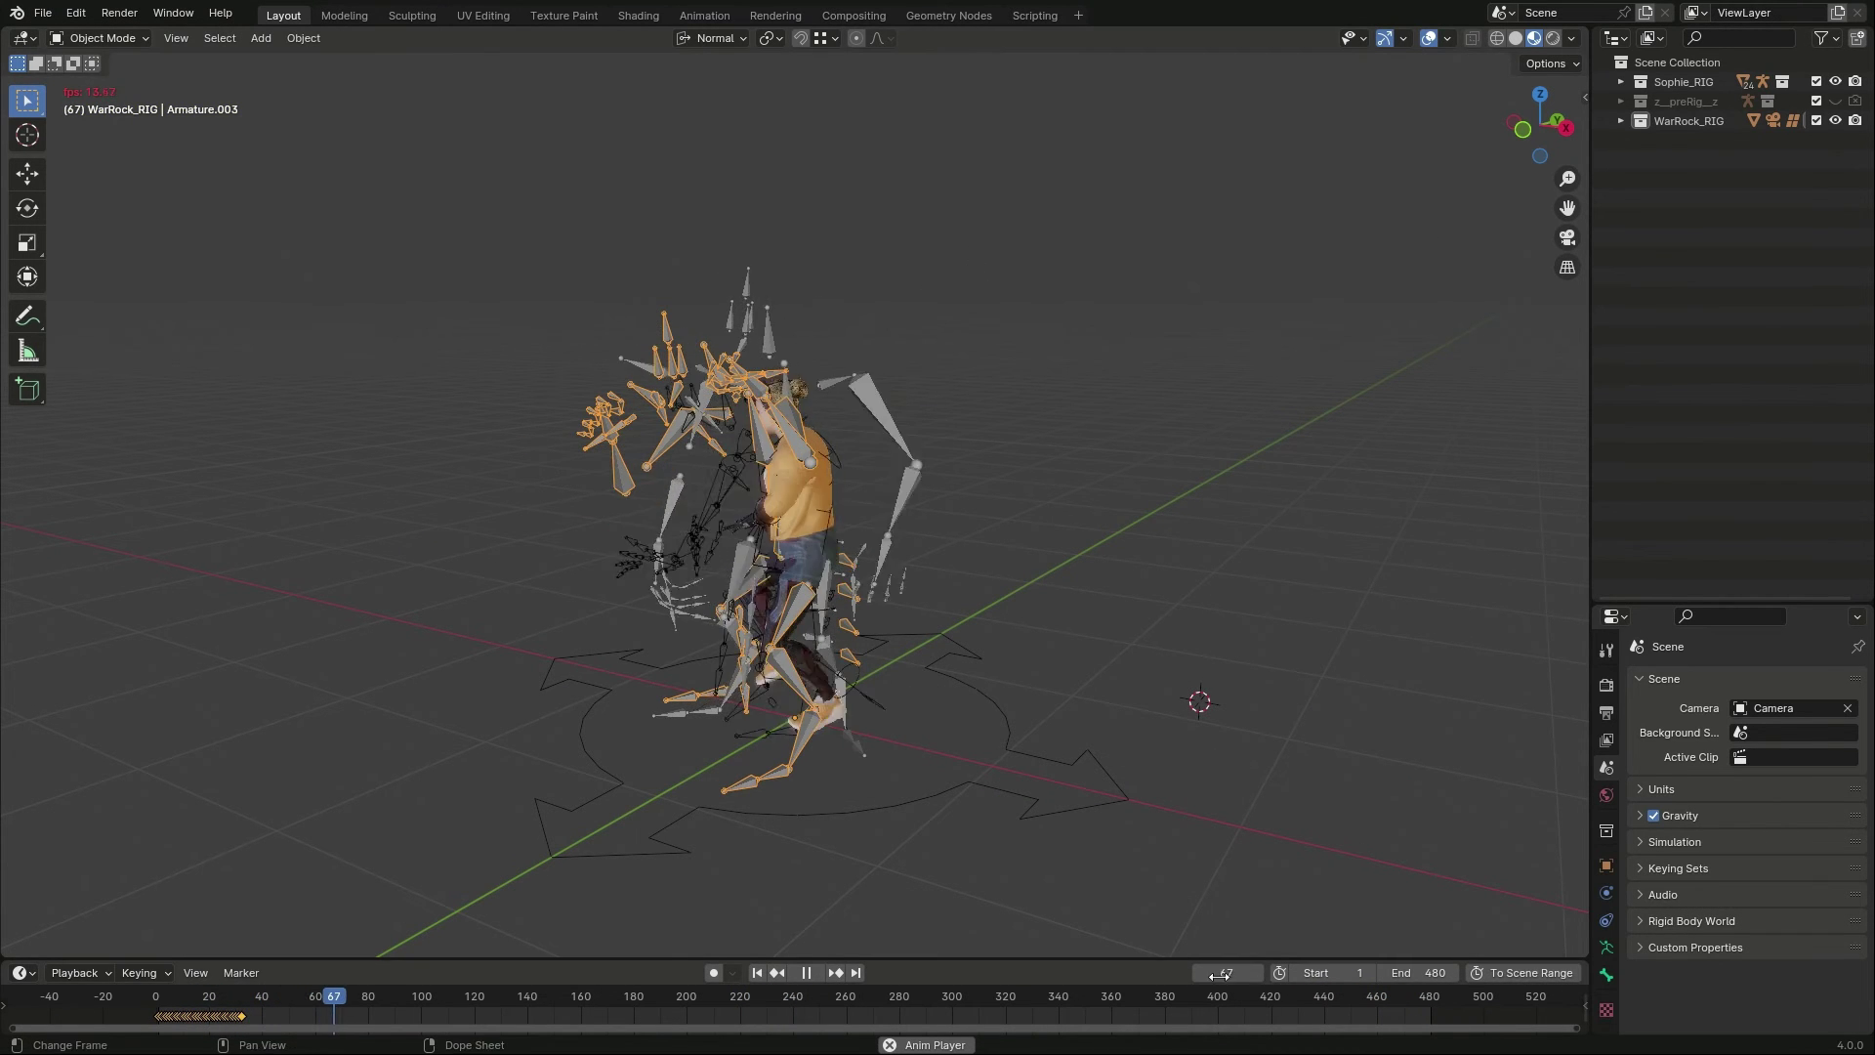
Step: Delete the imported Armature.003 and select the character rig's root control
key(x)
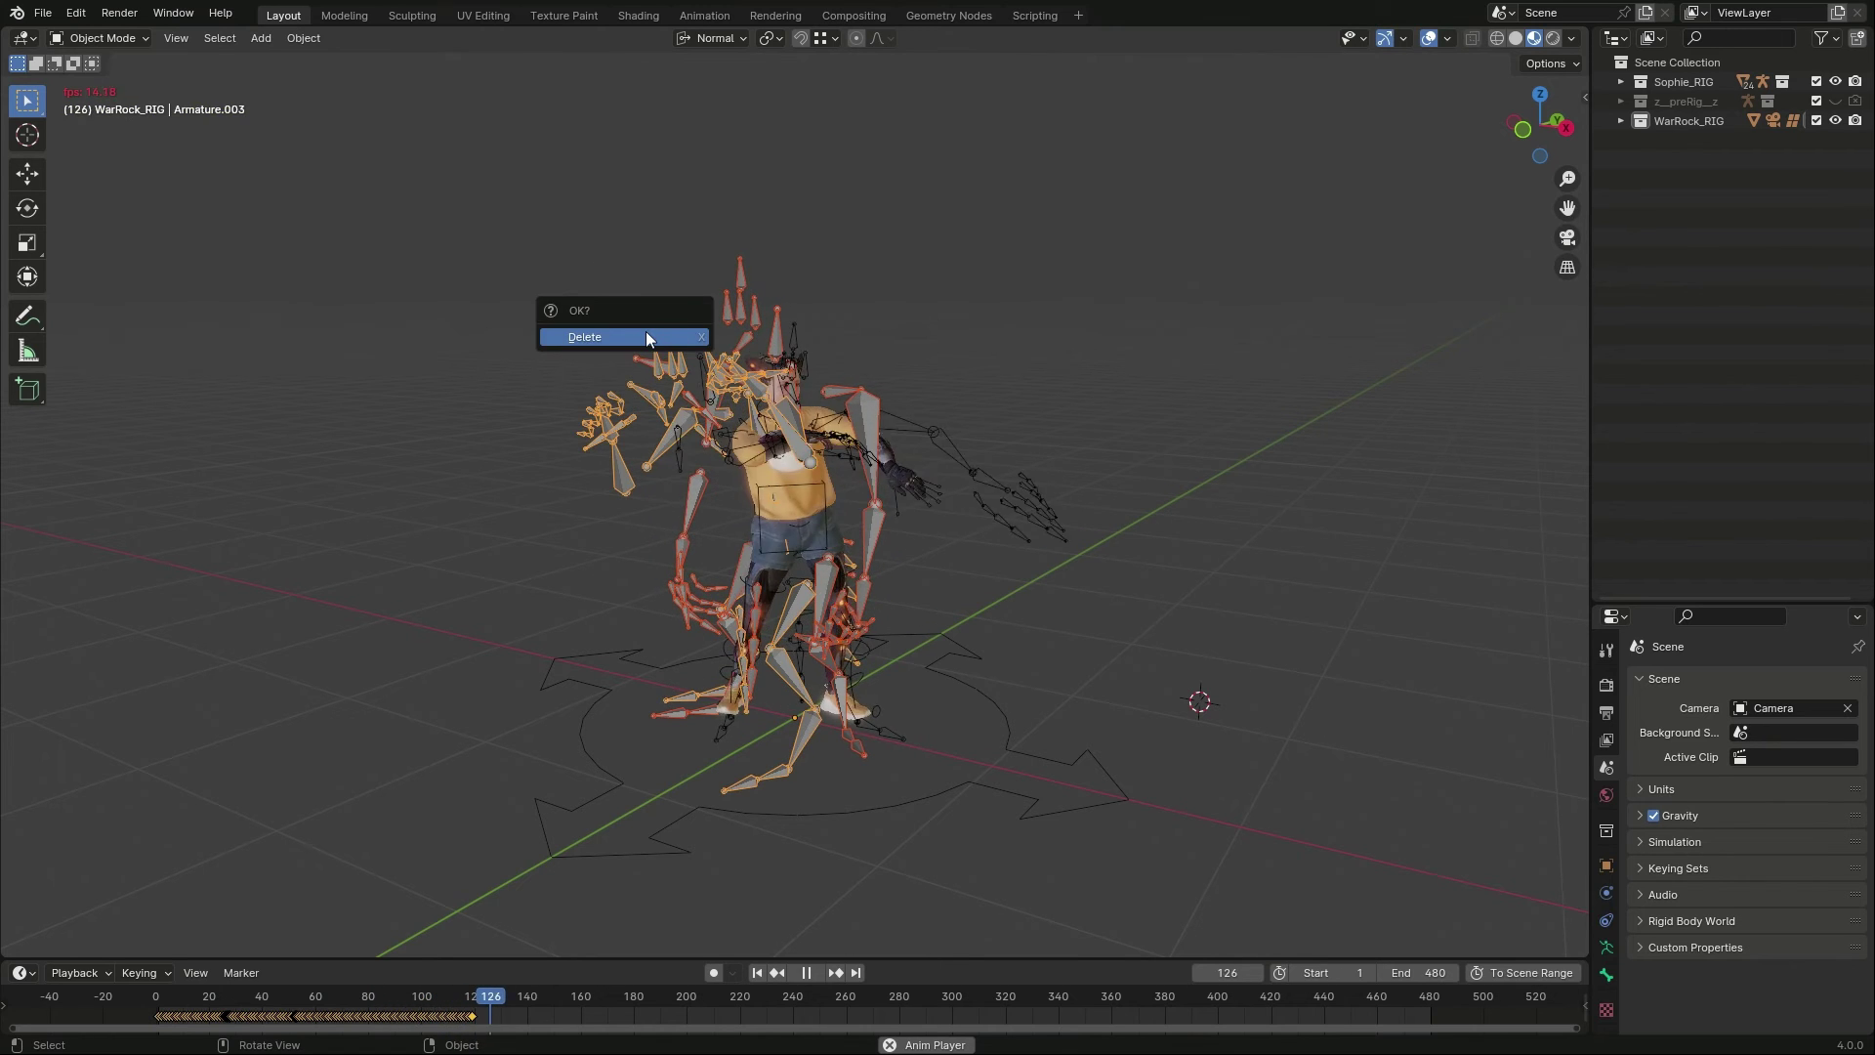
click(647, 337)
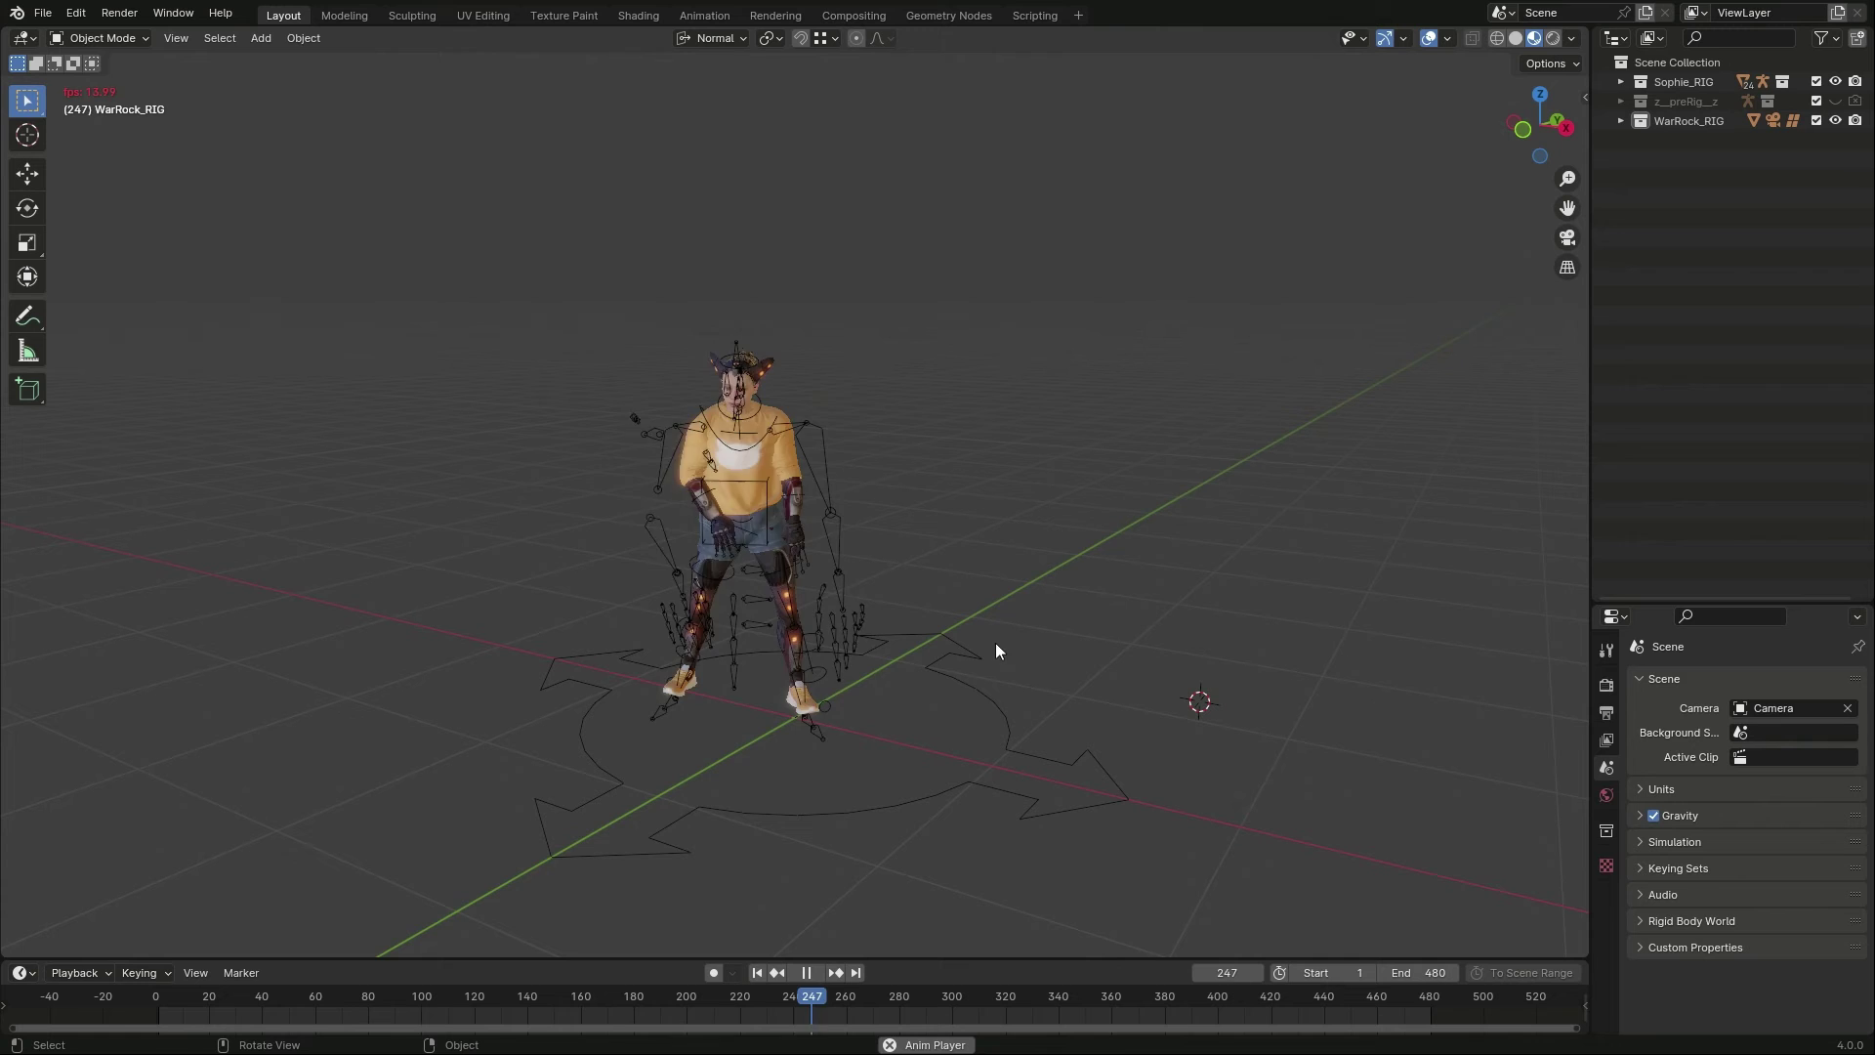
click(963, 658)
Step: In Pose Mode, bake Armature.001's constrained motion into a new Armature action, clearing constraints
key(ctrl+Tab)
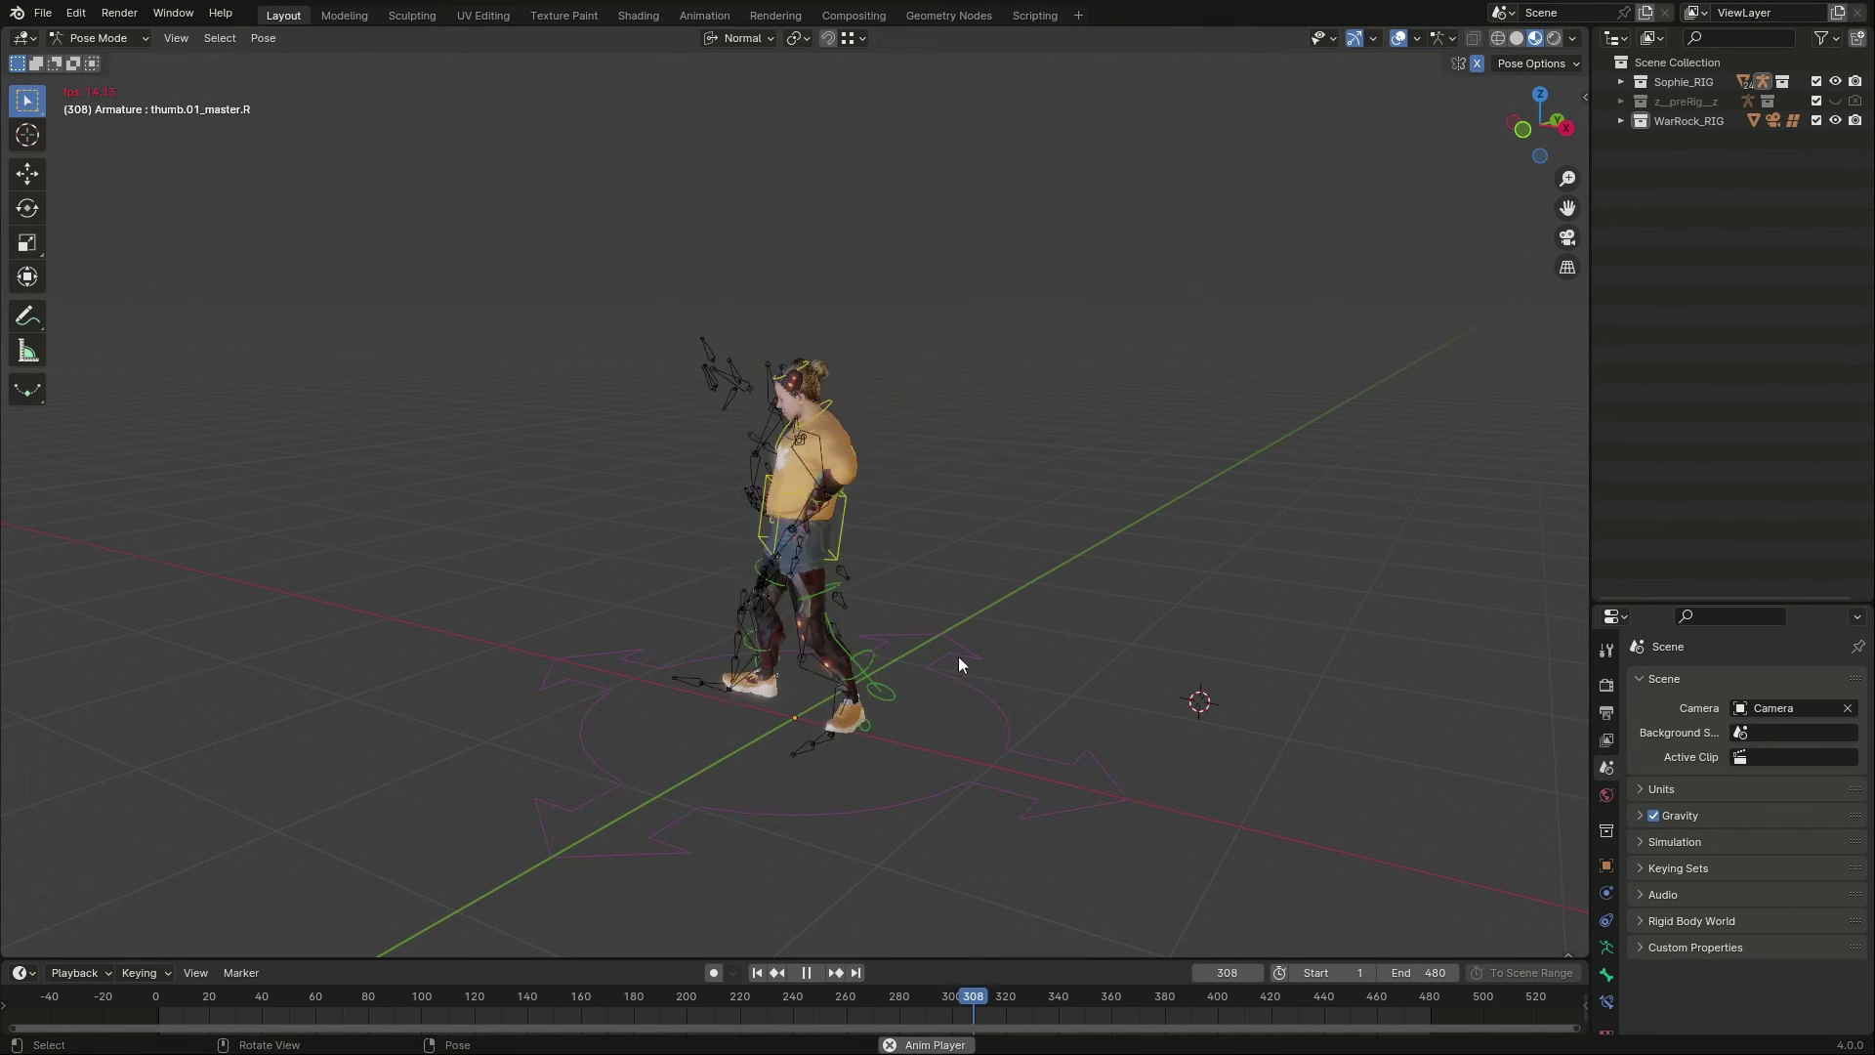
right_click(368, 528)
mouse_move(369, 525)
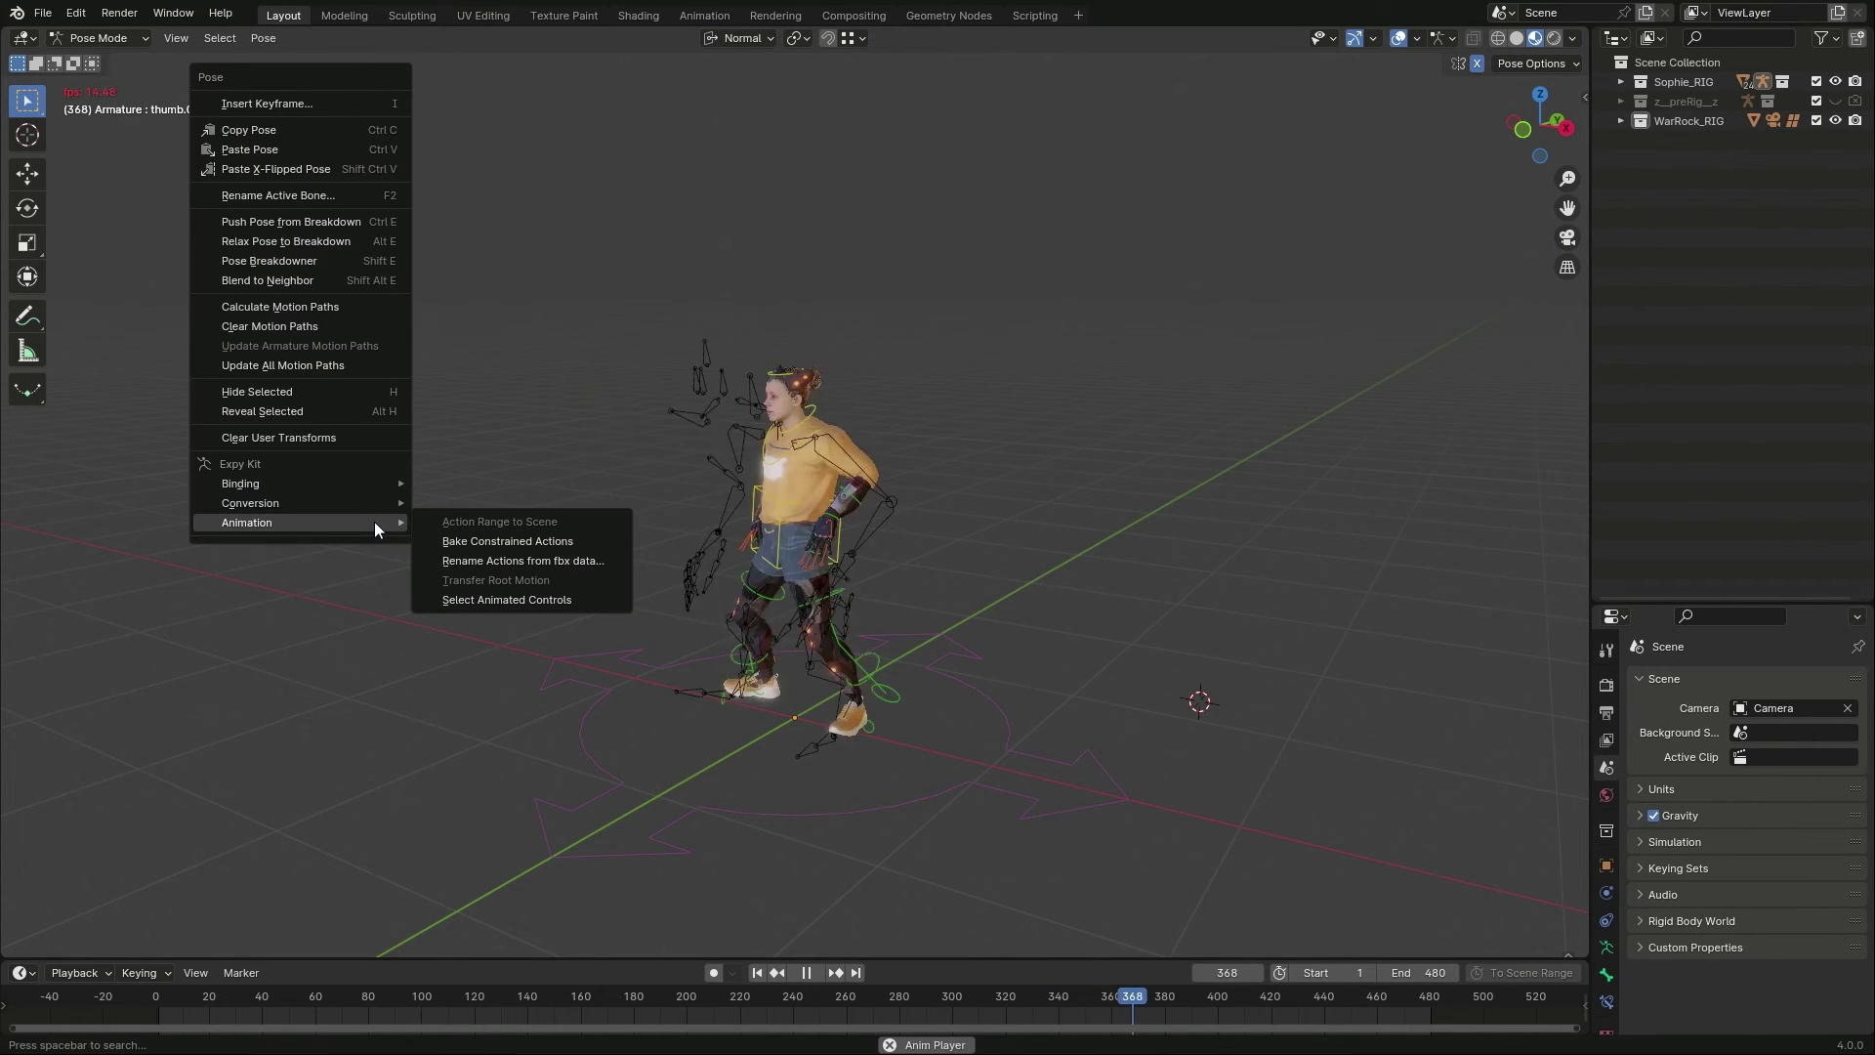
click(502, 540)
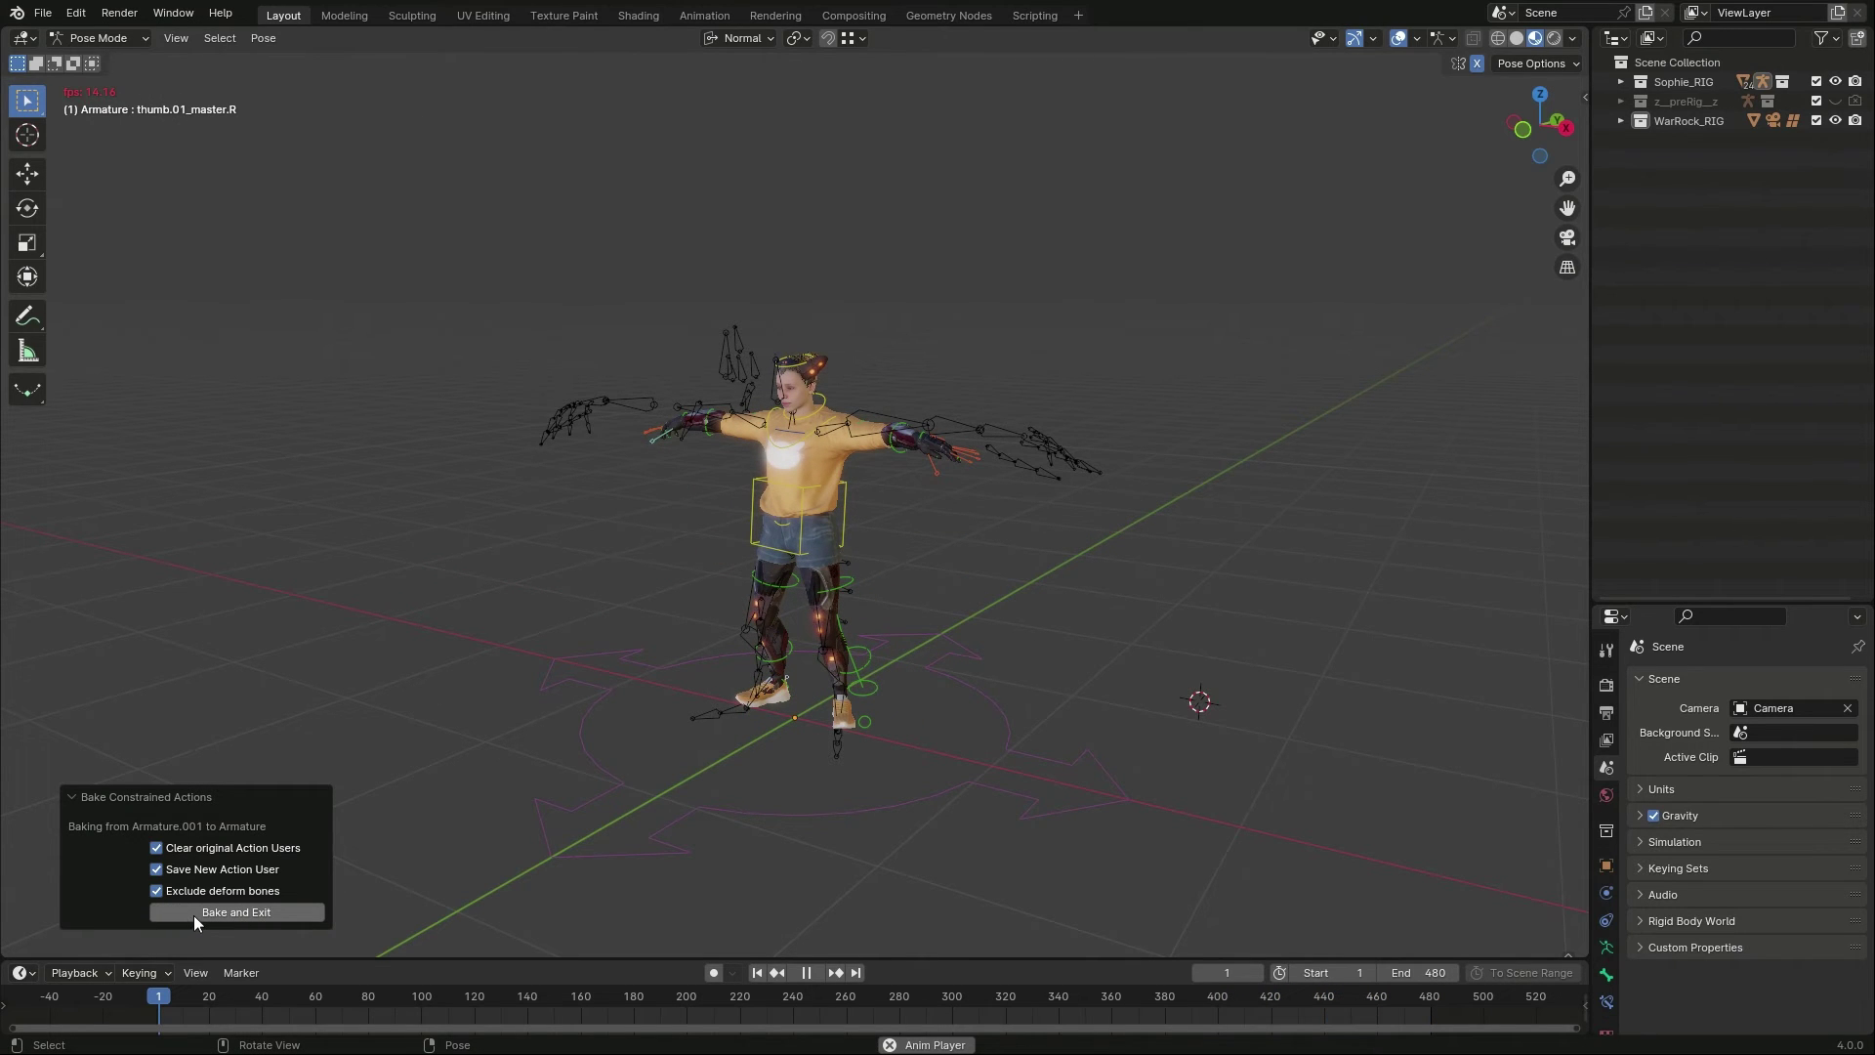
click(254, 912)
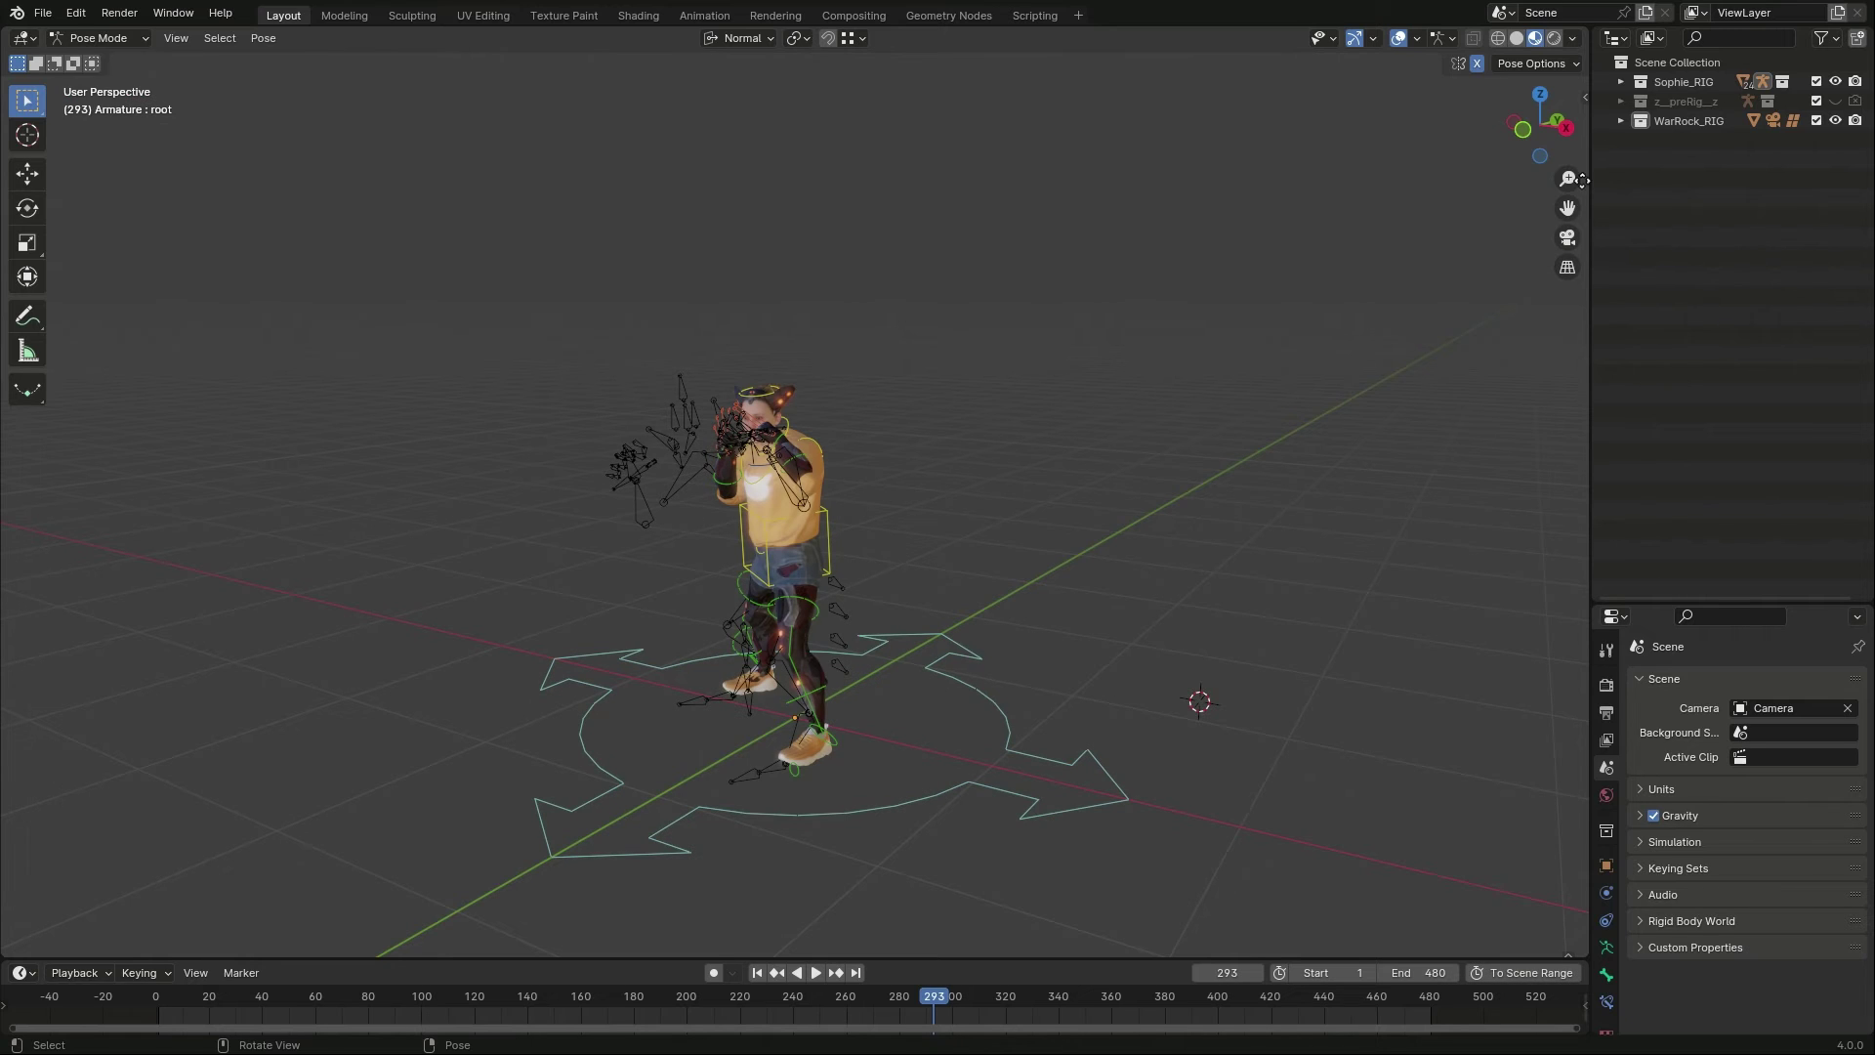
Step: Delete the WarRock_RIG collection hierarchy and play the baked animation from frame 1
right_click(1680, 120)
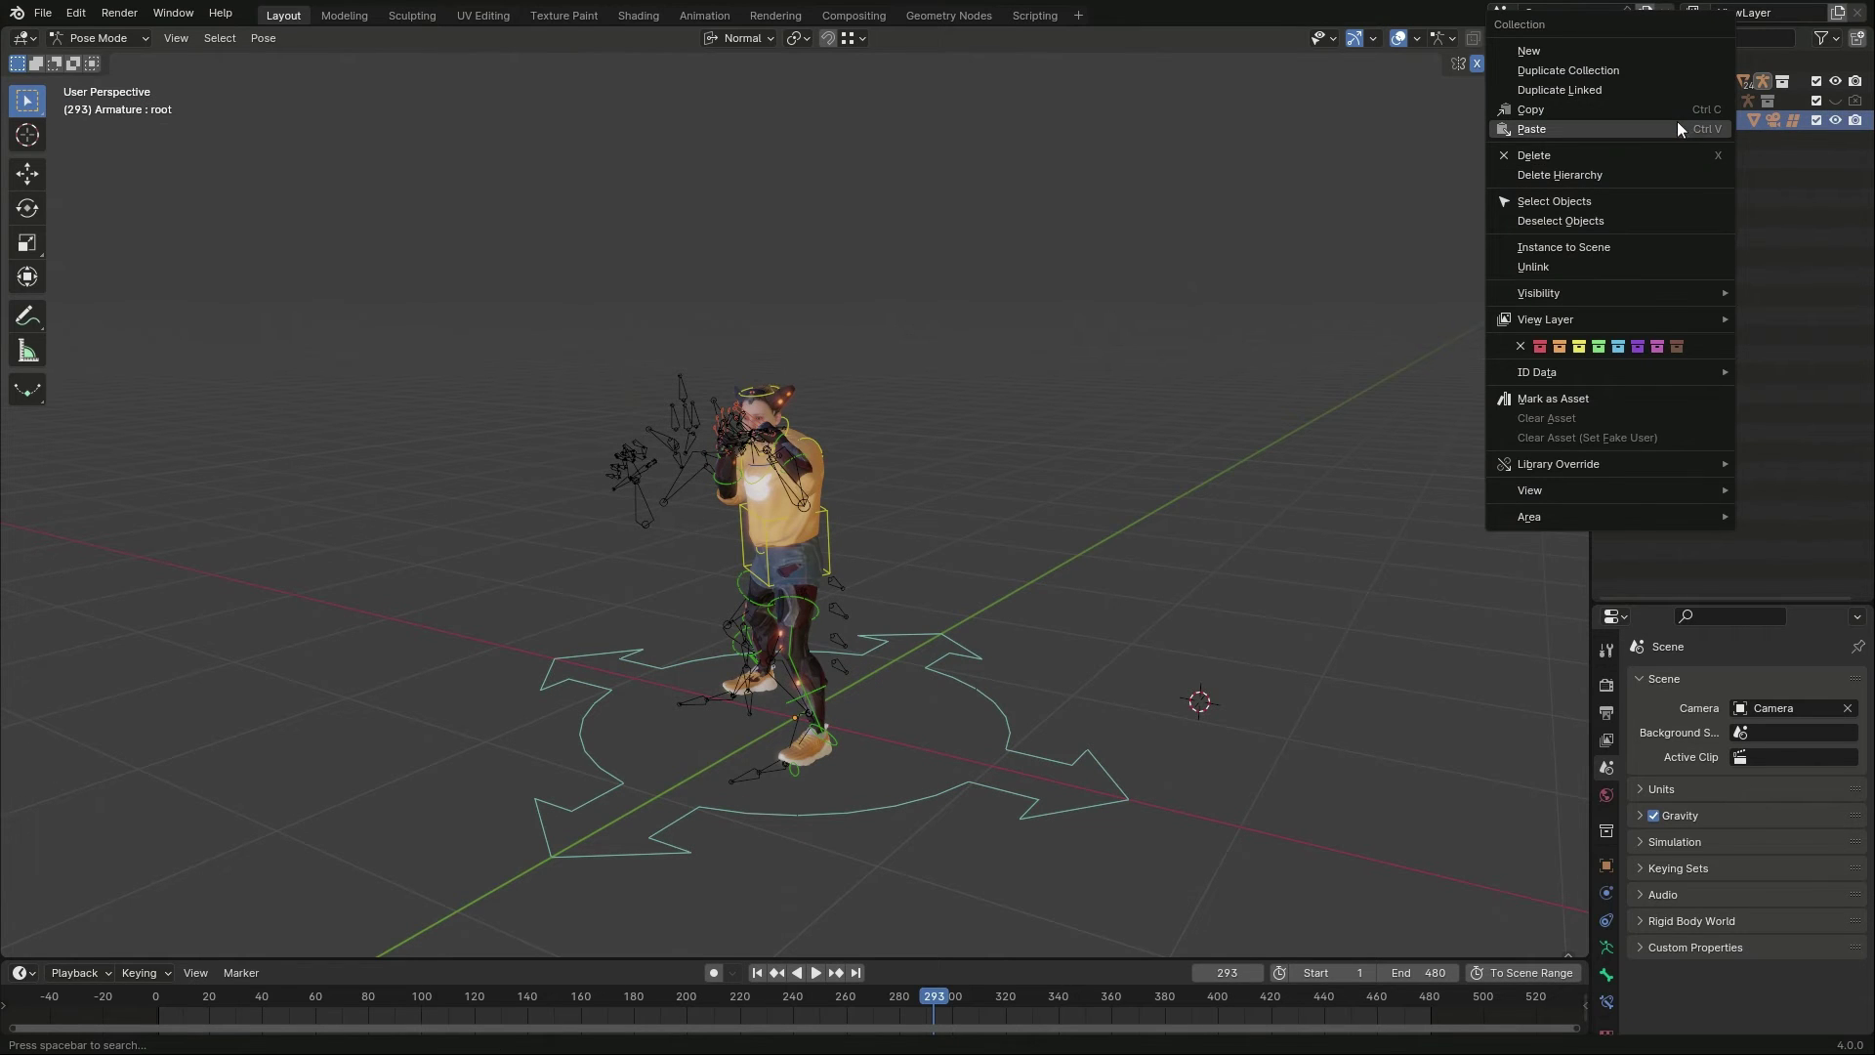
click(1594, 173)
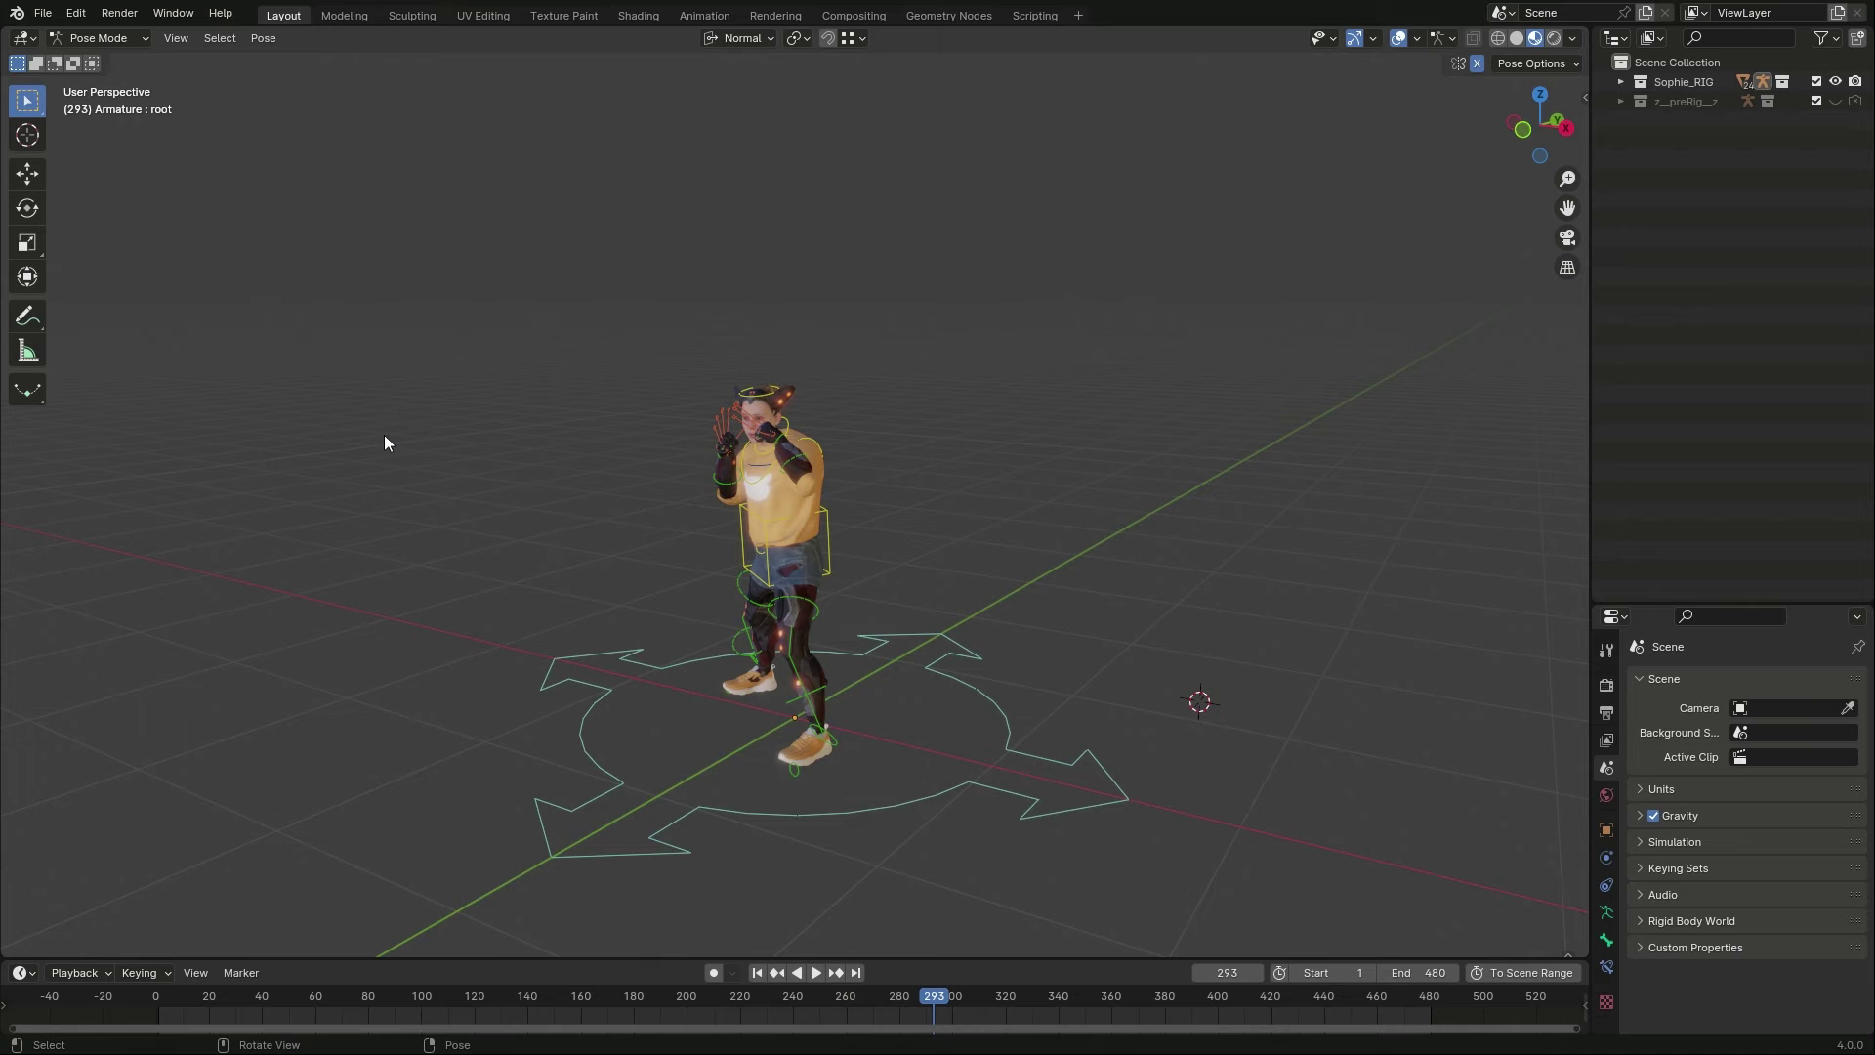
click(761, 973)
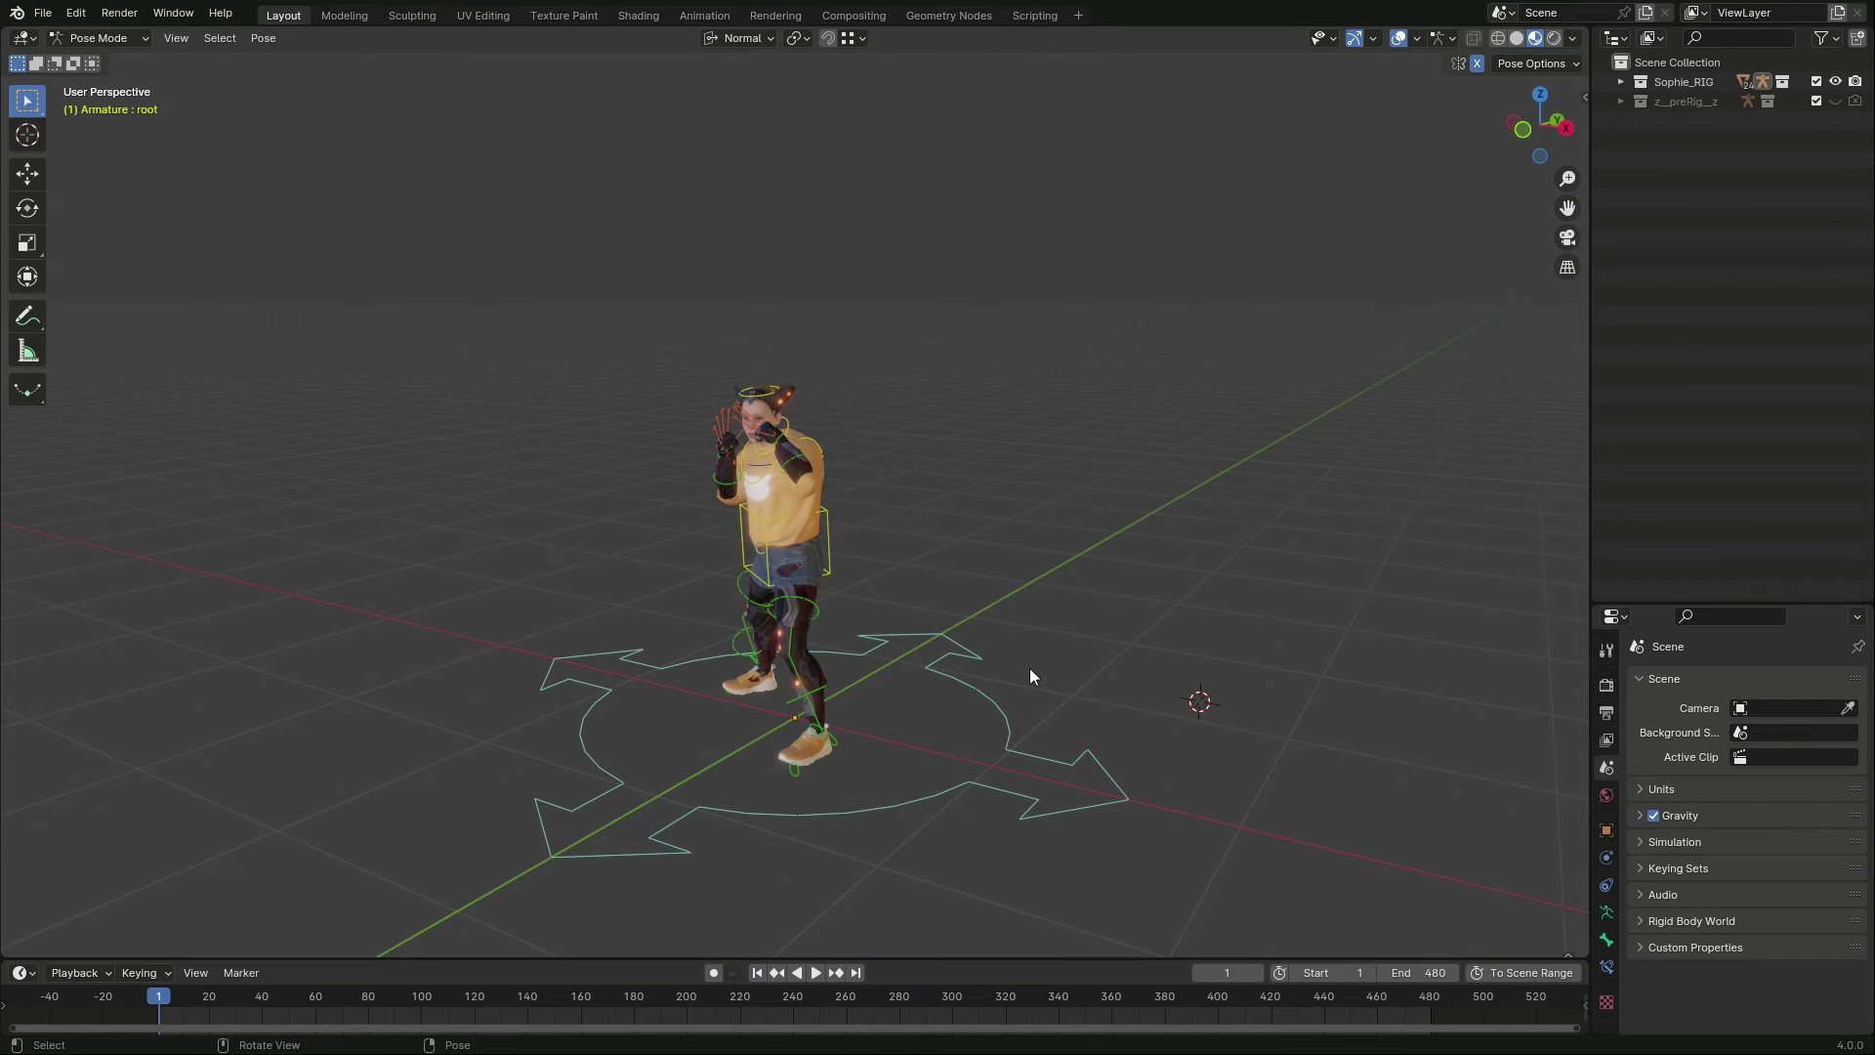
key(space)
Step: Purge the 9 unused data-blocks from the file
click(42, 12)
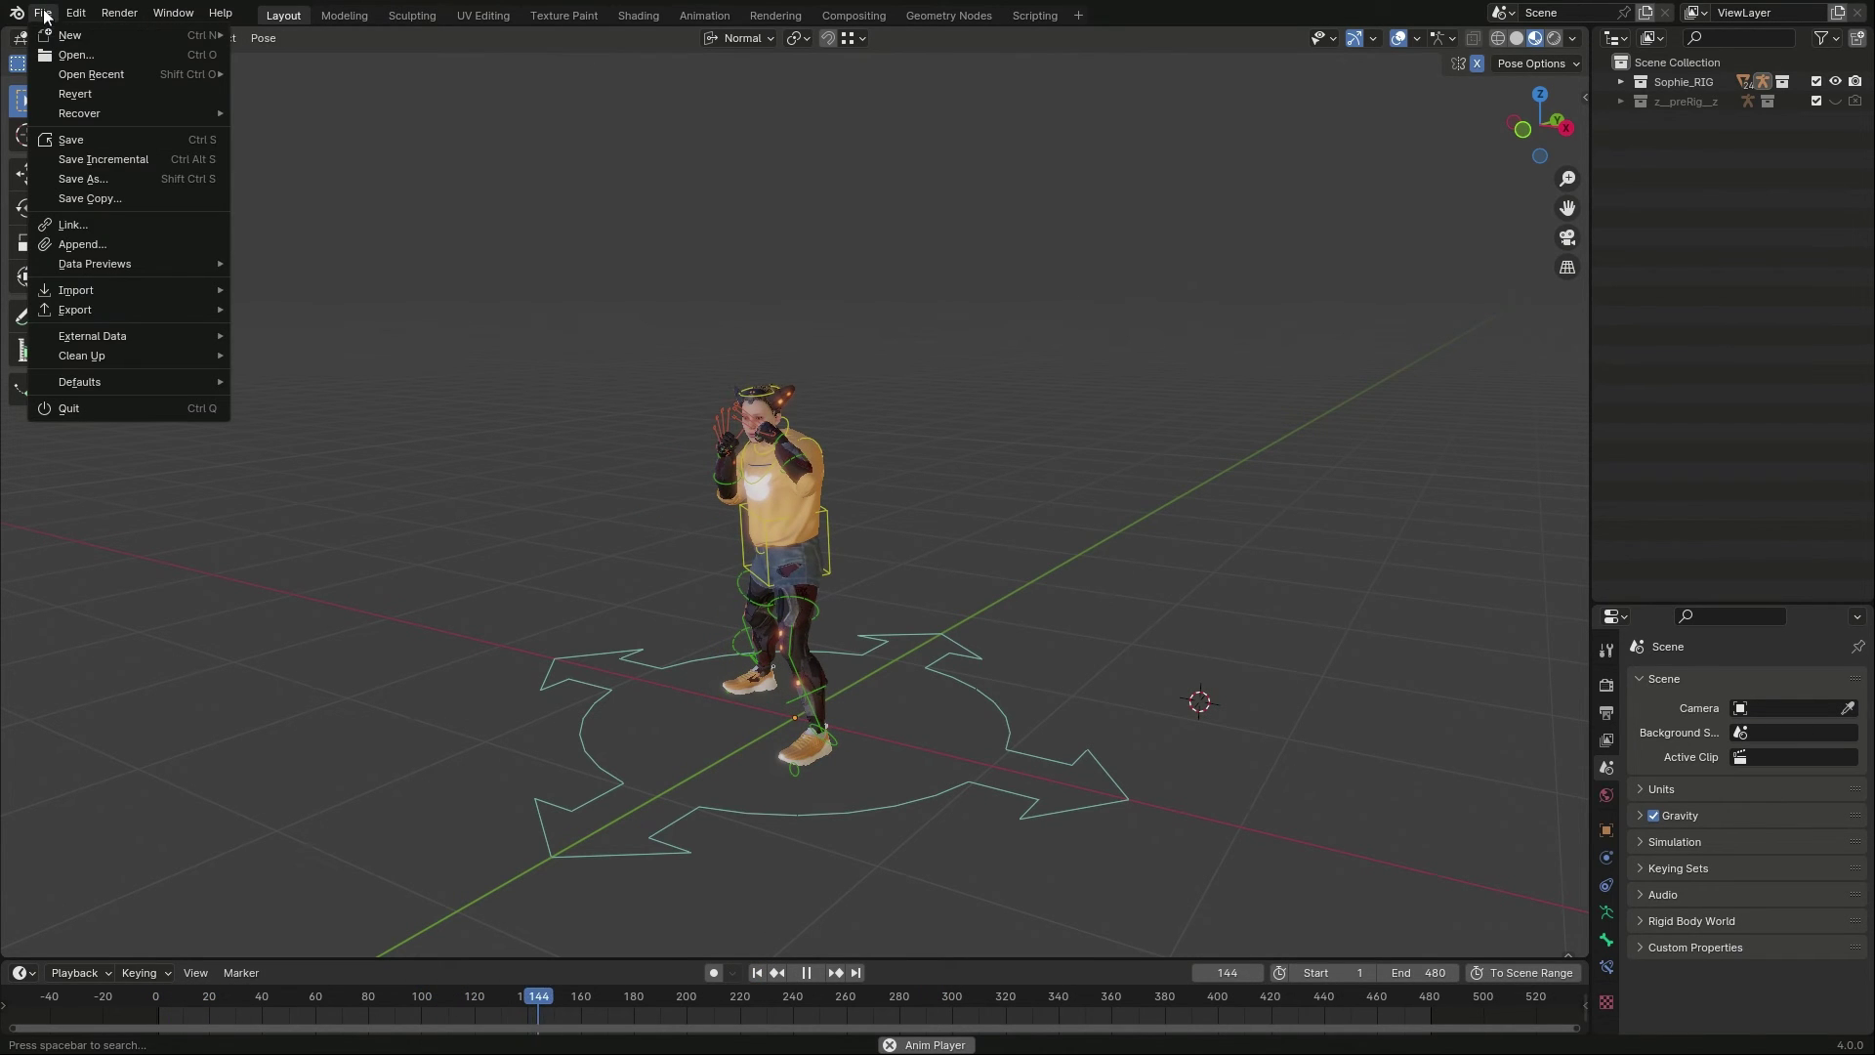
mouse_move(72, 354)
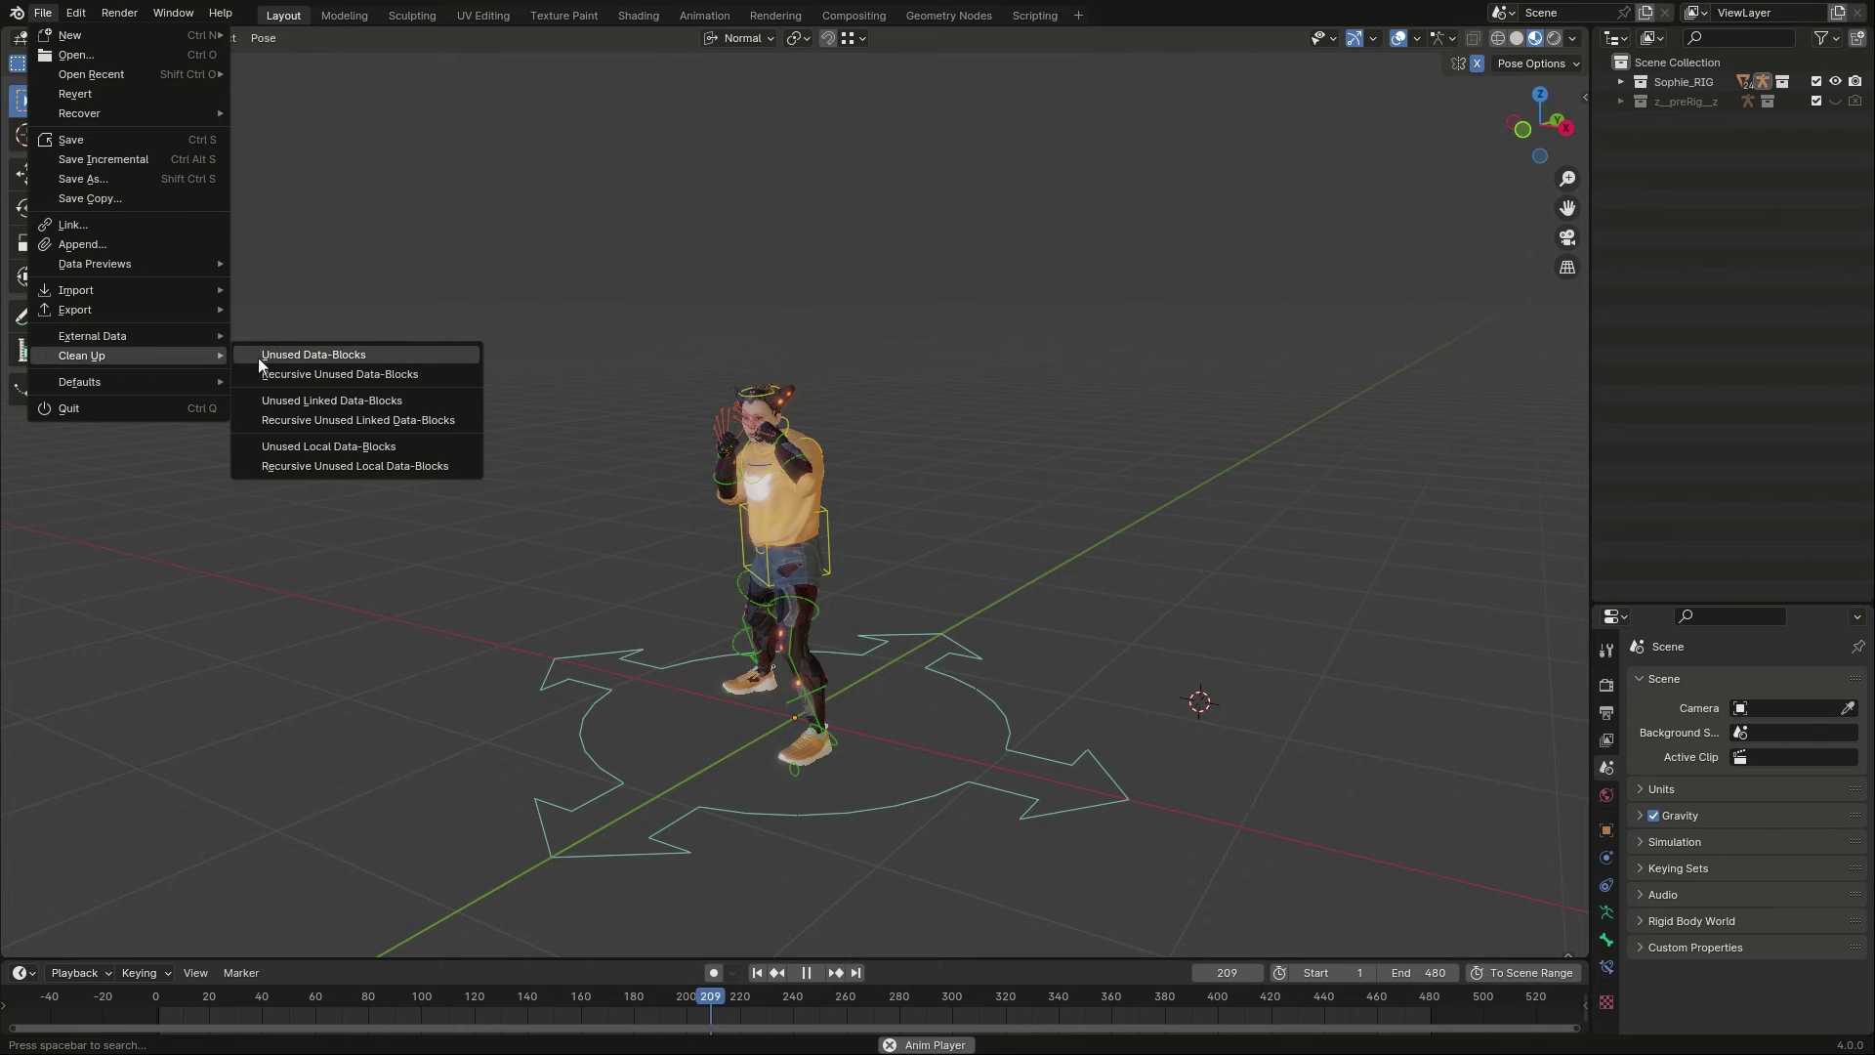
click(285, 355)
click(289, 358)
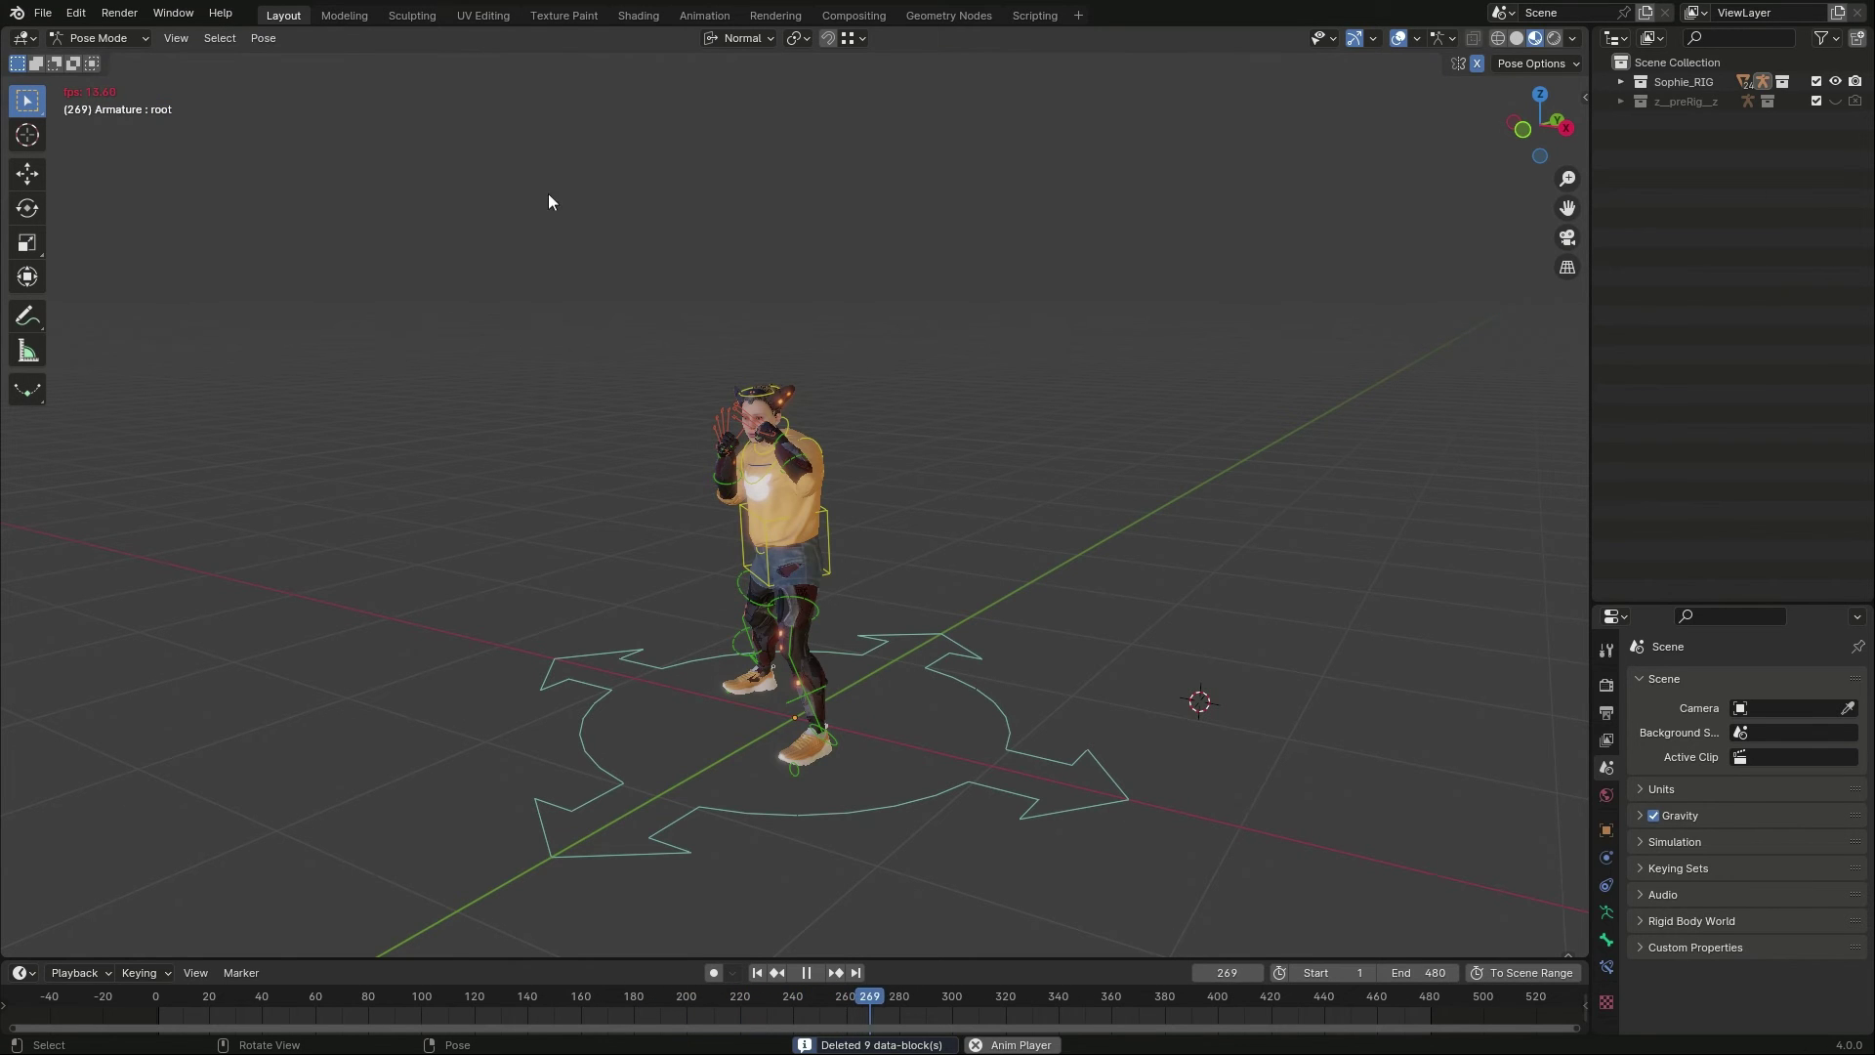
Step: In the Animation workspace, preview the Armature.002 and Armature.003 actions, fitting the scene range to 119 frames
click(705, 16)
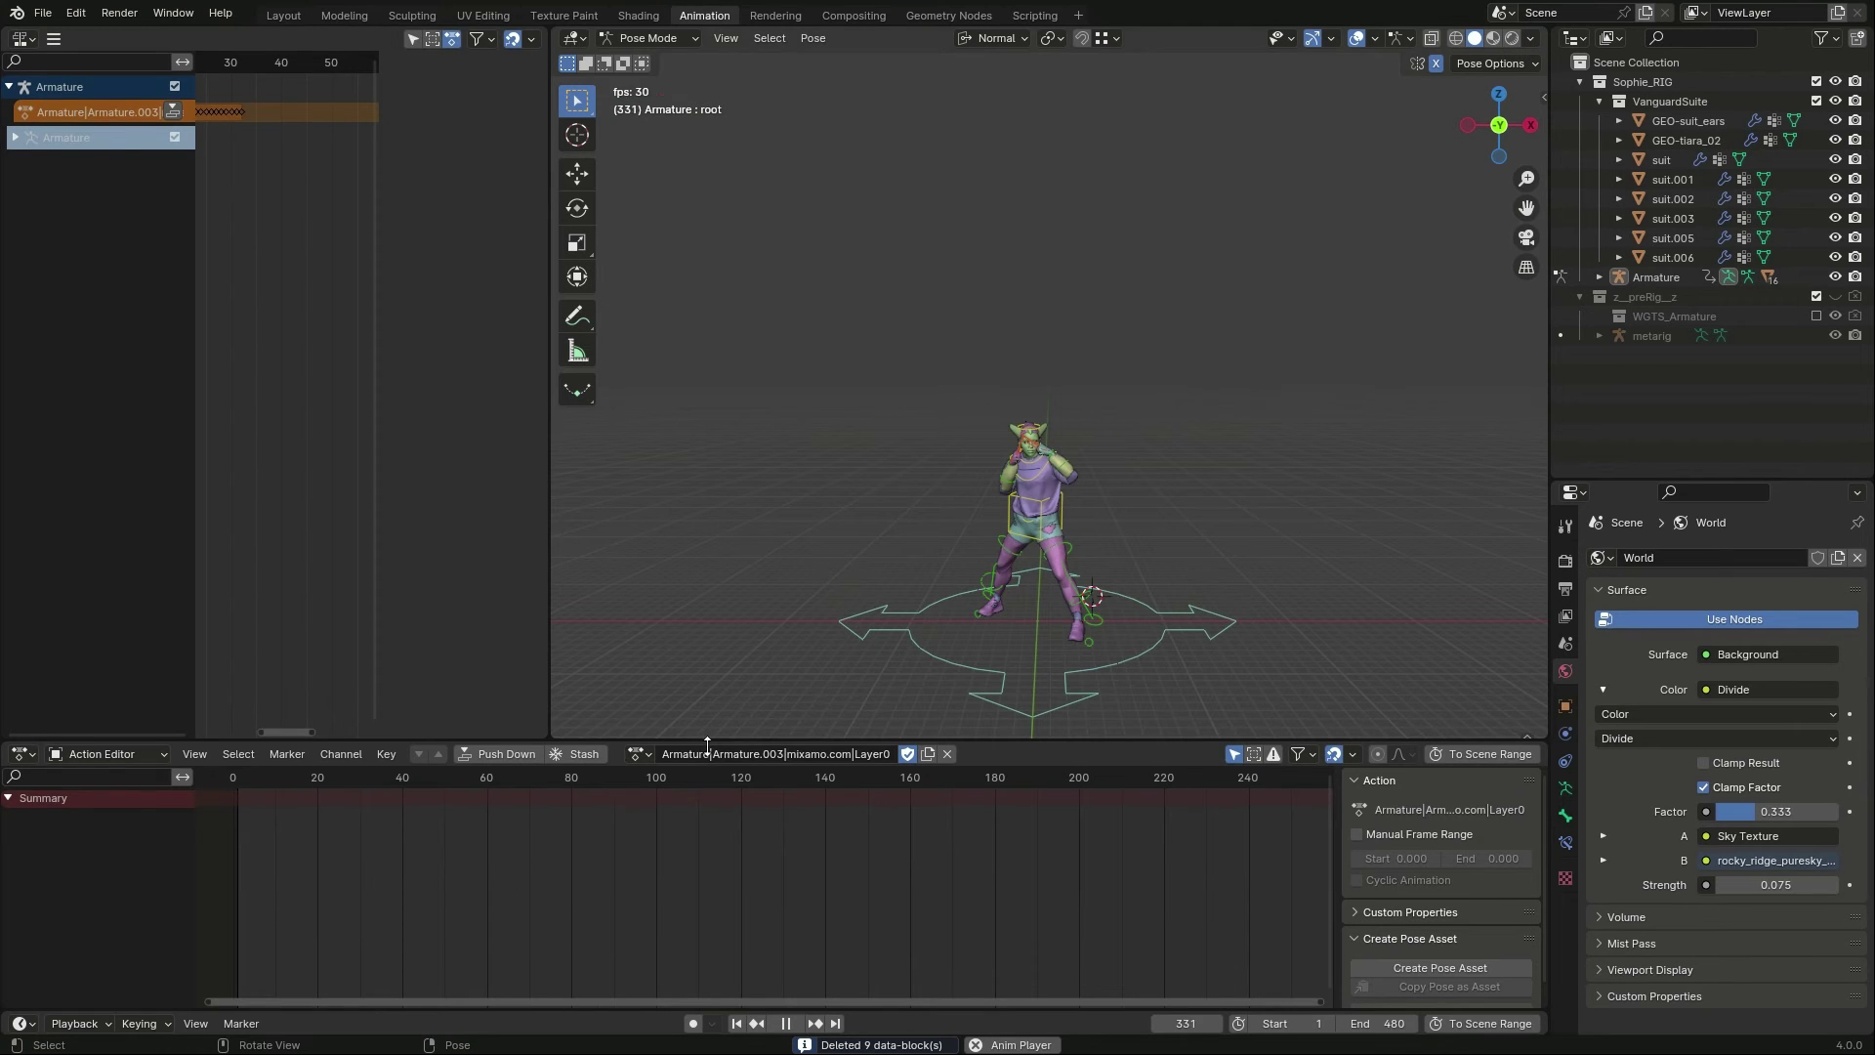
click(644, 759)
click(723, 807)
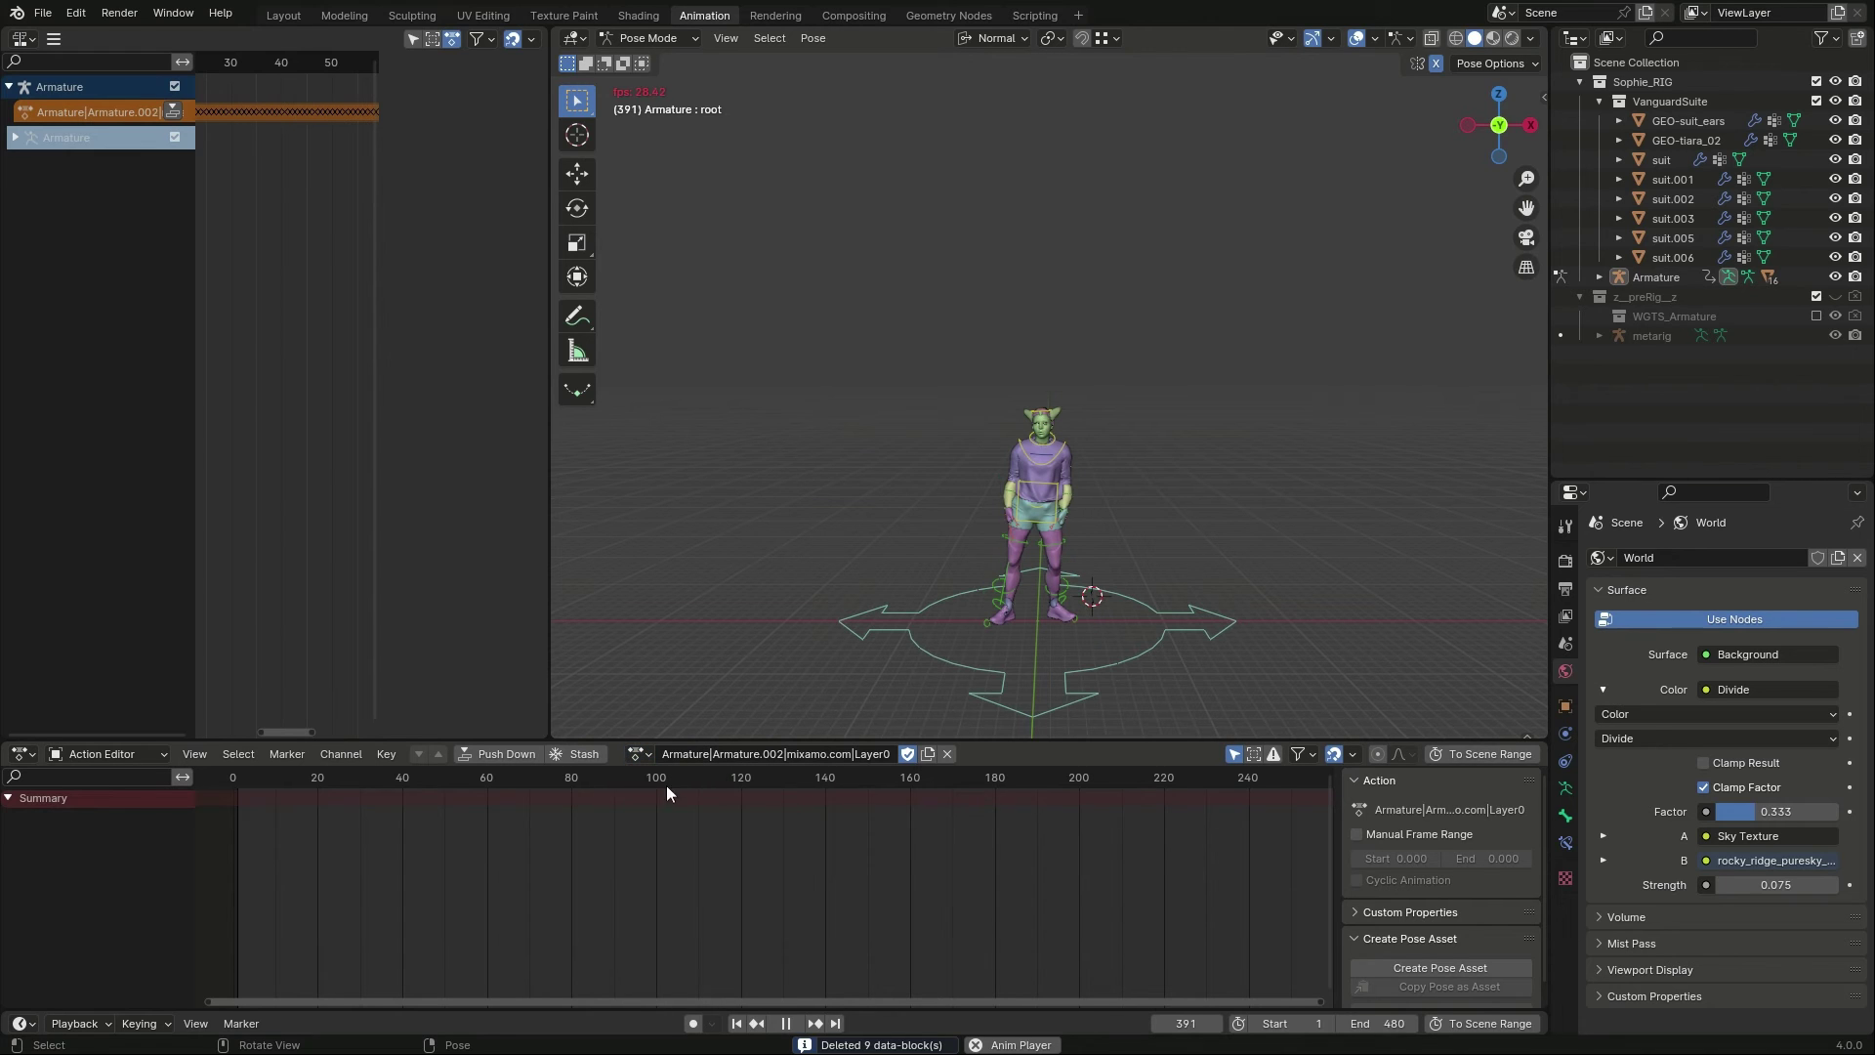
click(1436, 753)
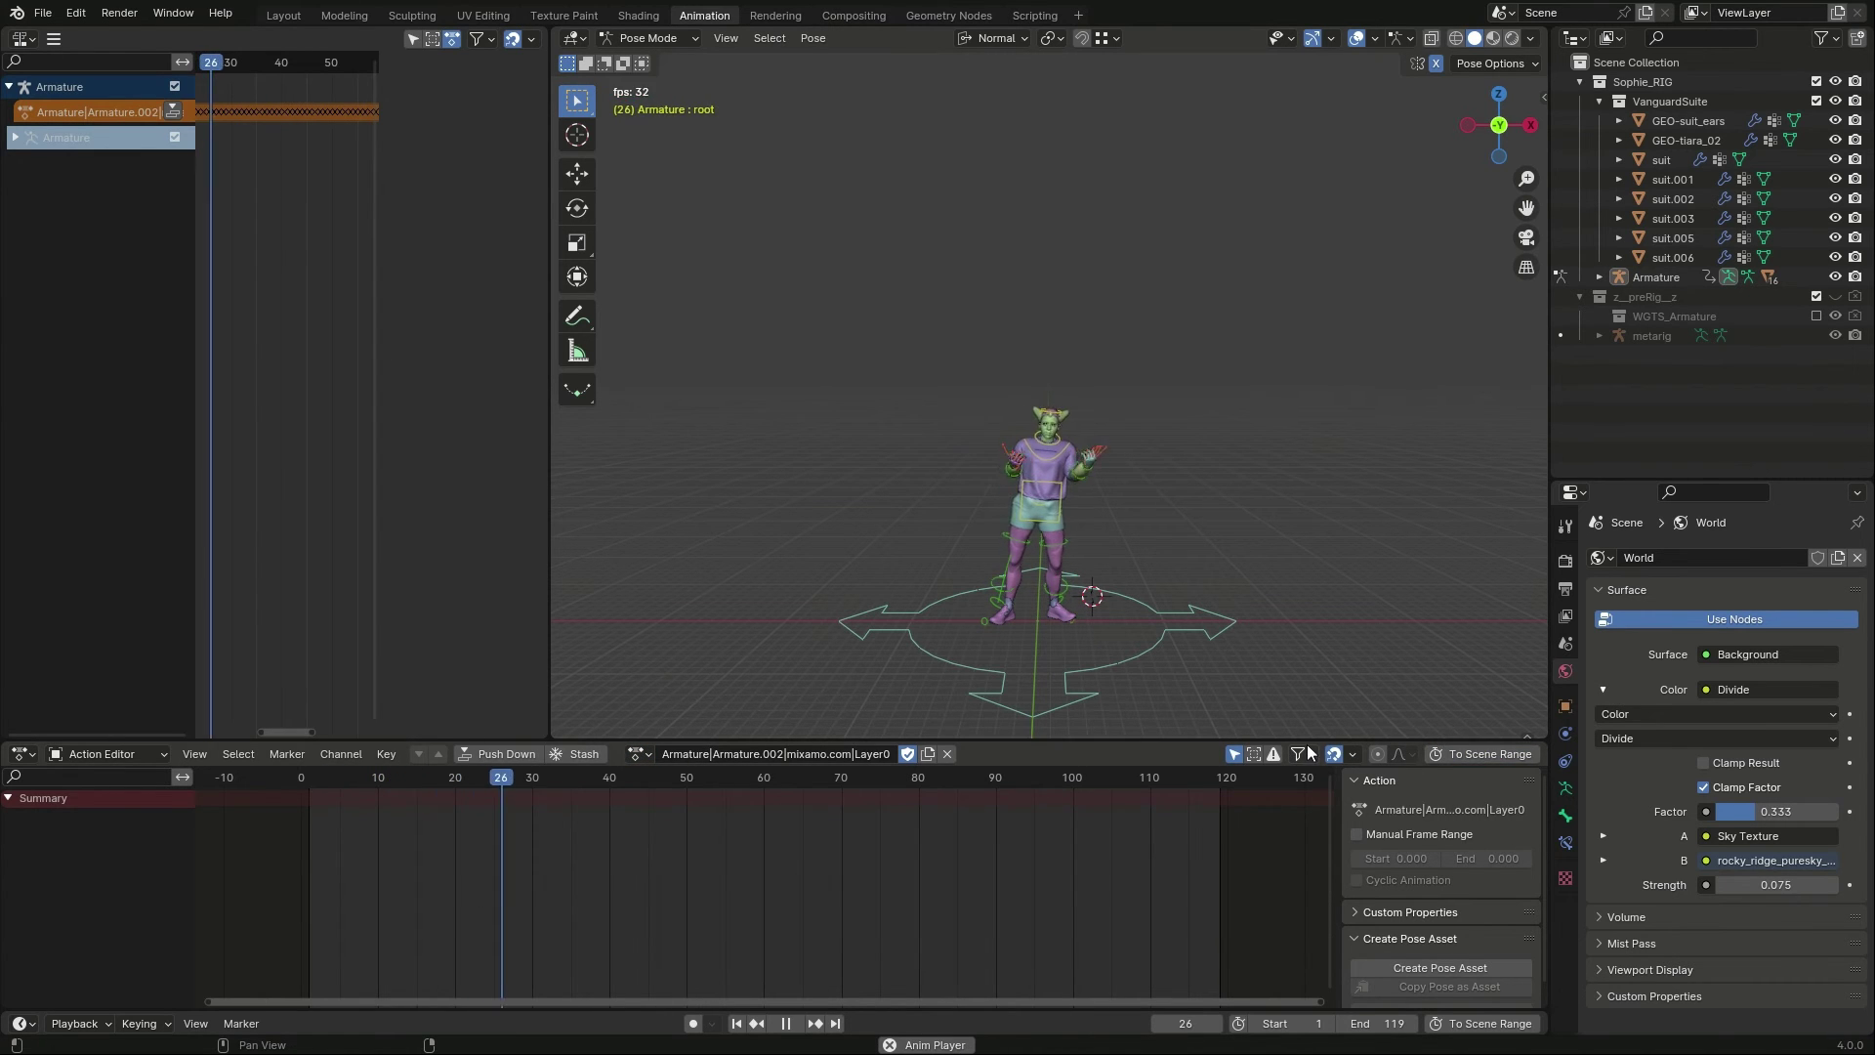
click(639, 754)
click(667, 802)
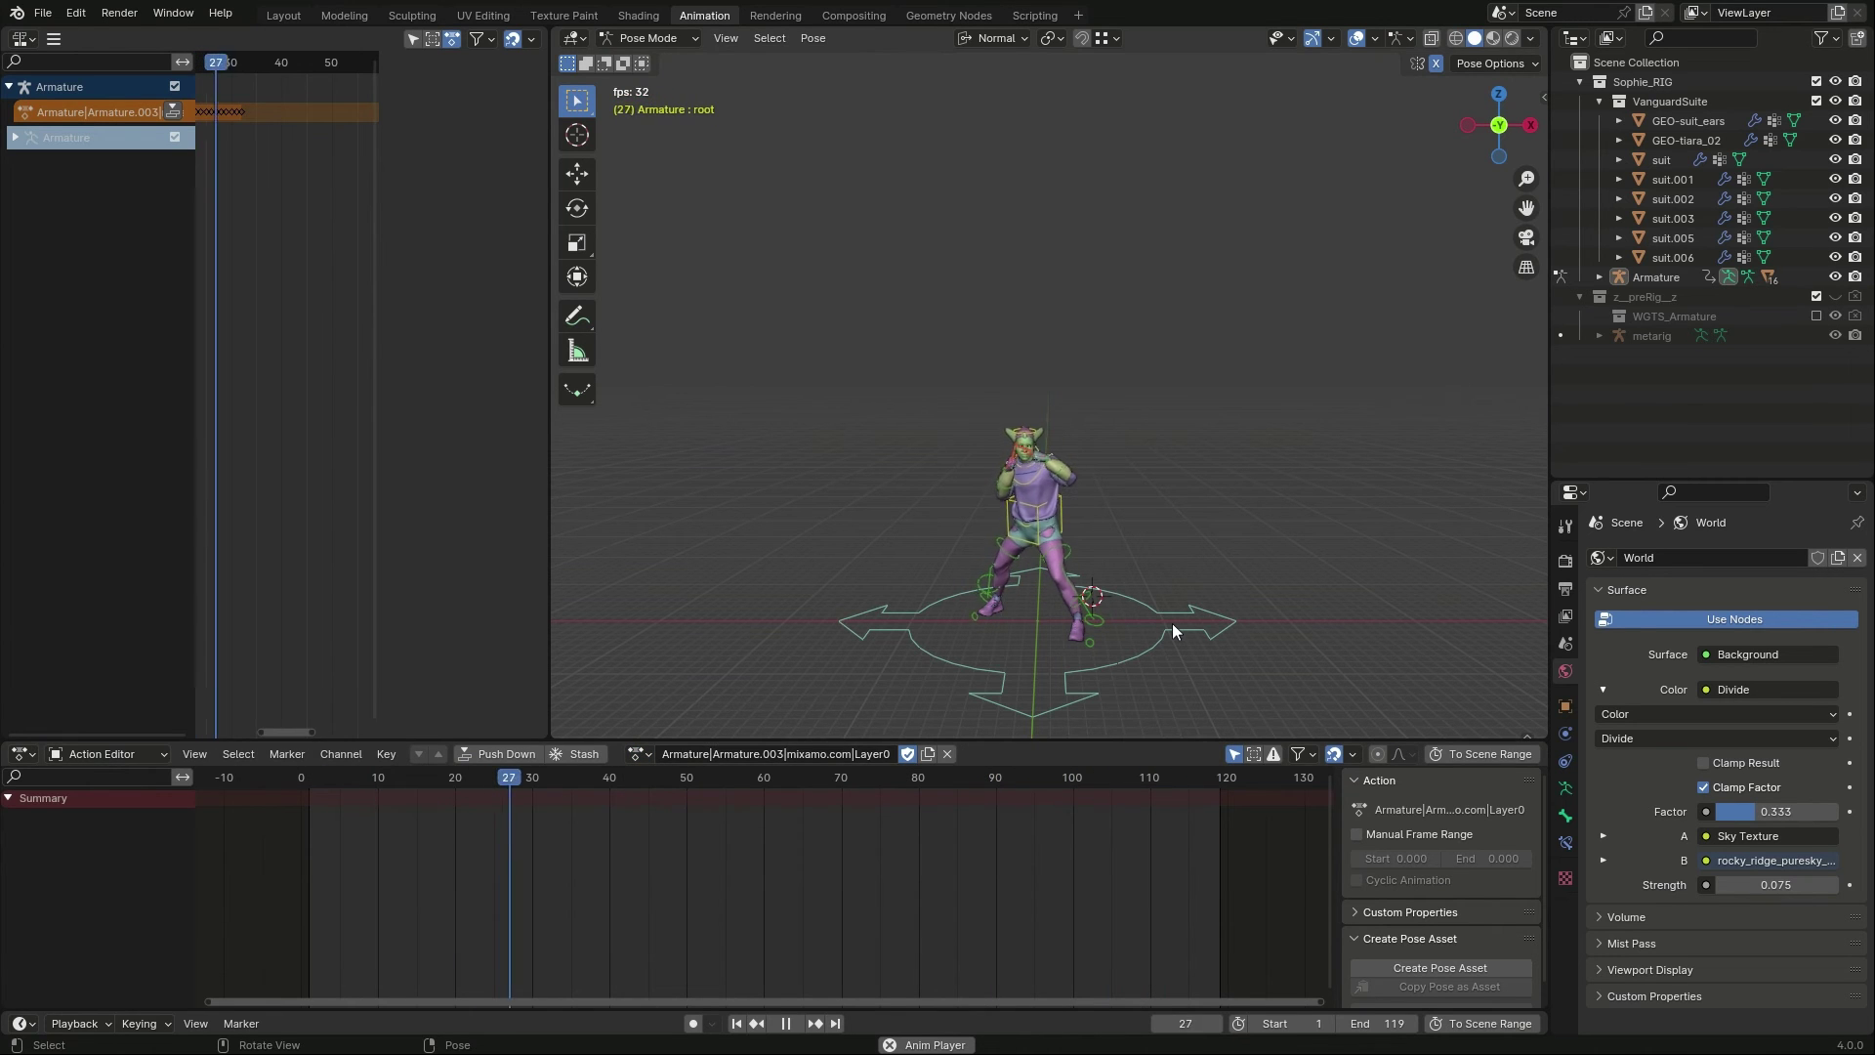
click(640, 754)
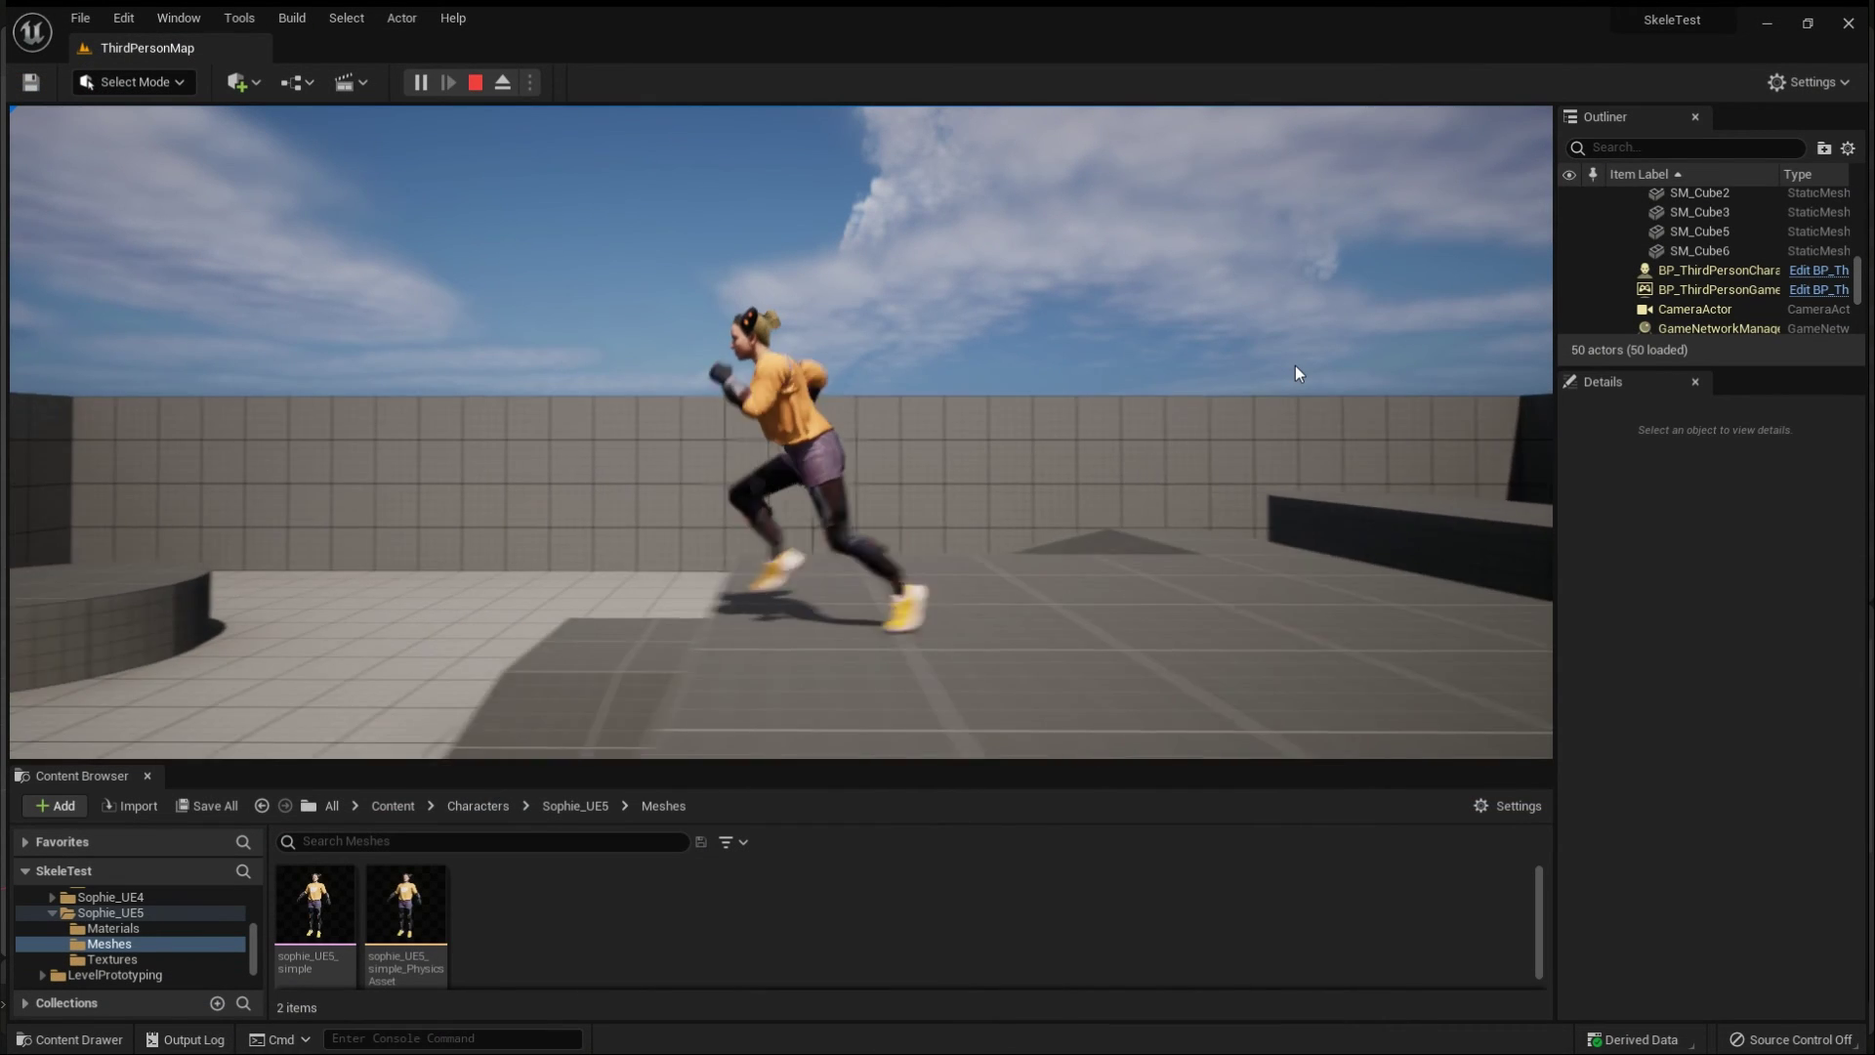
Step: Make Sophie run and jump with Space, then walk her back toward the camera with A and D
key(space)
key(a)
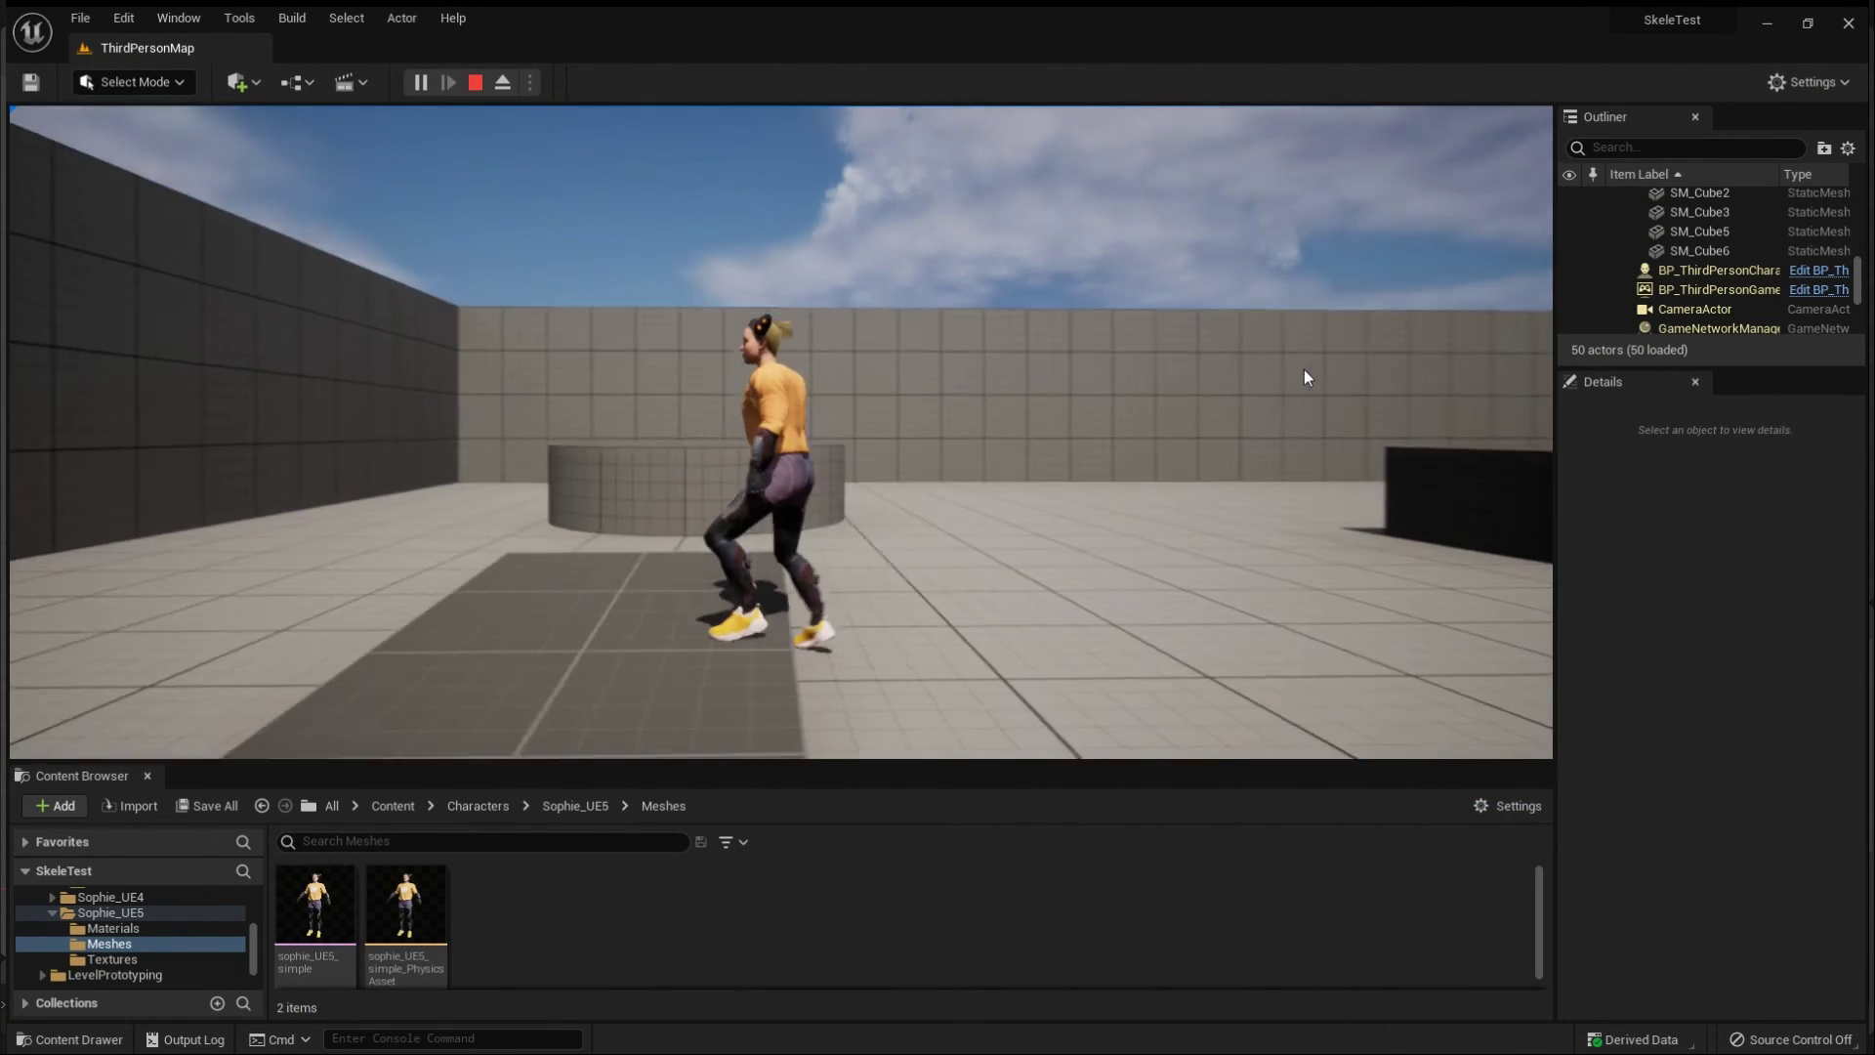
key(d)
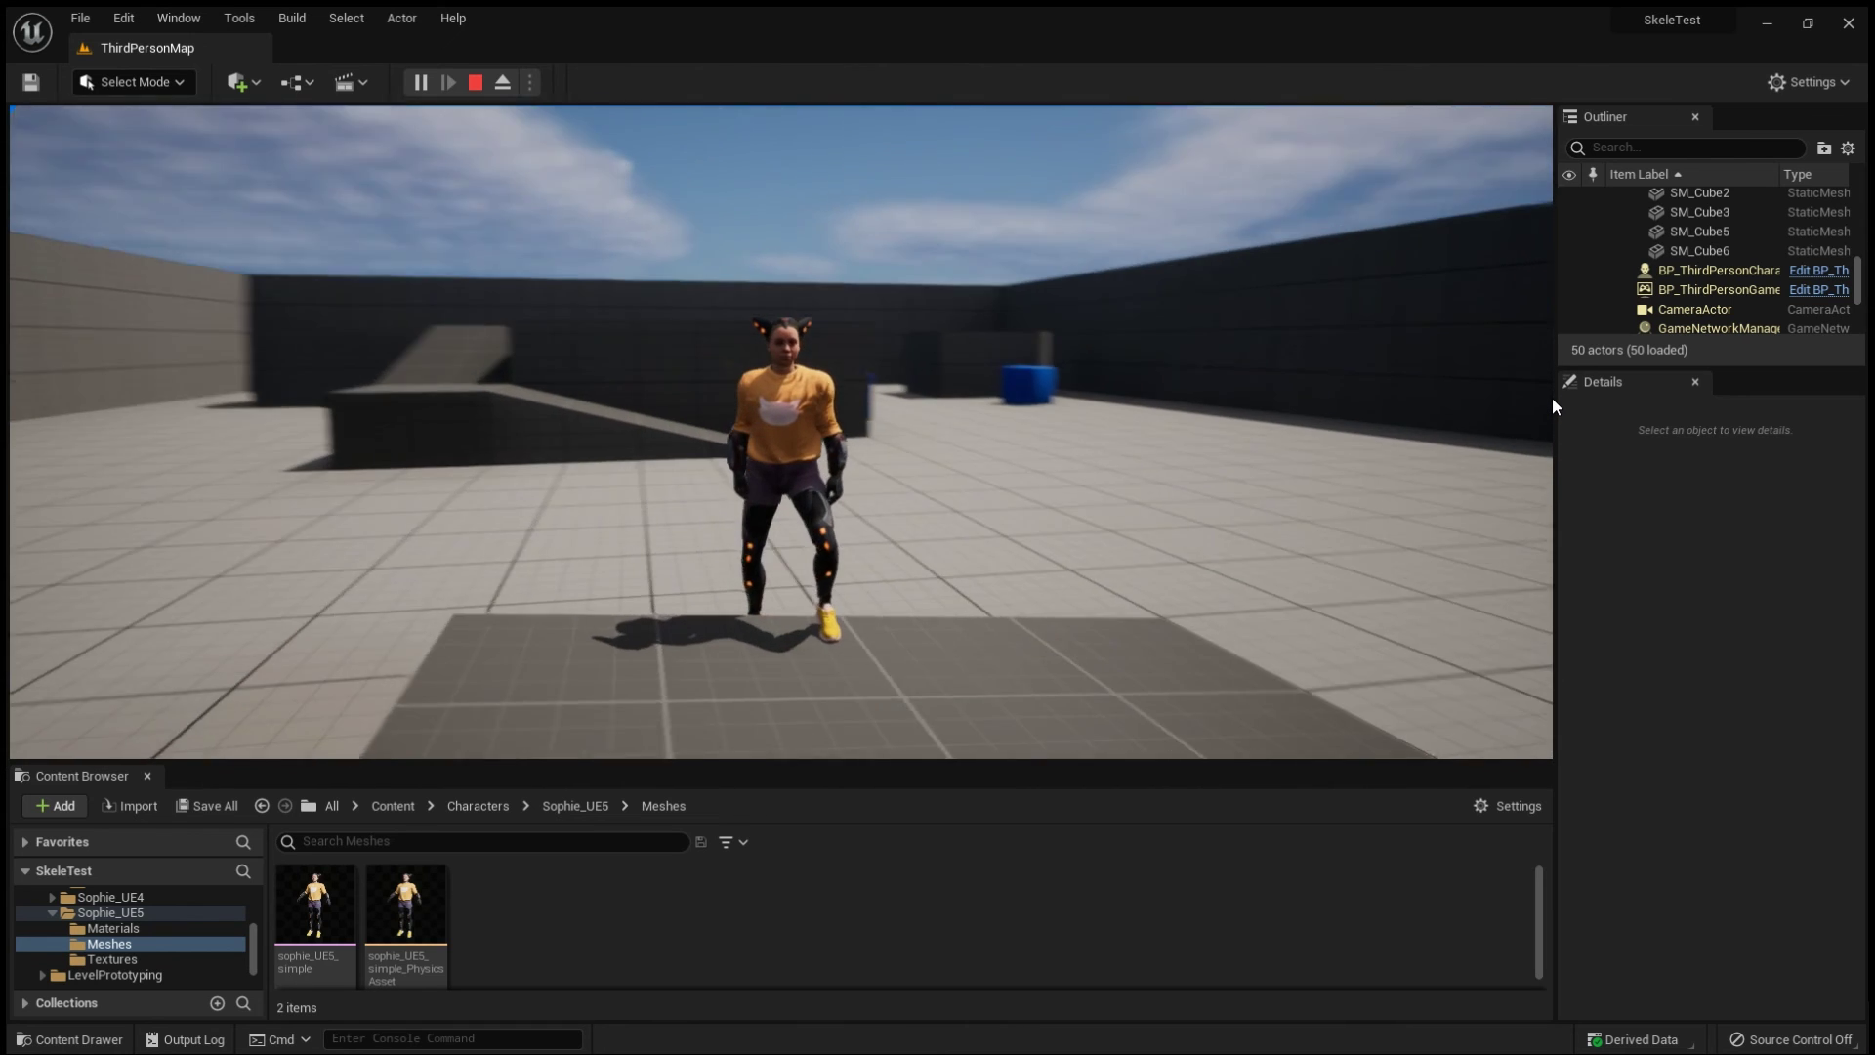